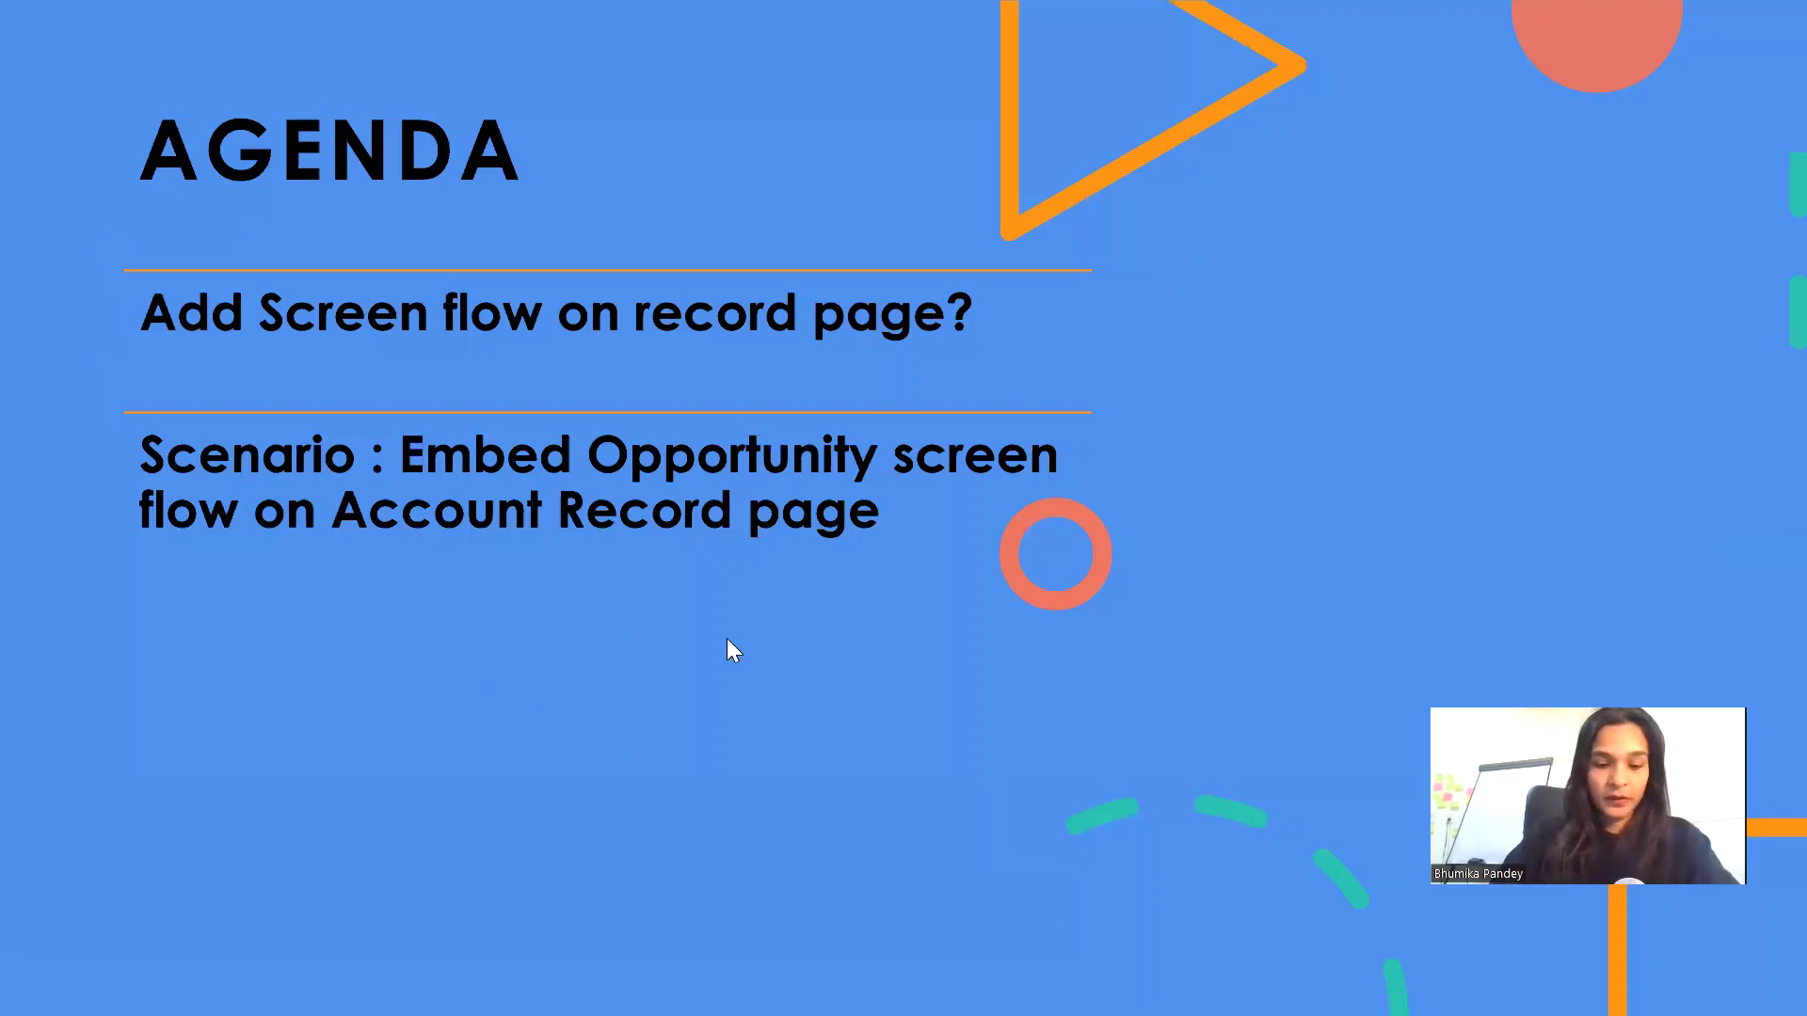
# Switch to the Edge browser and look at the record ID in the Grand Hotels account page's address
pyautogui.press('super+d')
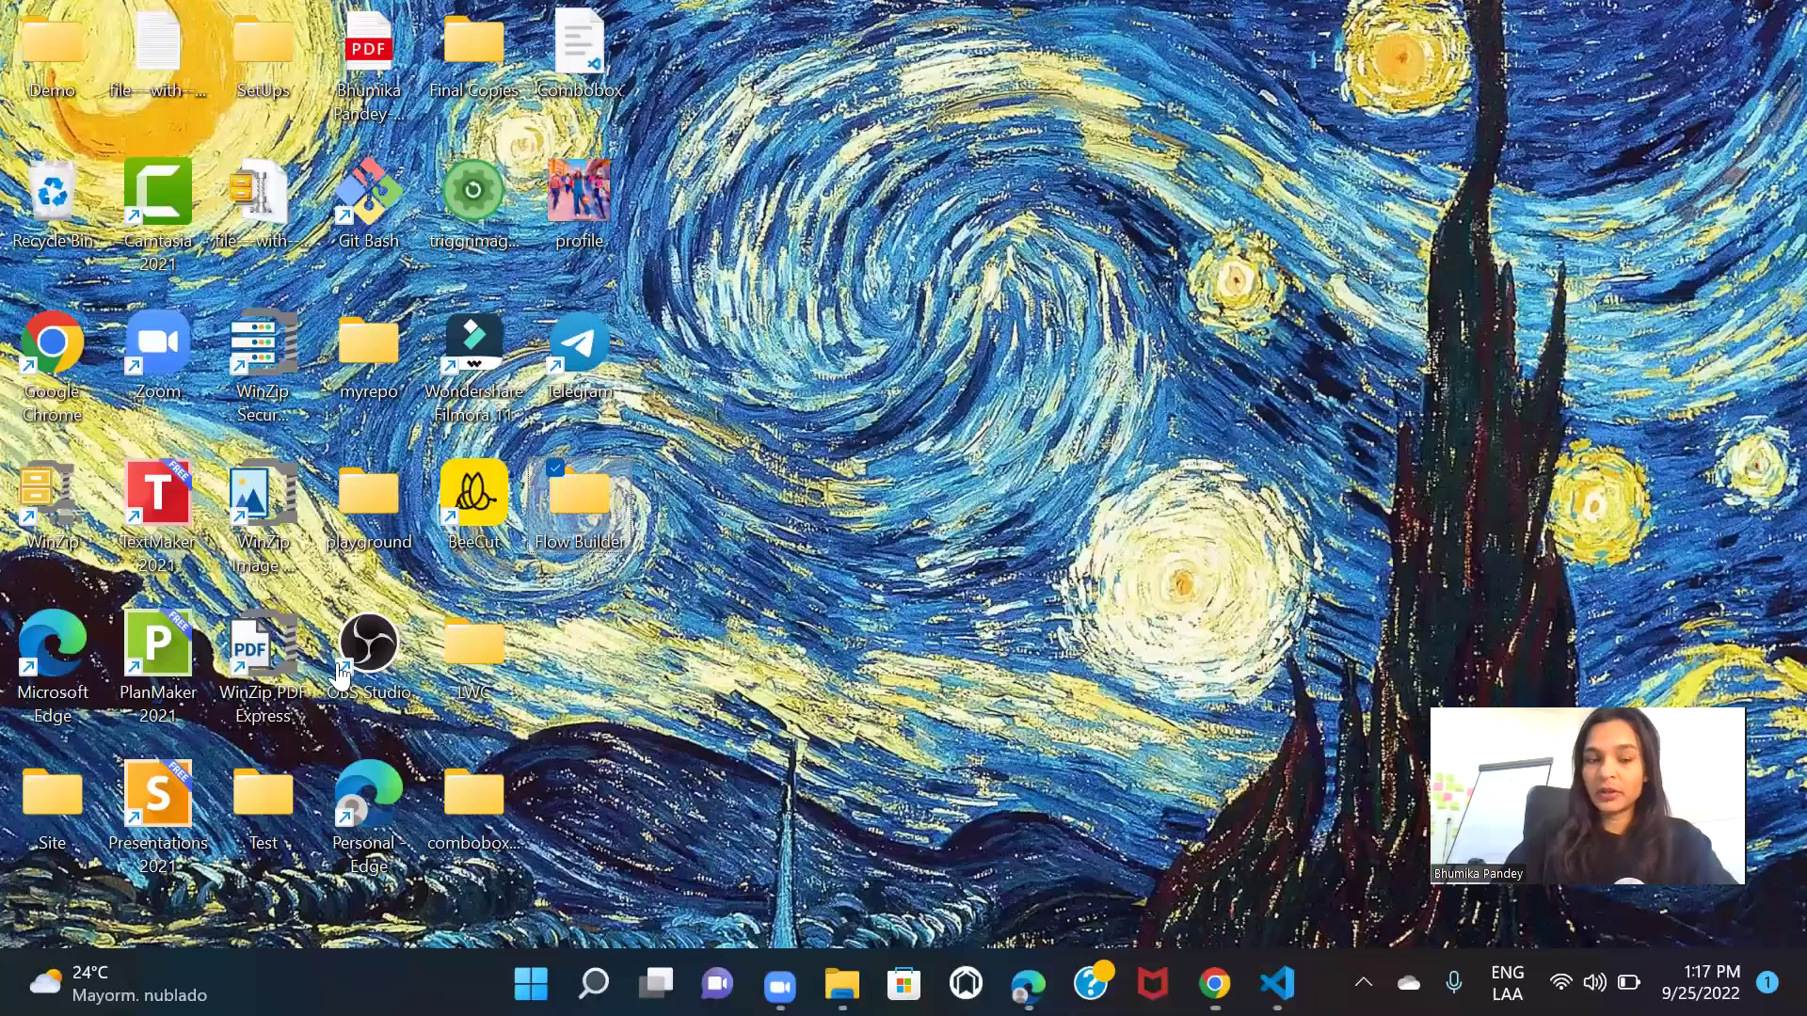
pyautogui.hotkey('alt', 'Tab')
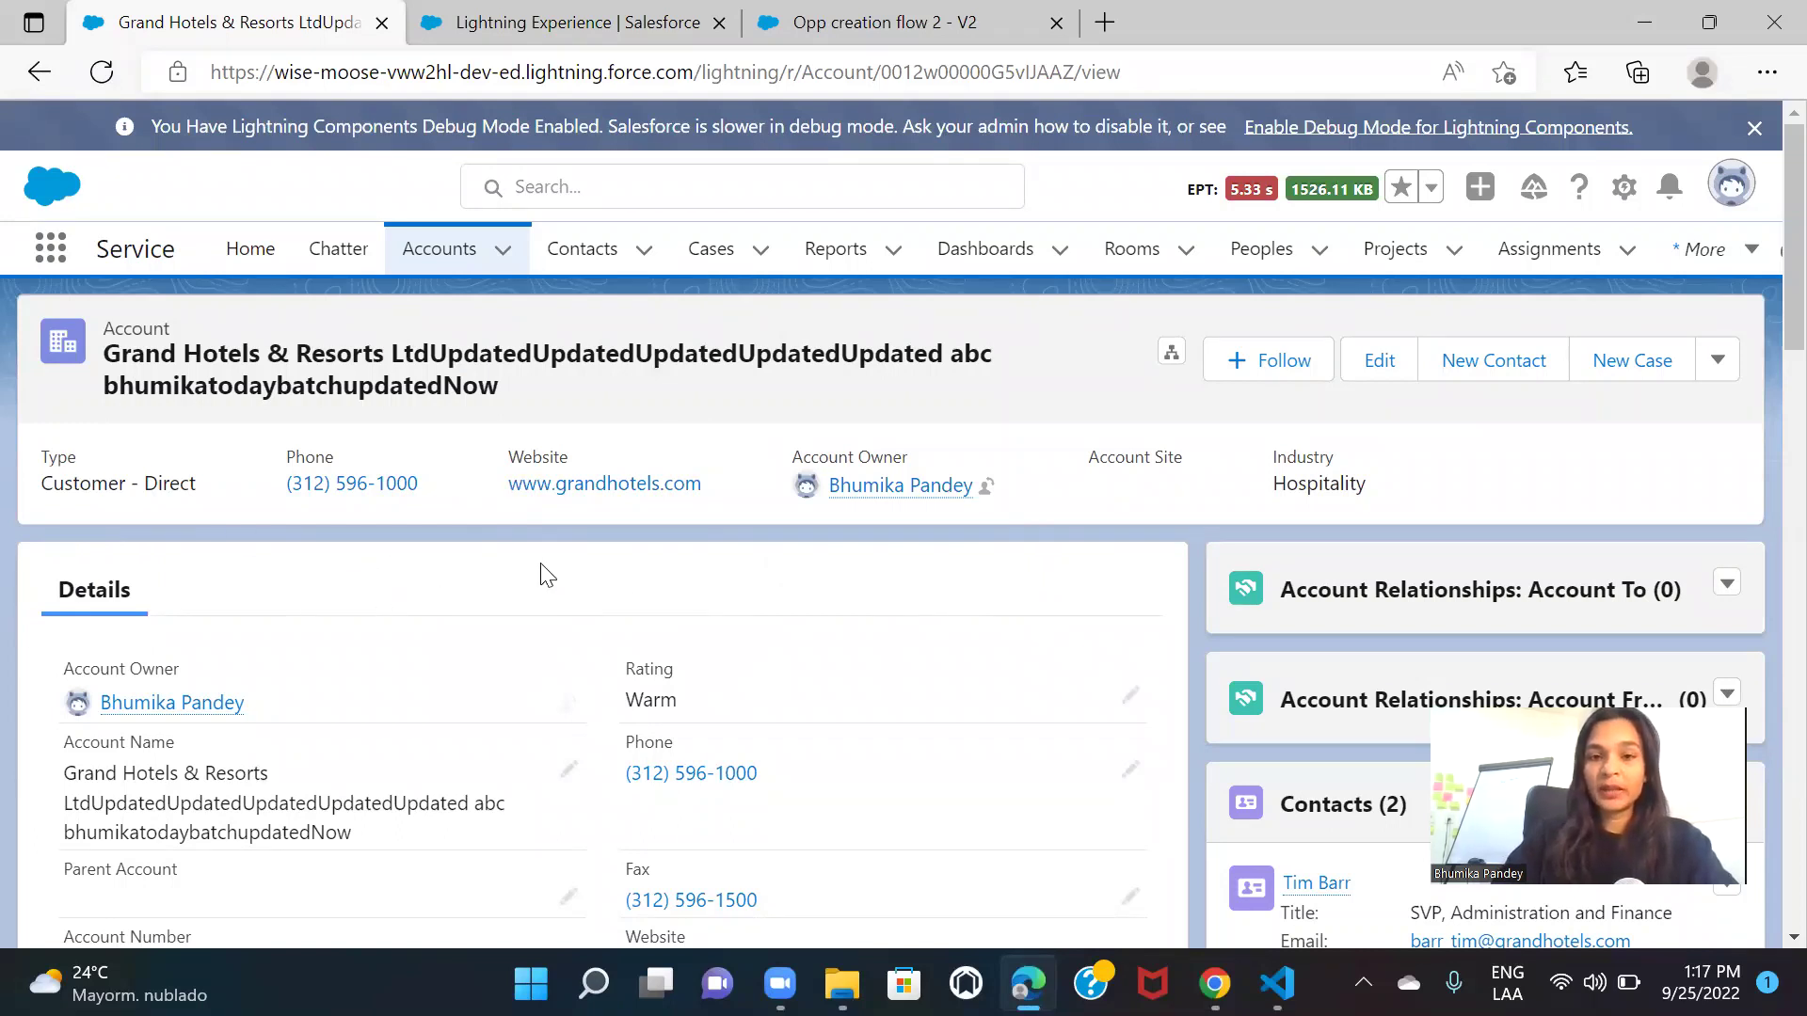
pyautogui.click(936, 73)
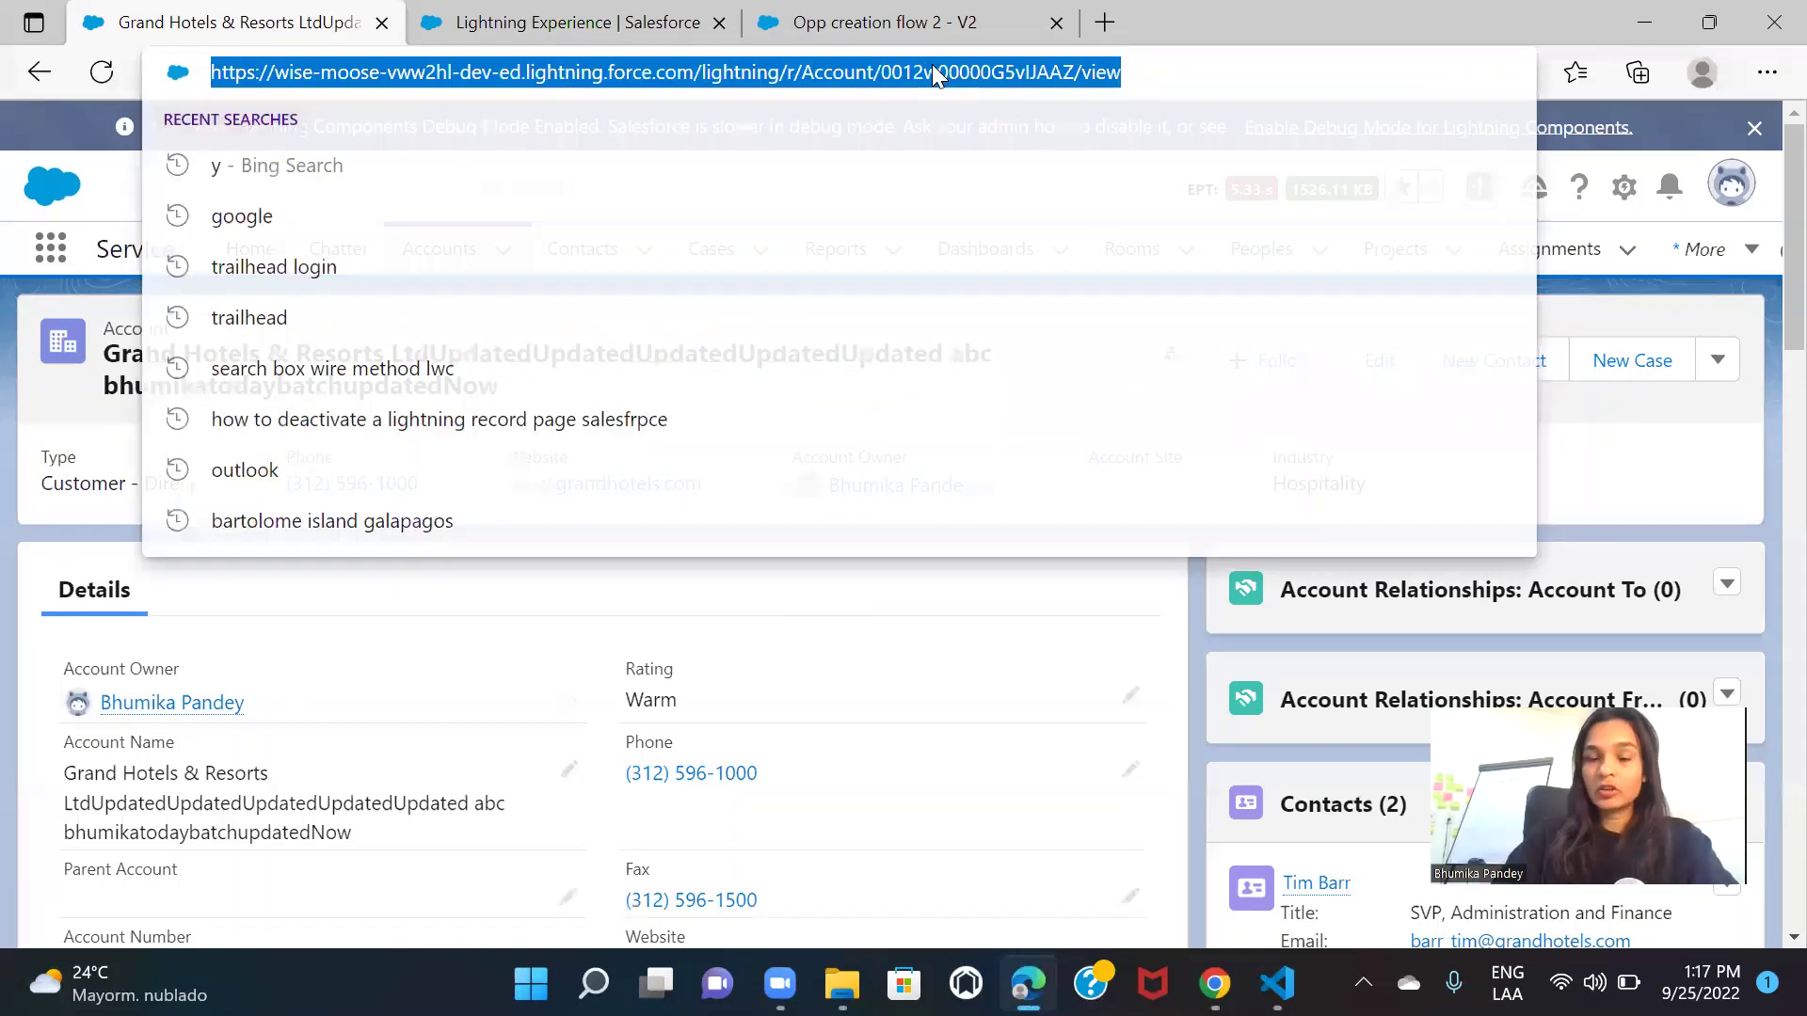
pyautogui.doubleClick(936, 73)
pyautogui.click(1195, 623)
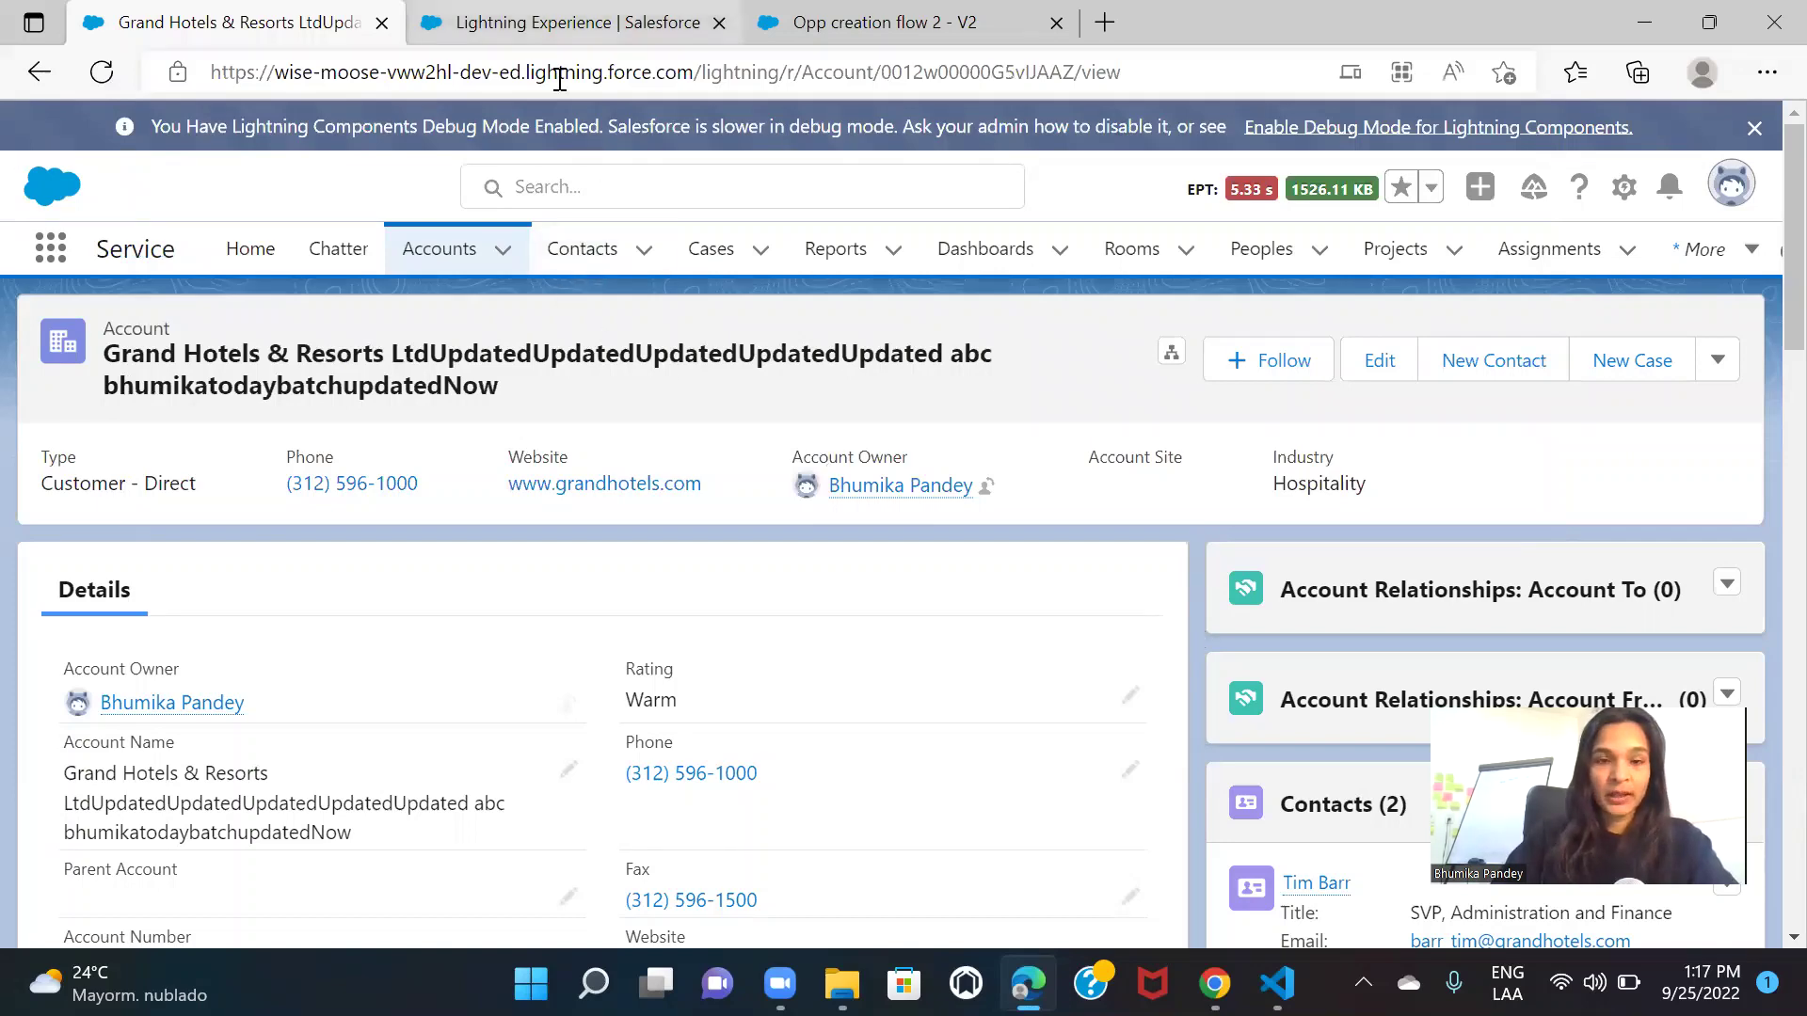
# Open version 2 of the Opp creation flow 2 screen flow in Flow Builder
pyautogui.hotkey('ctrl', 'Tab')
pyautogui.scroll(-1, 772, 696)
pyautogui.scroll(1, 509, 804)
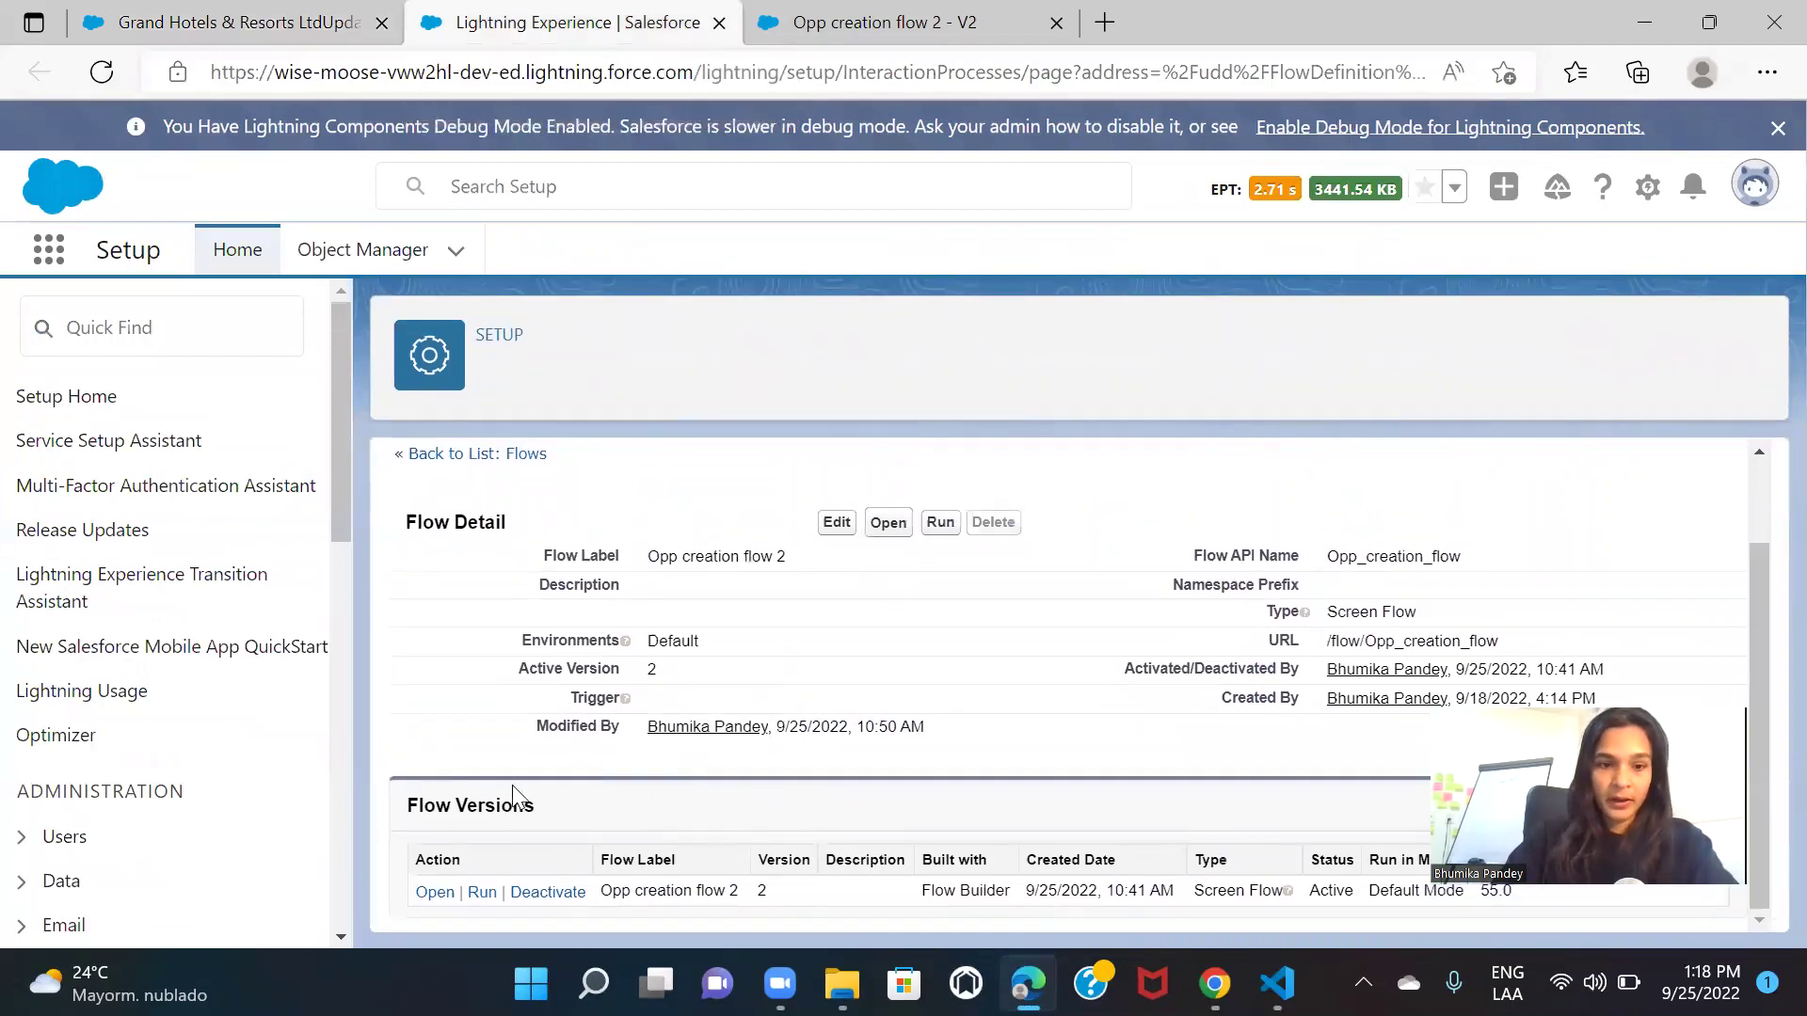
pyautogui.click(434, 891)
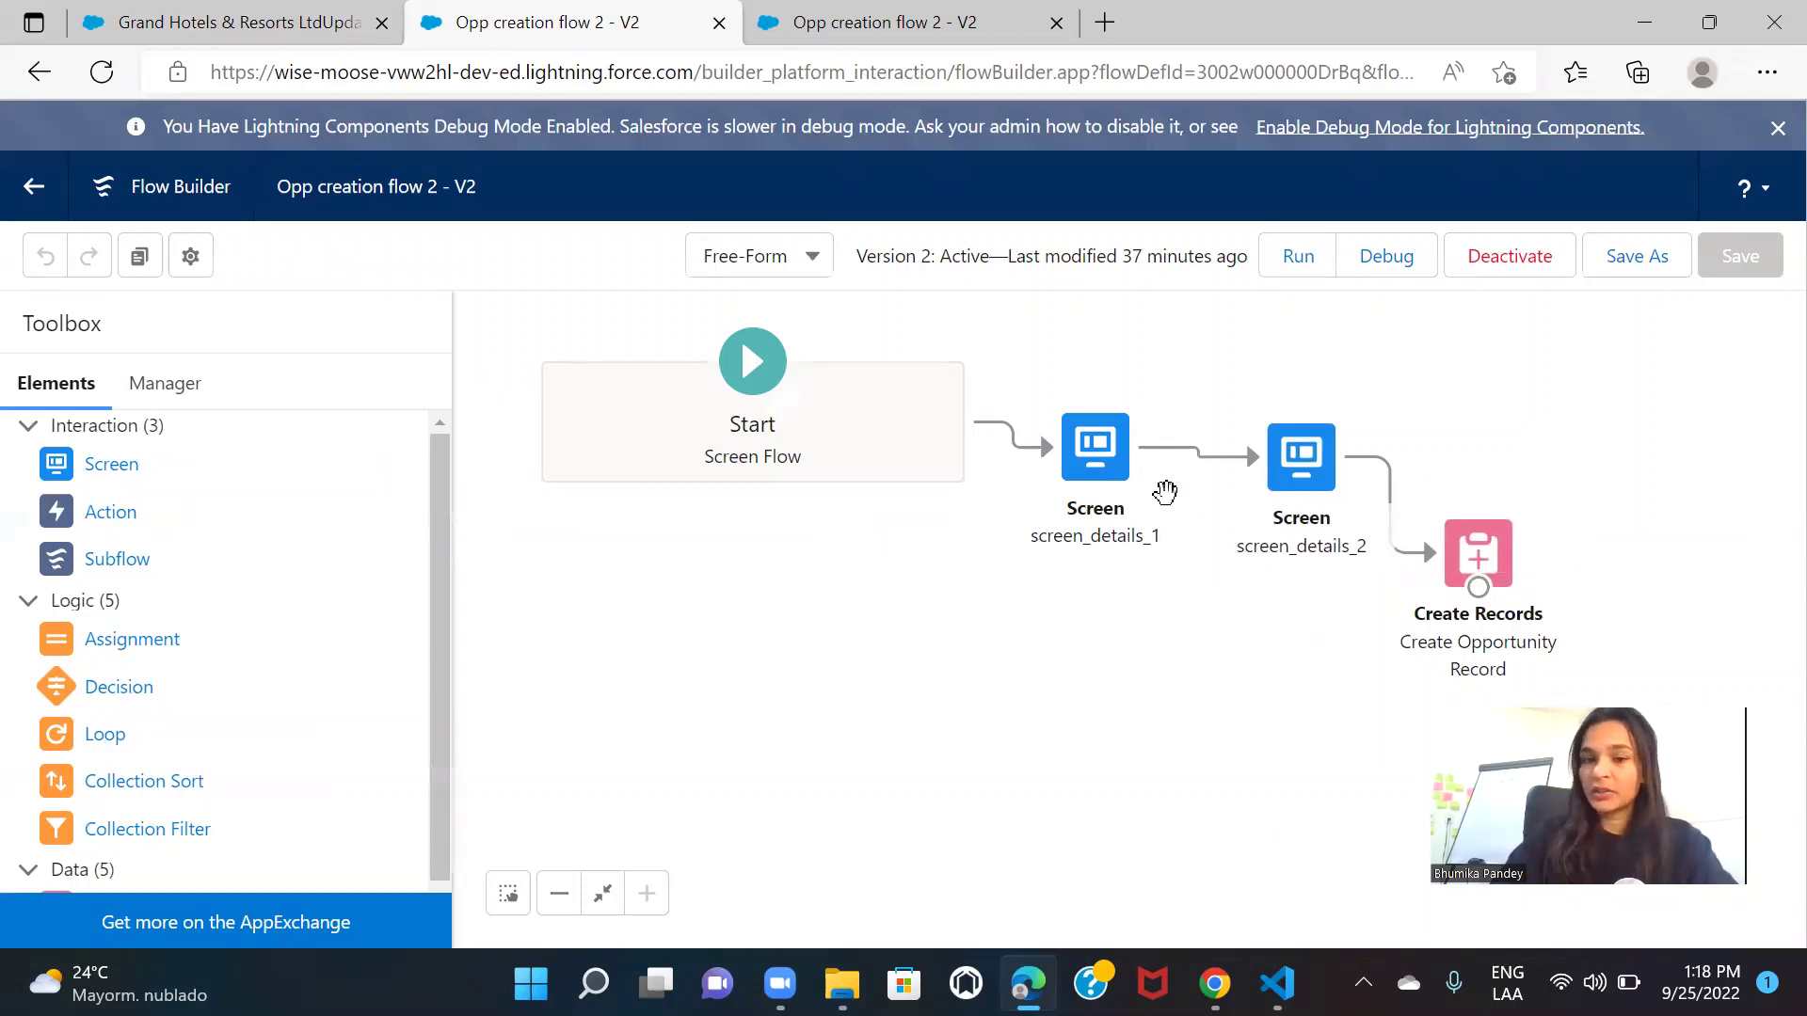
# Review the input fields on the screen_details_1 and screen_details_2 screens of the flow
pyautogui.doubleClick(1120, 474)
pyautogui.scroll(-2, 658, 452)
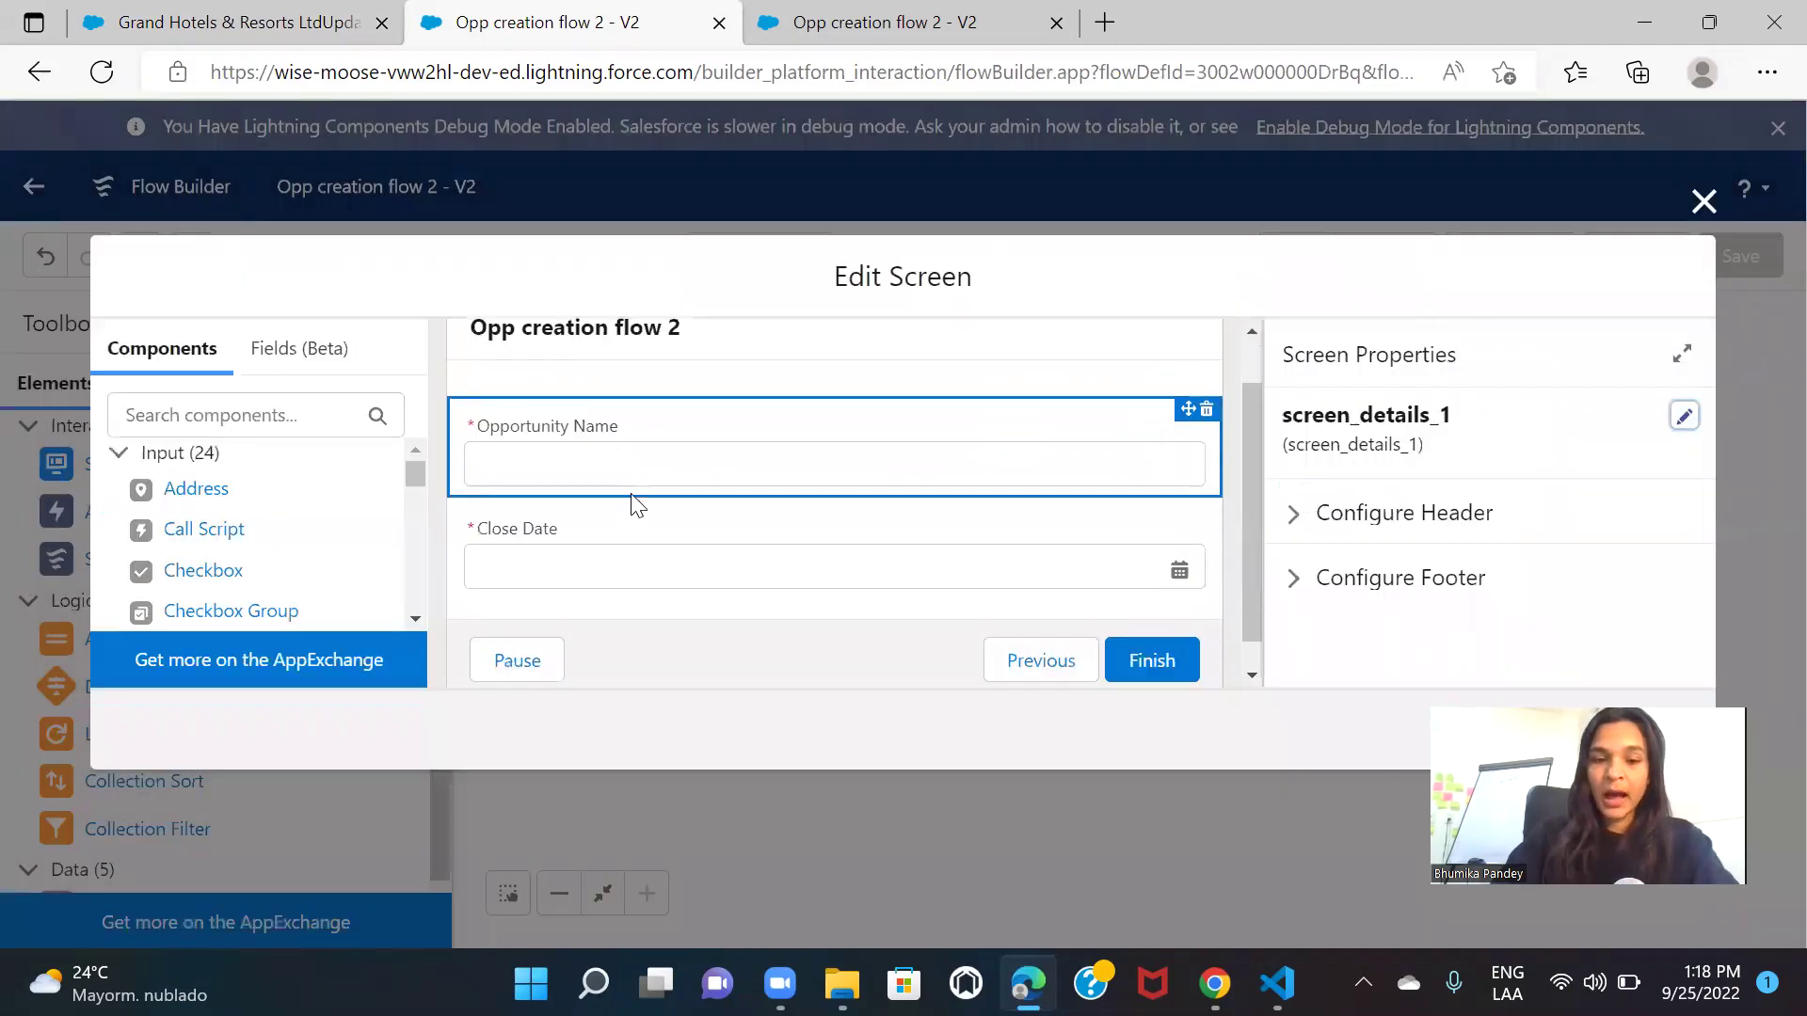
pyautogui.click(1702, 202)
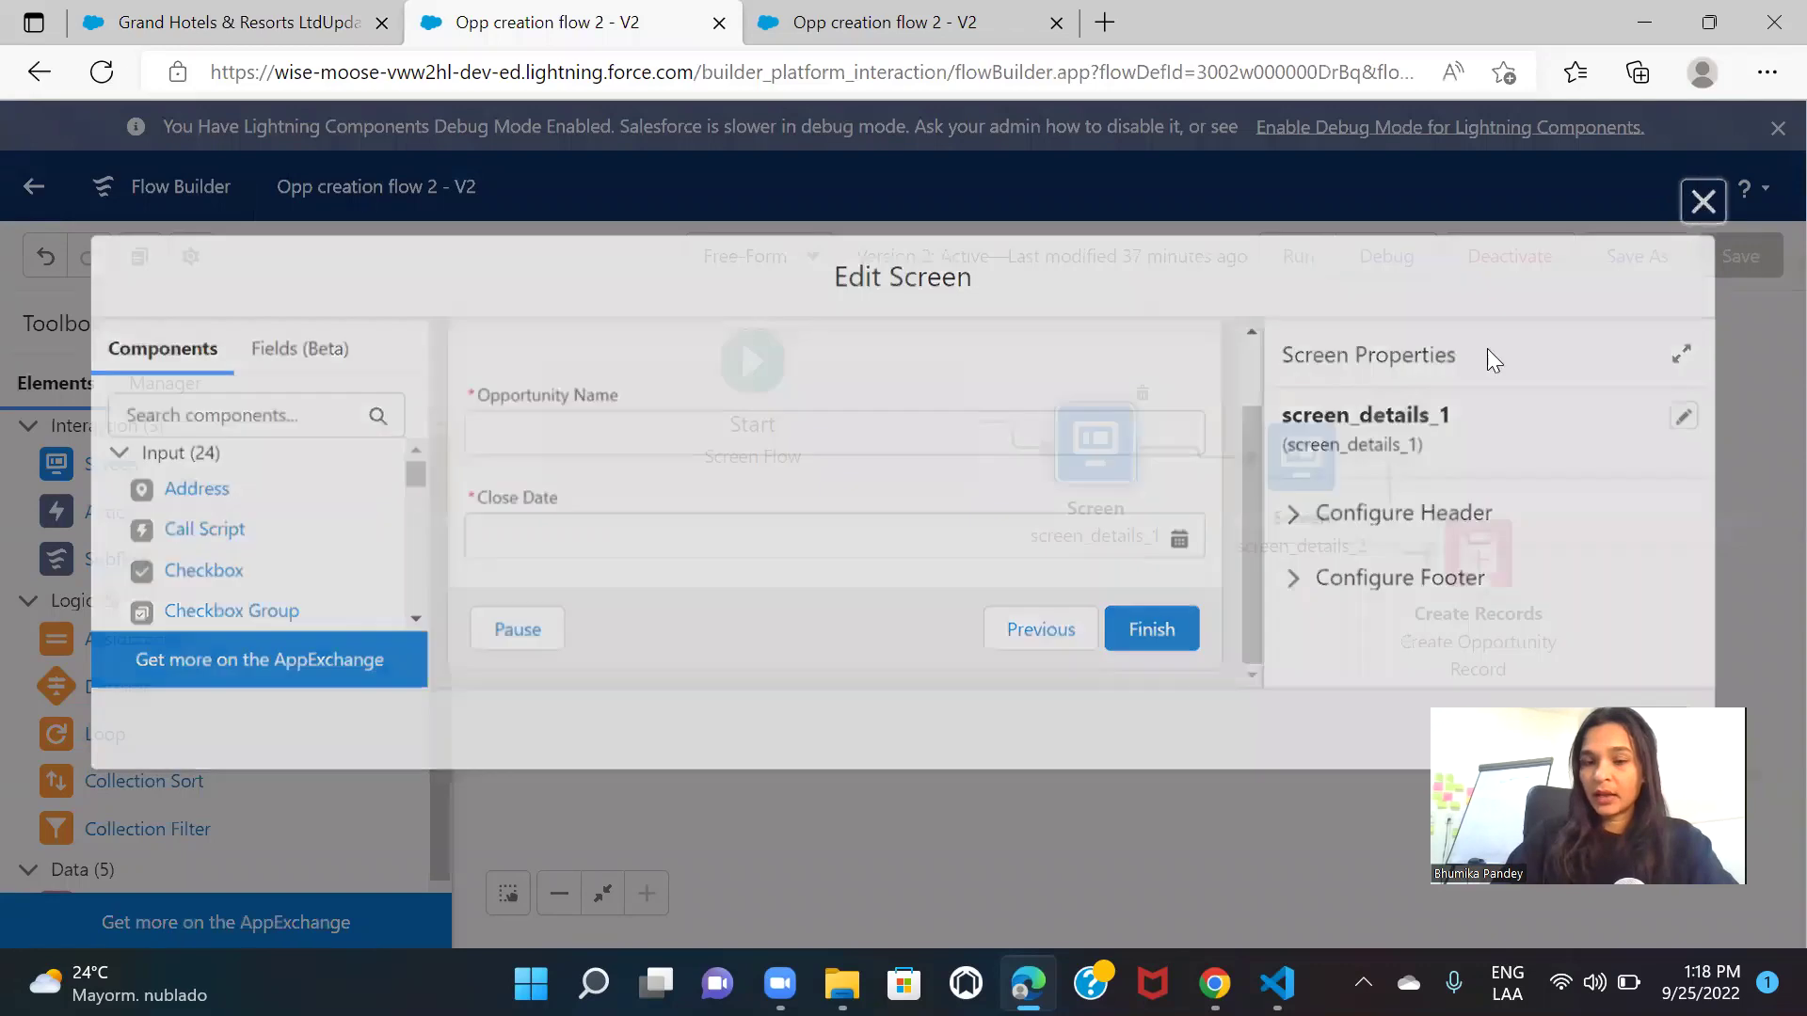
pyautogui.doubleClick(1280, 457)
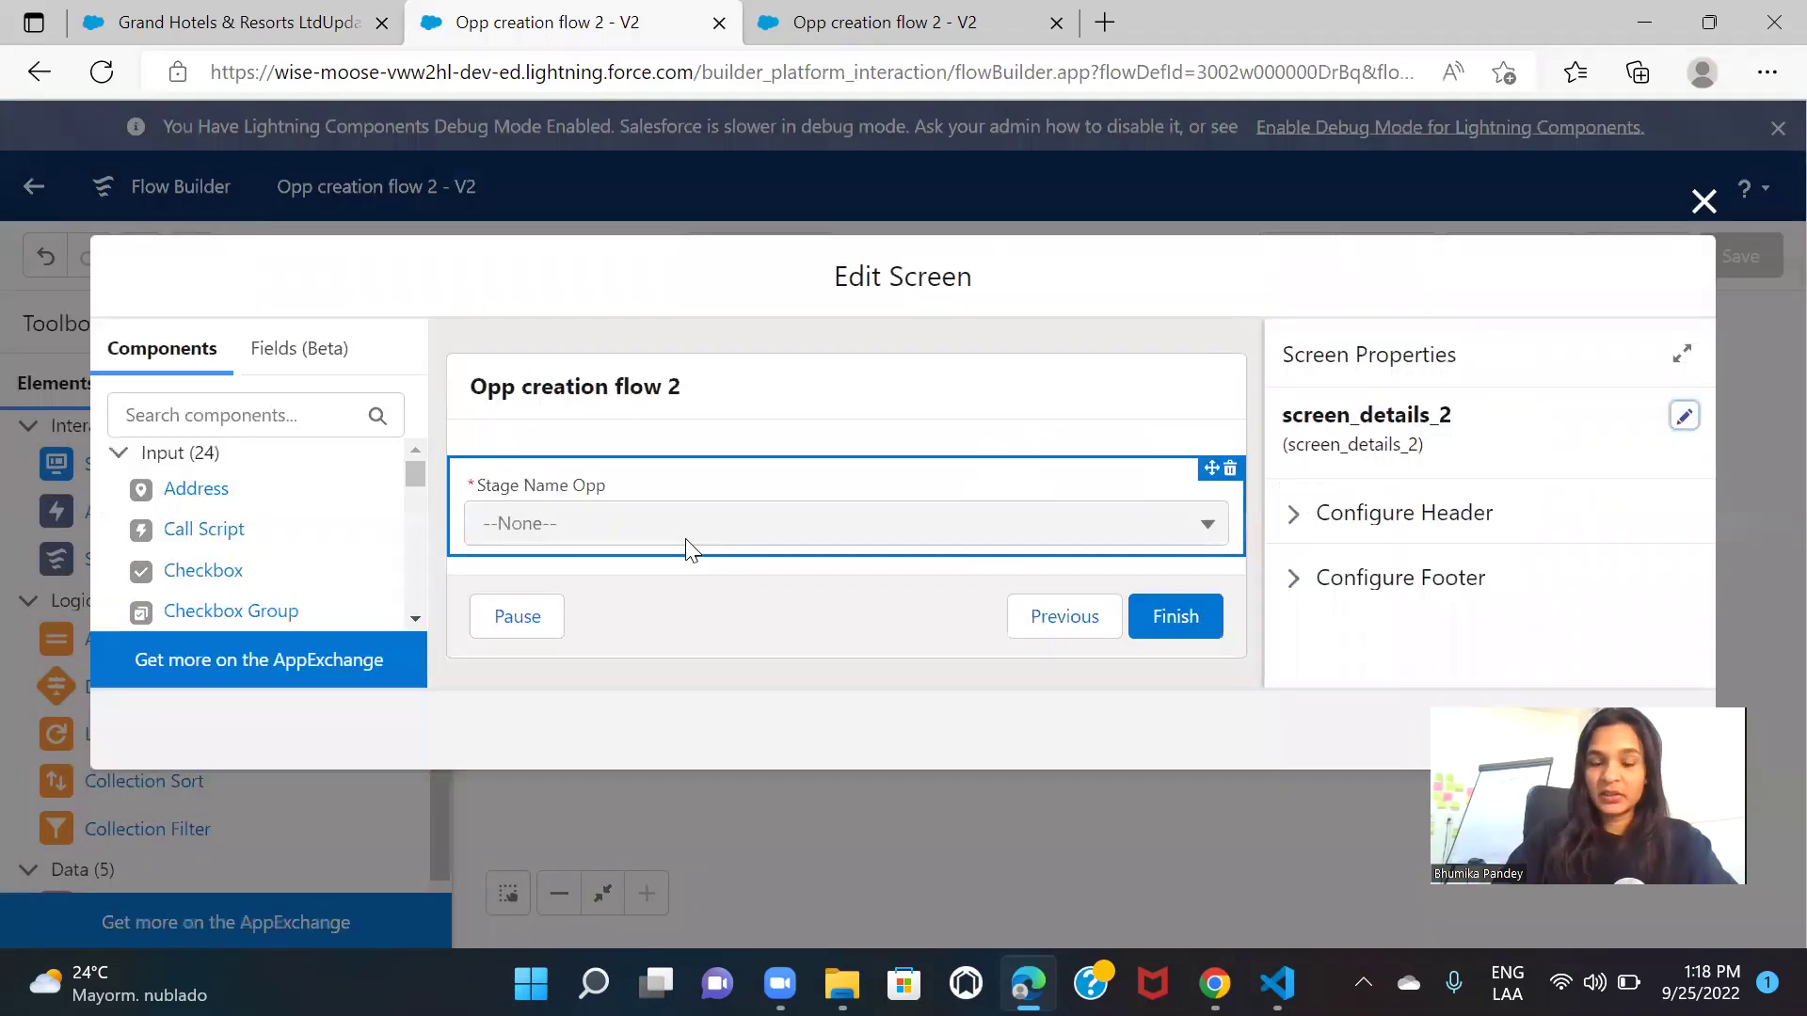
pyautogui.click(1703, 201)
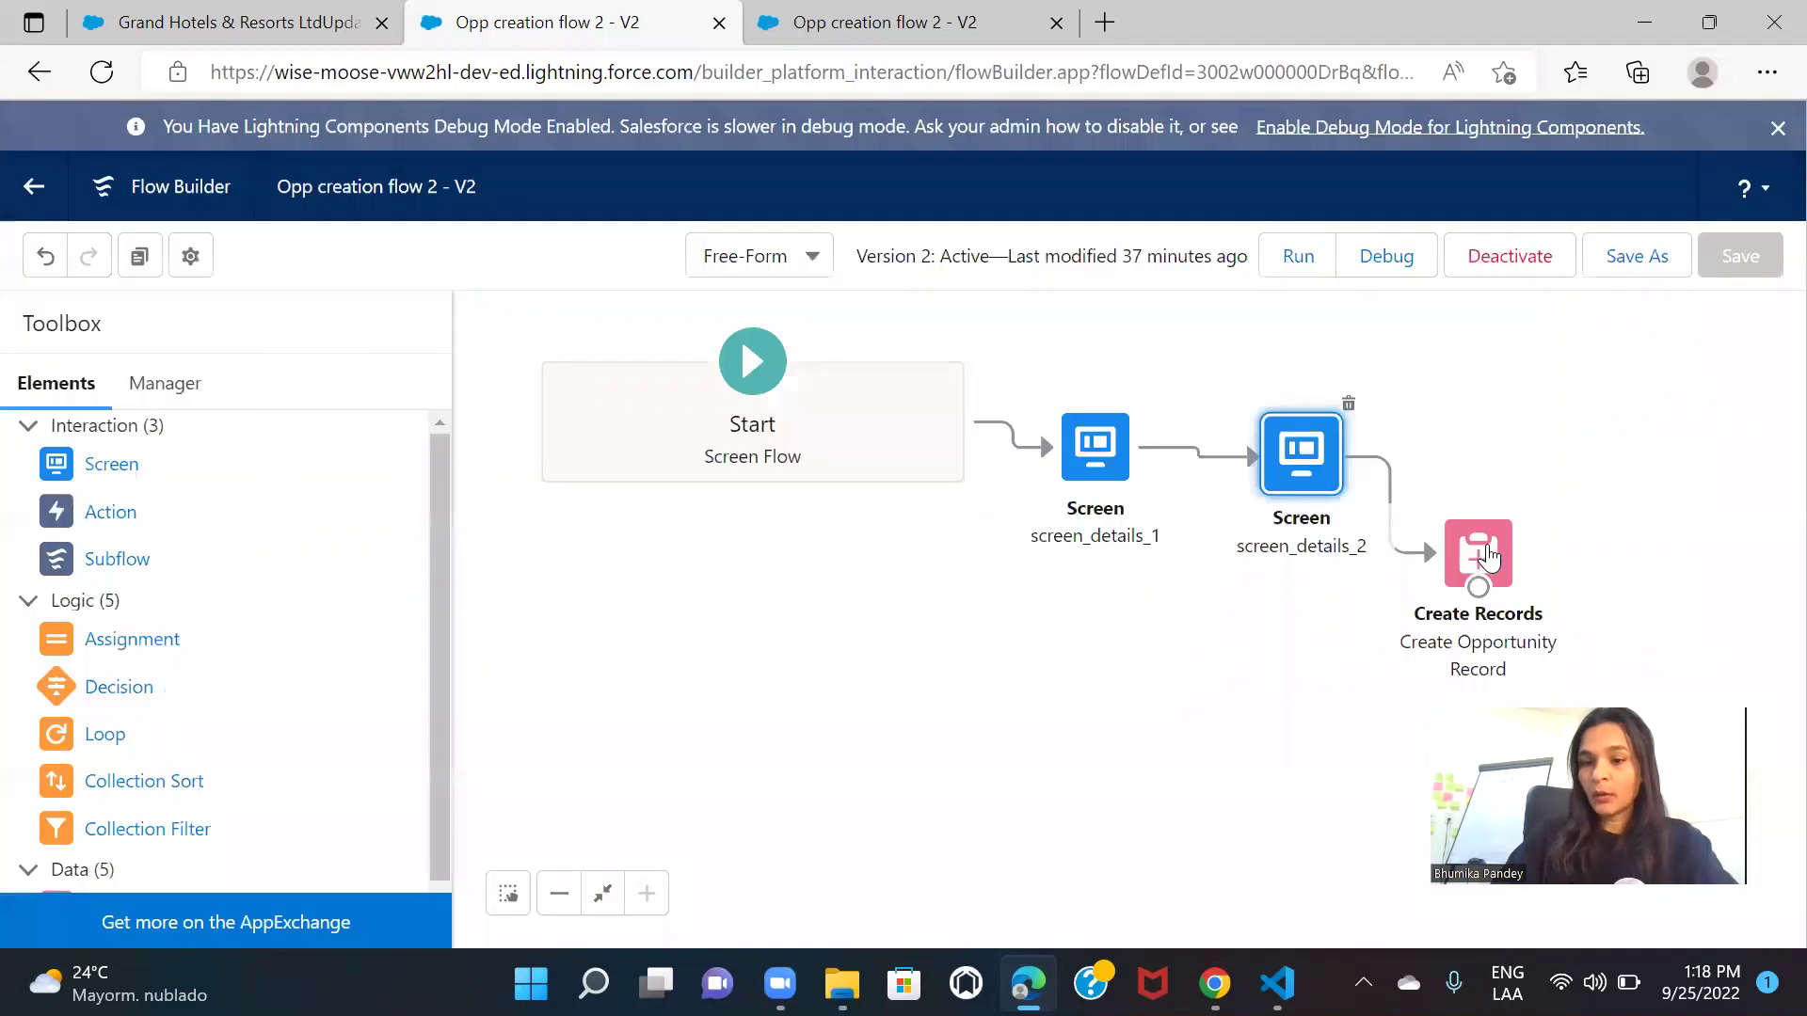
# Remove the AccountId field assignment from the Create Opportunity Record element and confirm the change
pyautogui.doubleClick(1487, 557)
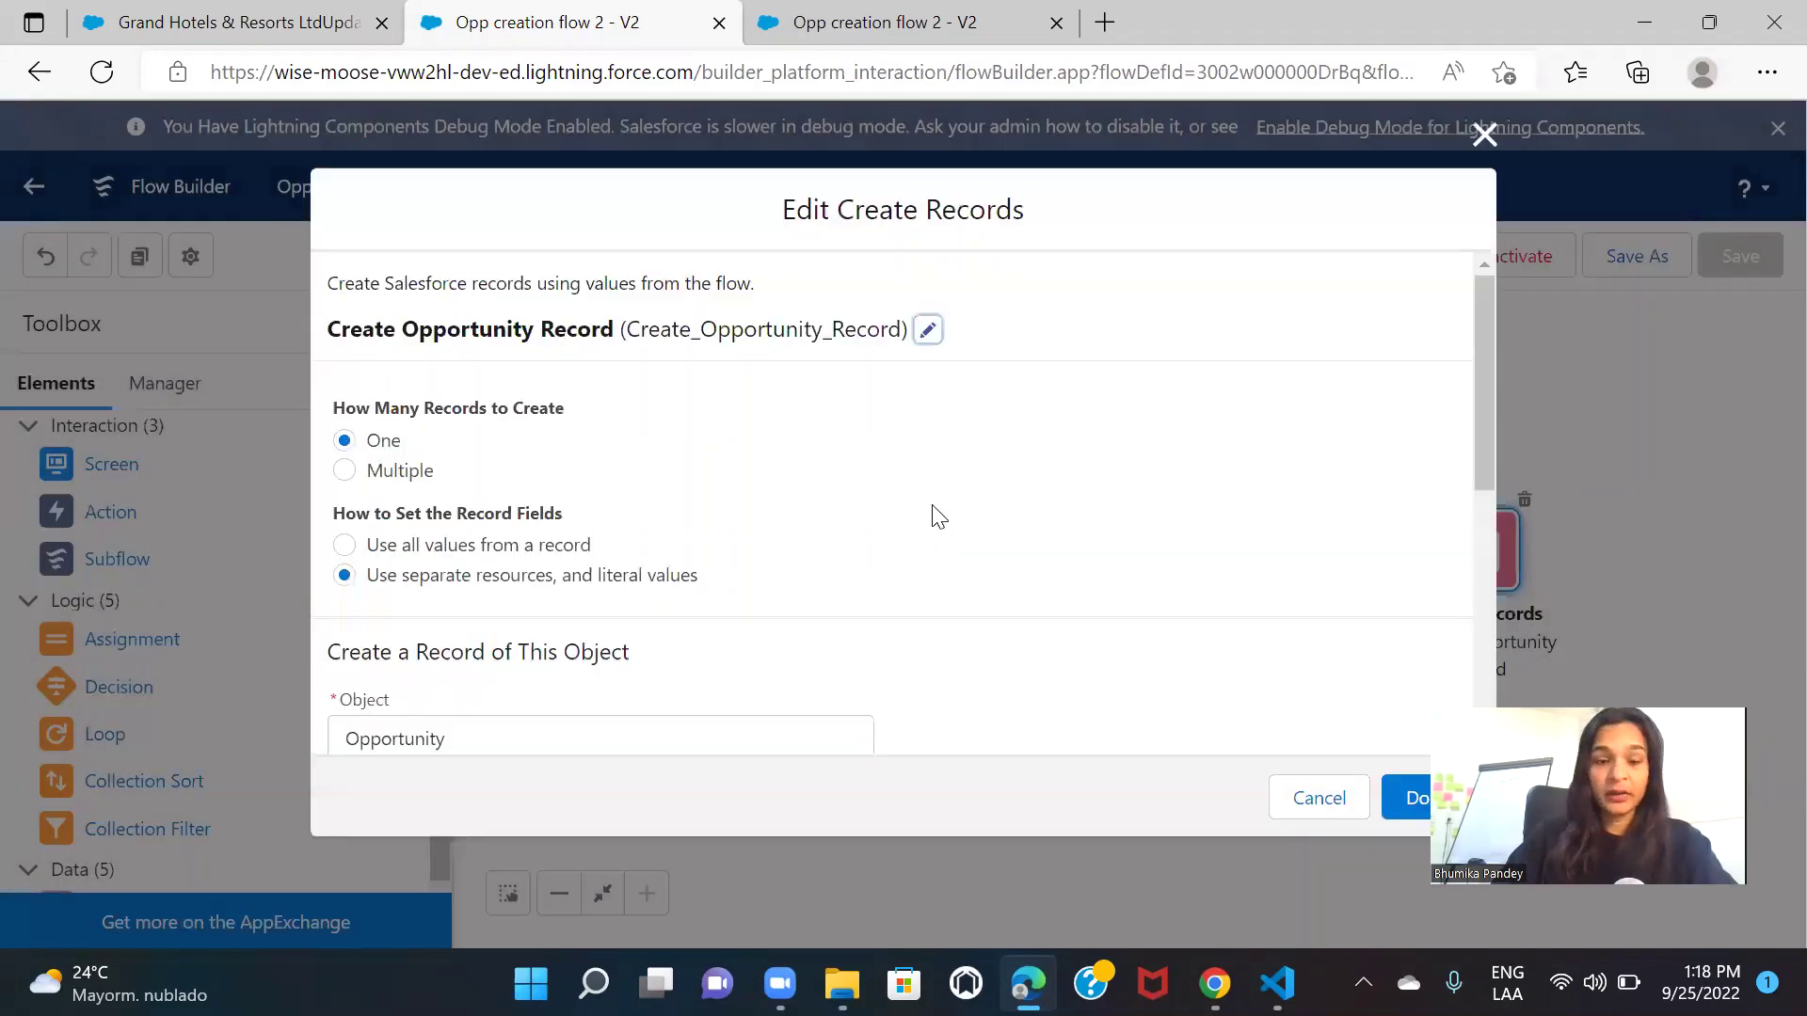
pyautogui.scroll(-6, 934, 513)
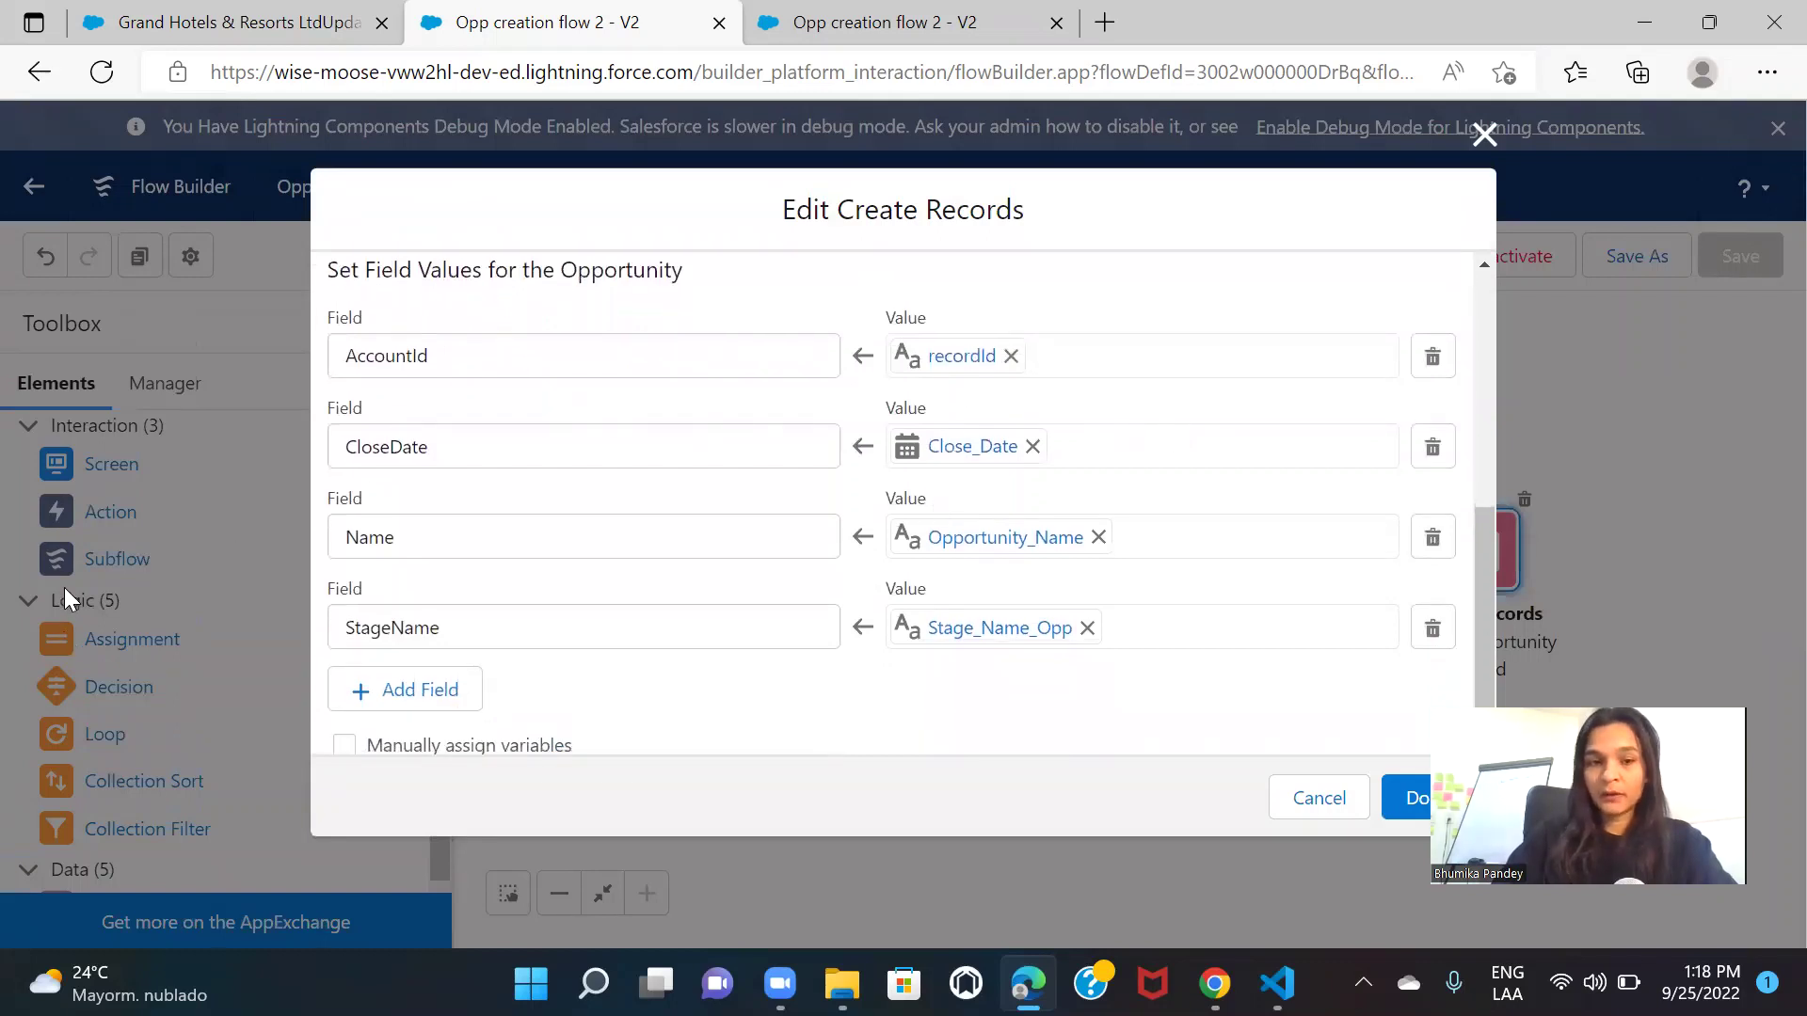
pyautogui.scroll(1, 670, 513)
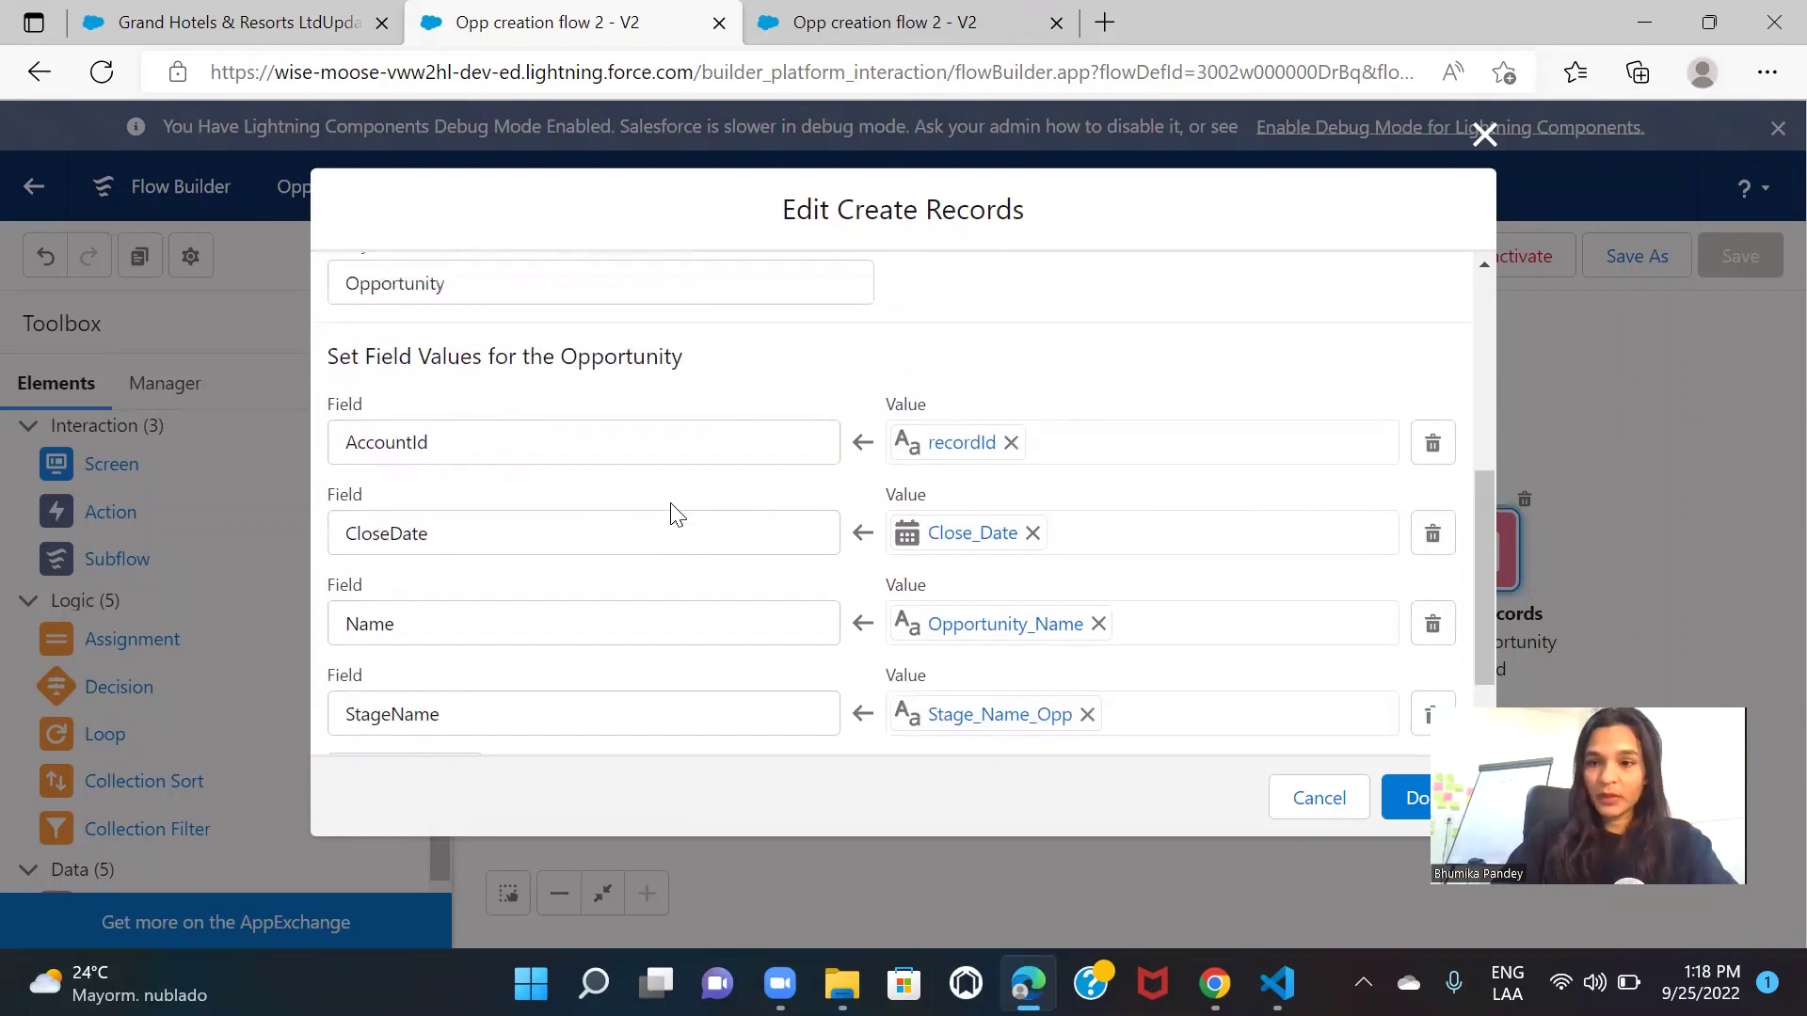
pyautogui.click(1432, 459)
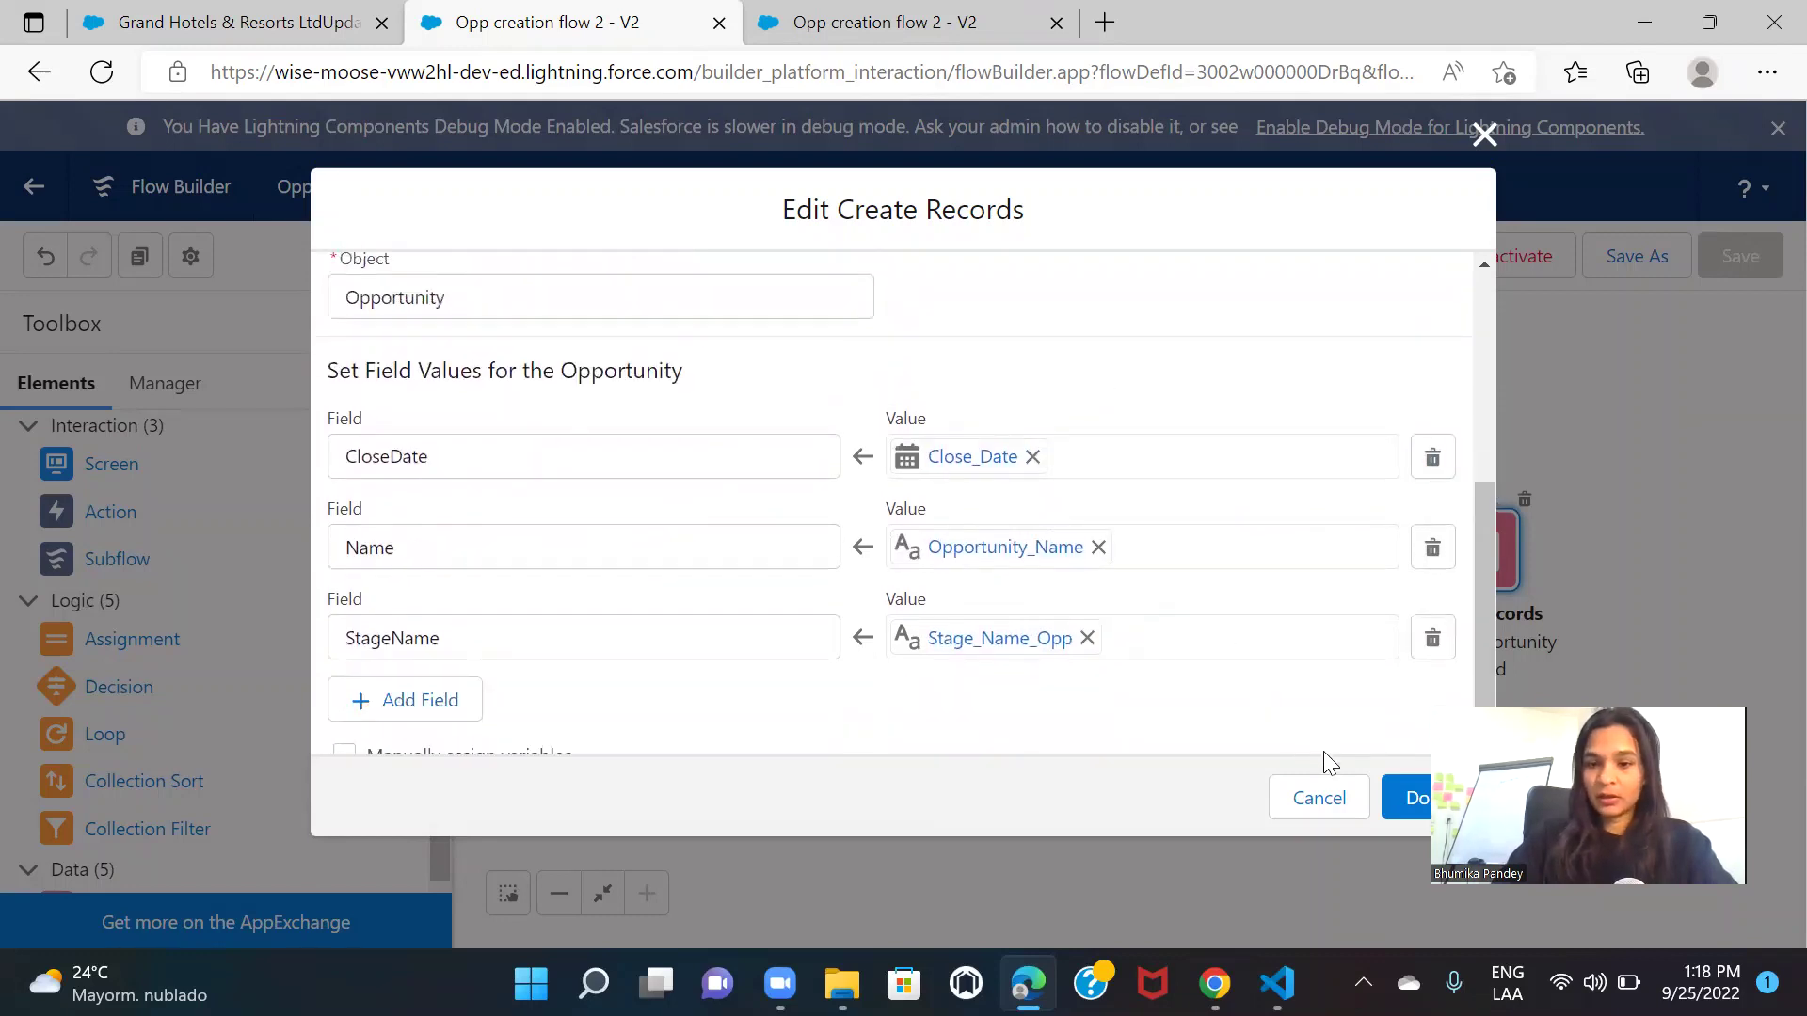
pyautogui.click(1416, 798)
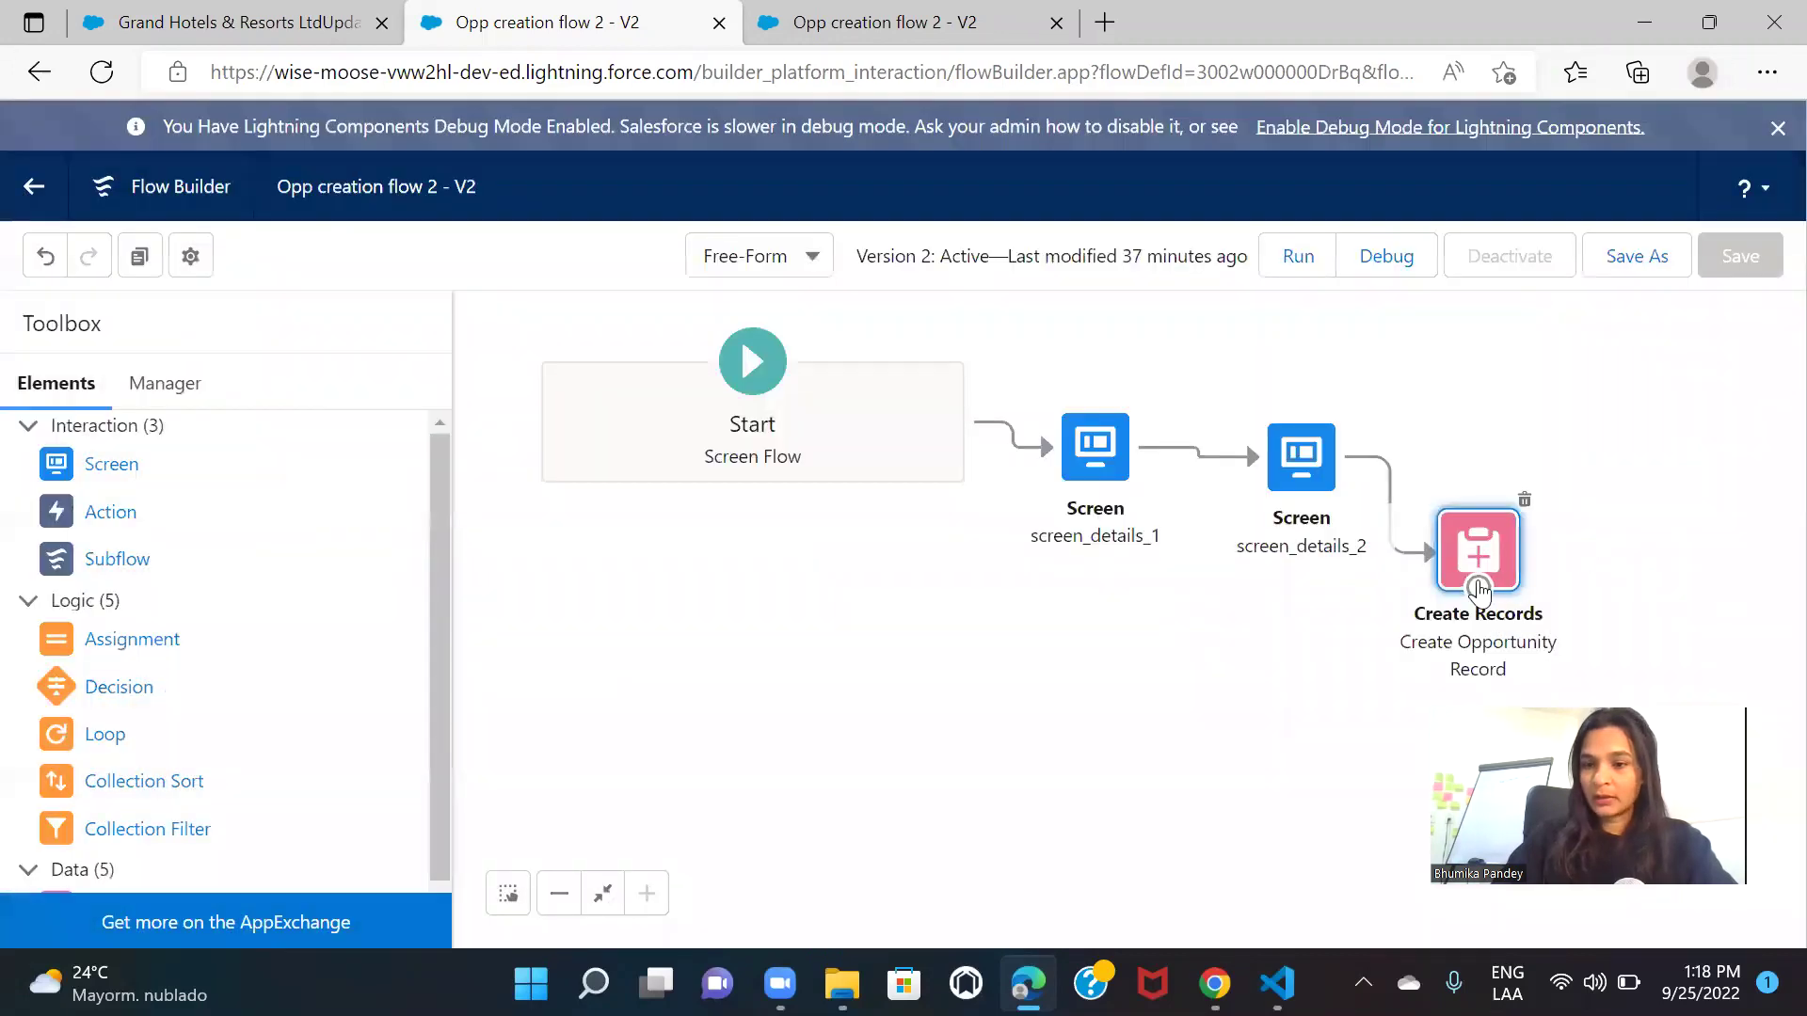
# Review the field values set for the opportunity in the Create Opportunity Record element, then close it
pyautogui.doubleClick(1478, 590)
pyautogui.scroll(-5, 898, 478)
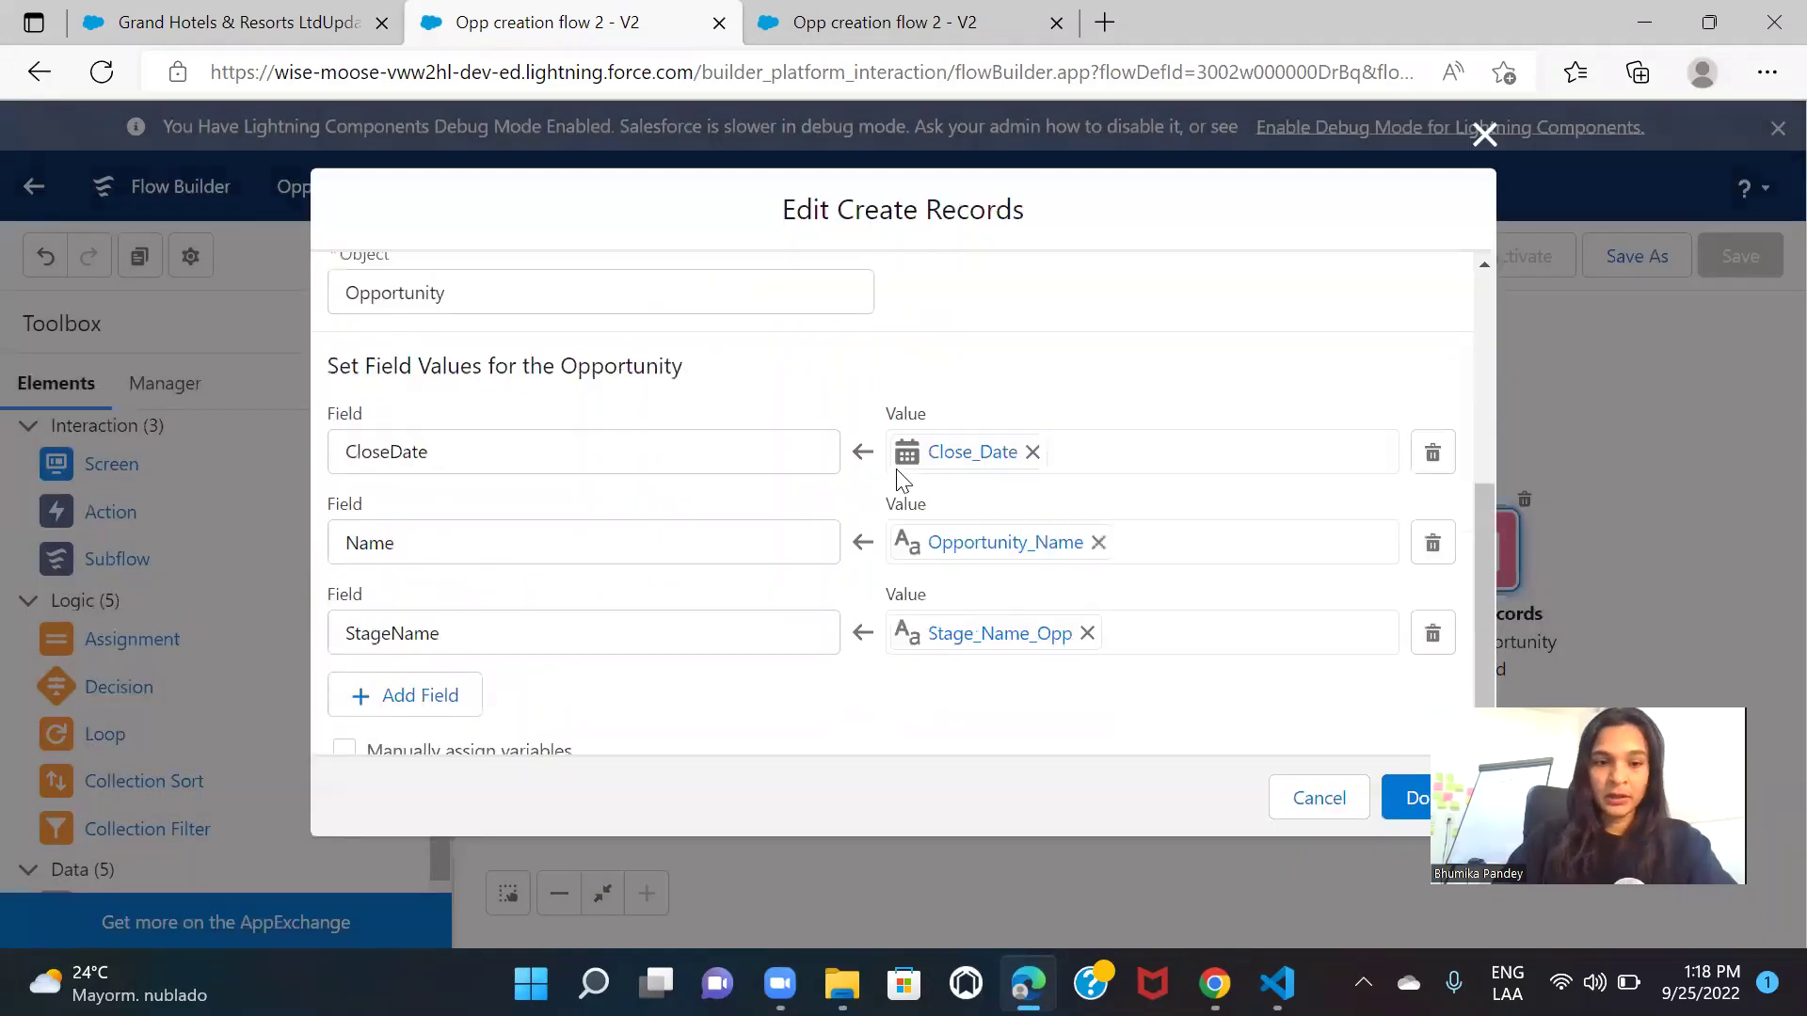
pyautogui.scroll(-1, 899, 478)
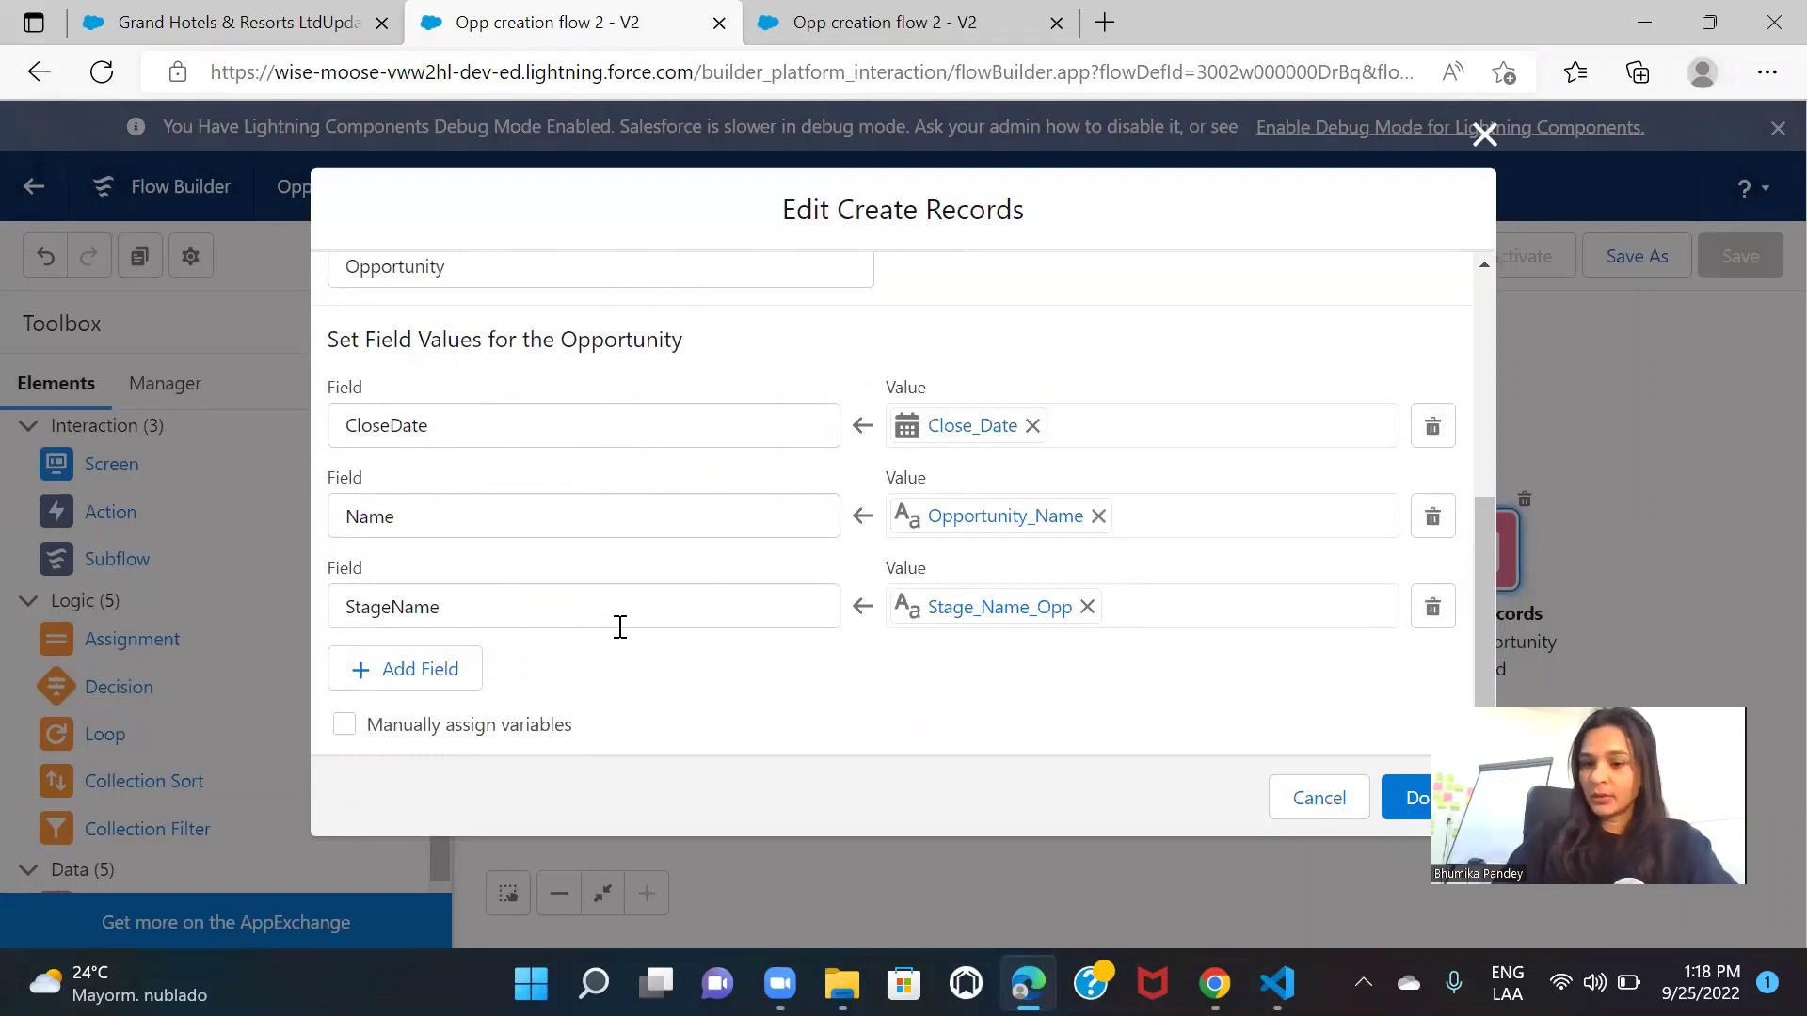
pyautogui.click(1485, 137)
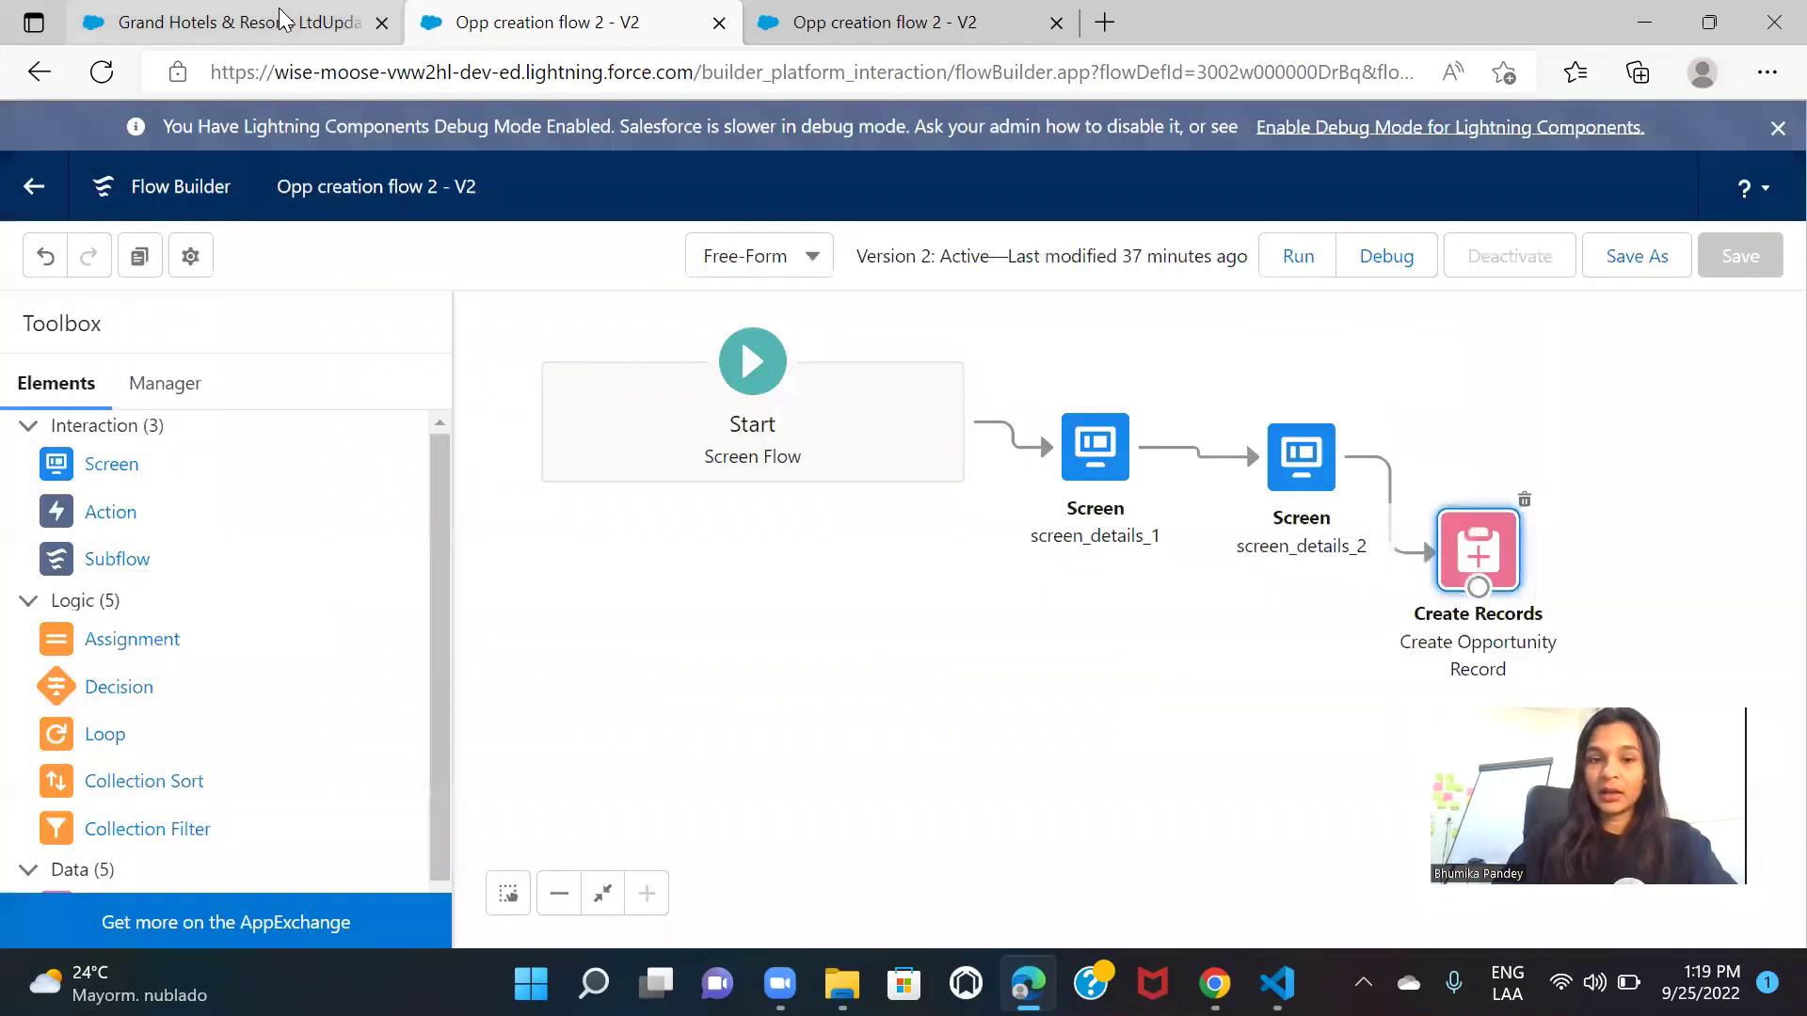
# Look at the record ID in the account page's address and return to the flow
pyautogui.hotkey('ctrl', 'shift', 'Tab')
pyautogui.doubleClick(900, 73)
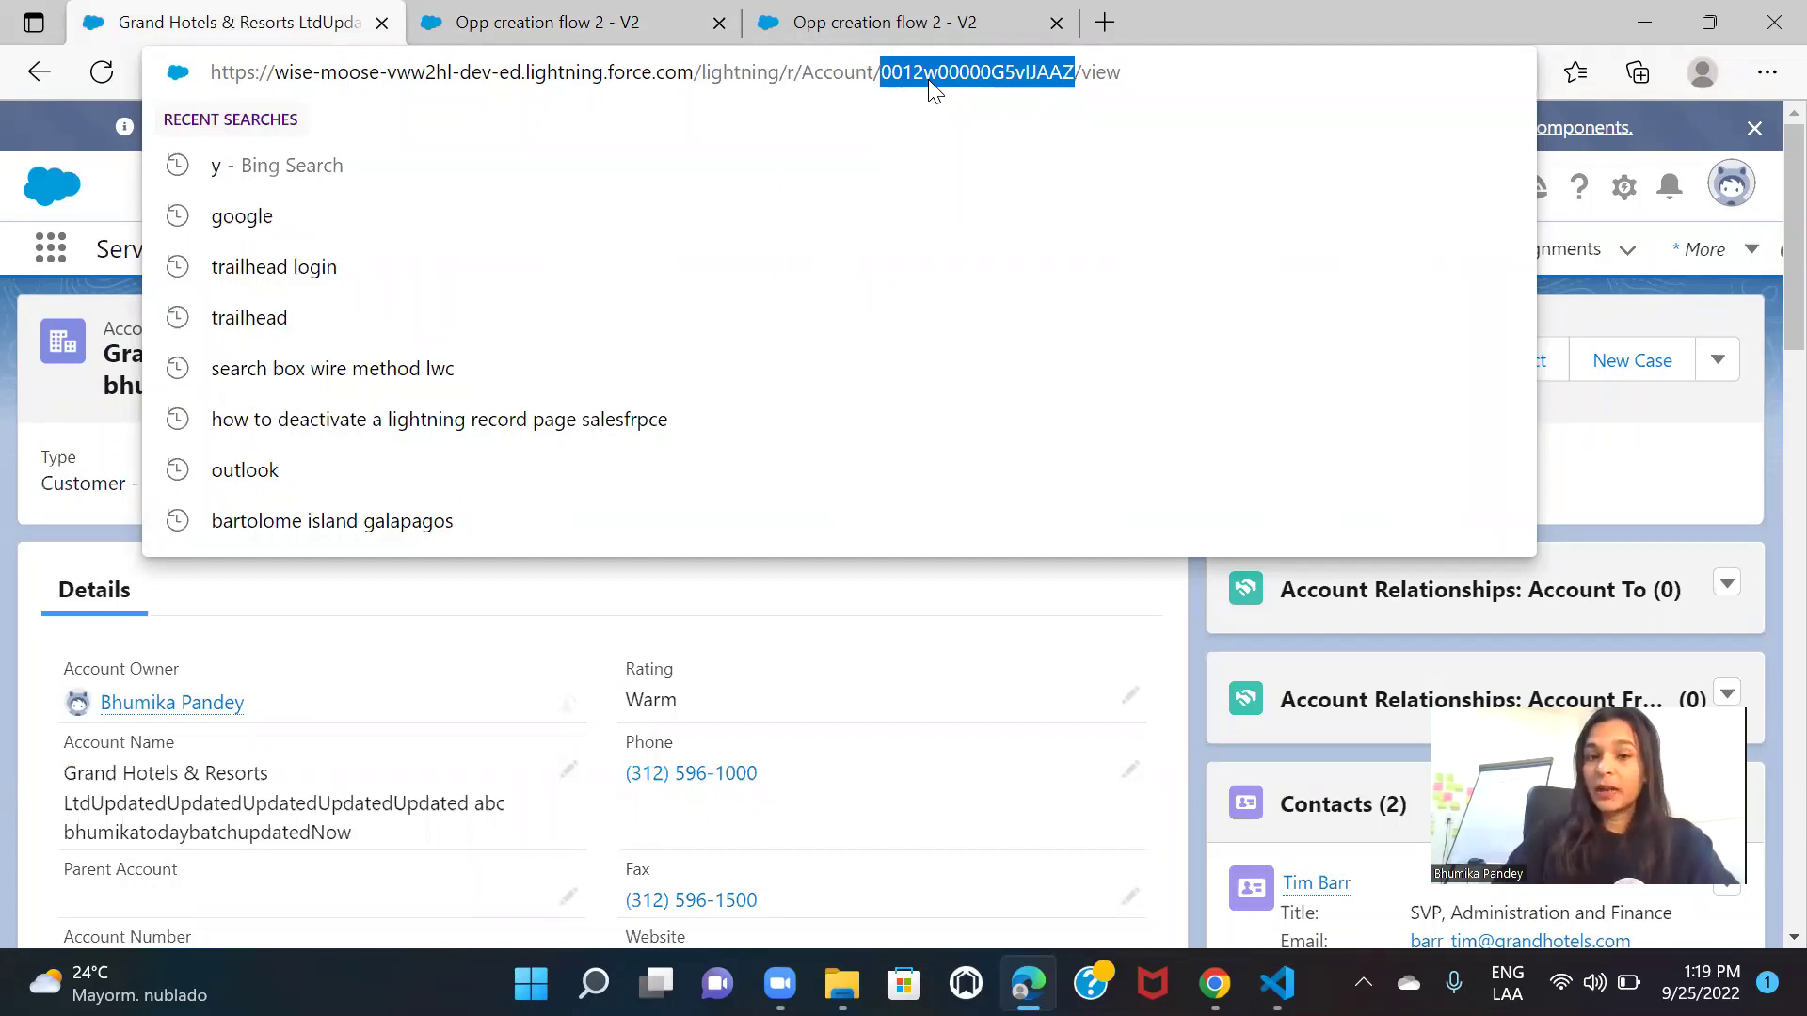
pyautogui.click(1195, 627)
pyautogui.click(529, 22)
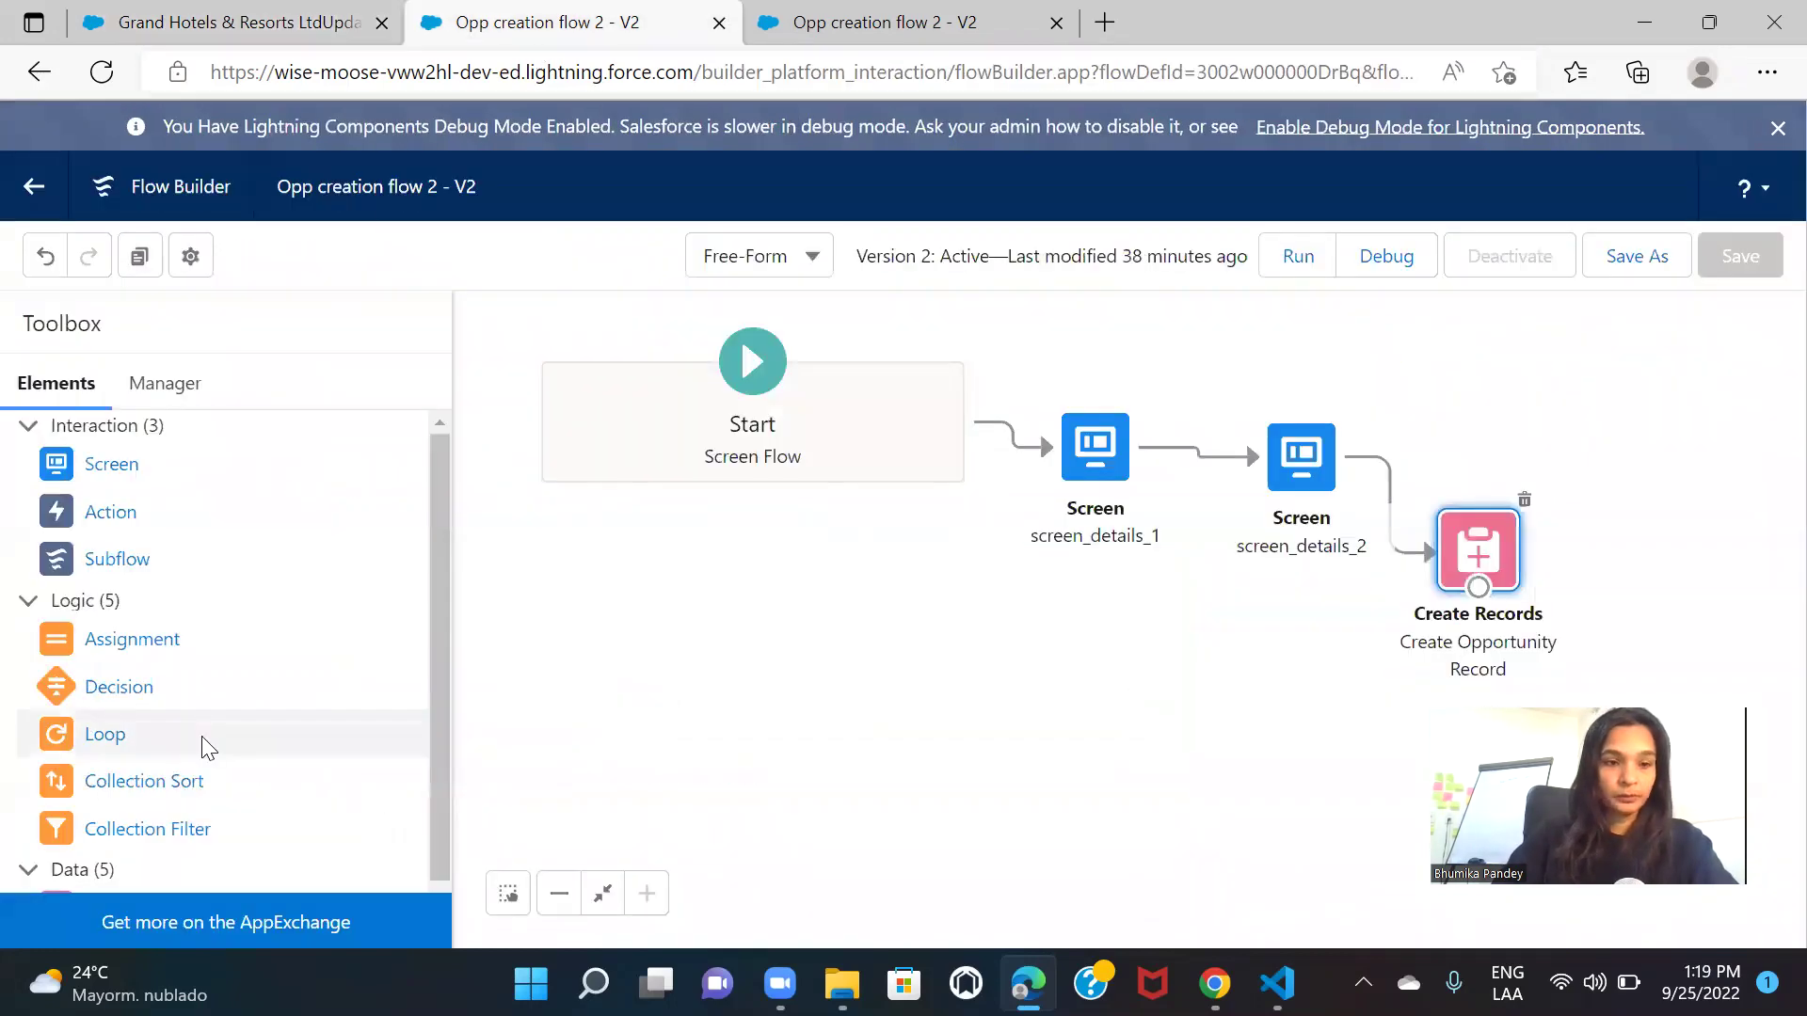
# Delete the recordId variable from the flow's resources
pyautogui.scroll(-2, 282, 589)
pyautogui.scroll(2, 282, 590)
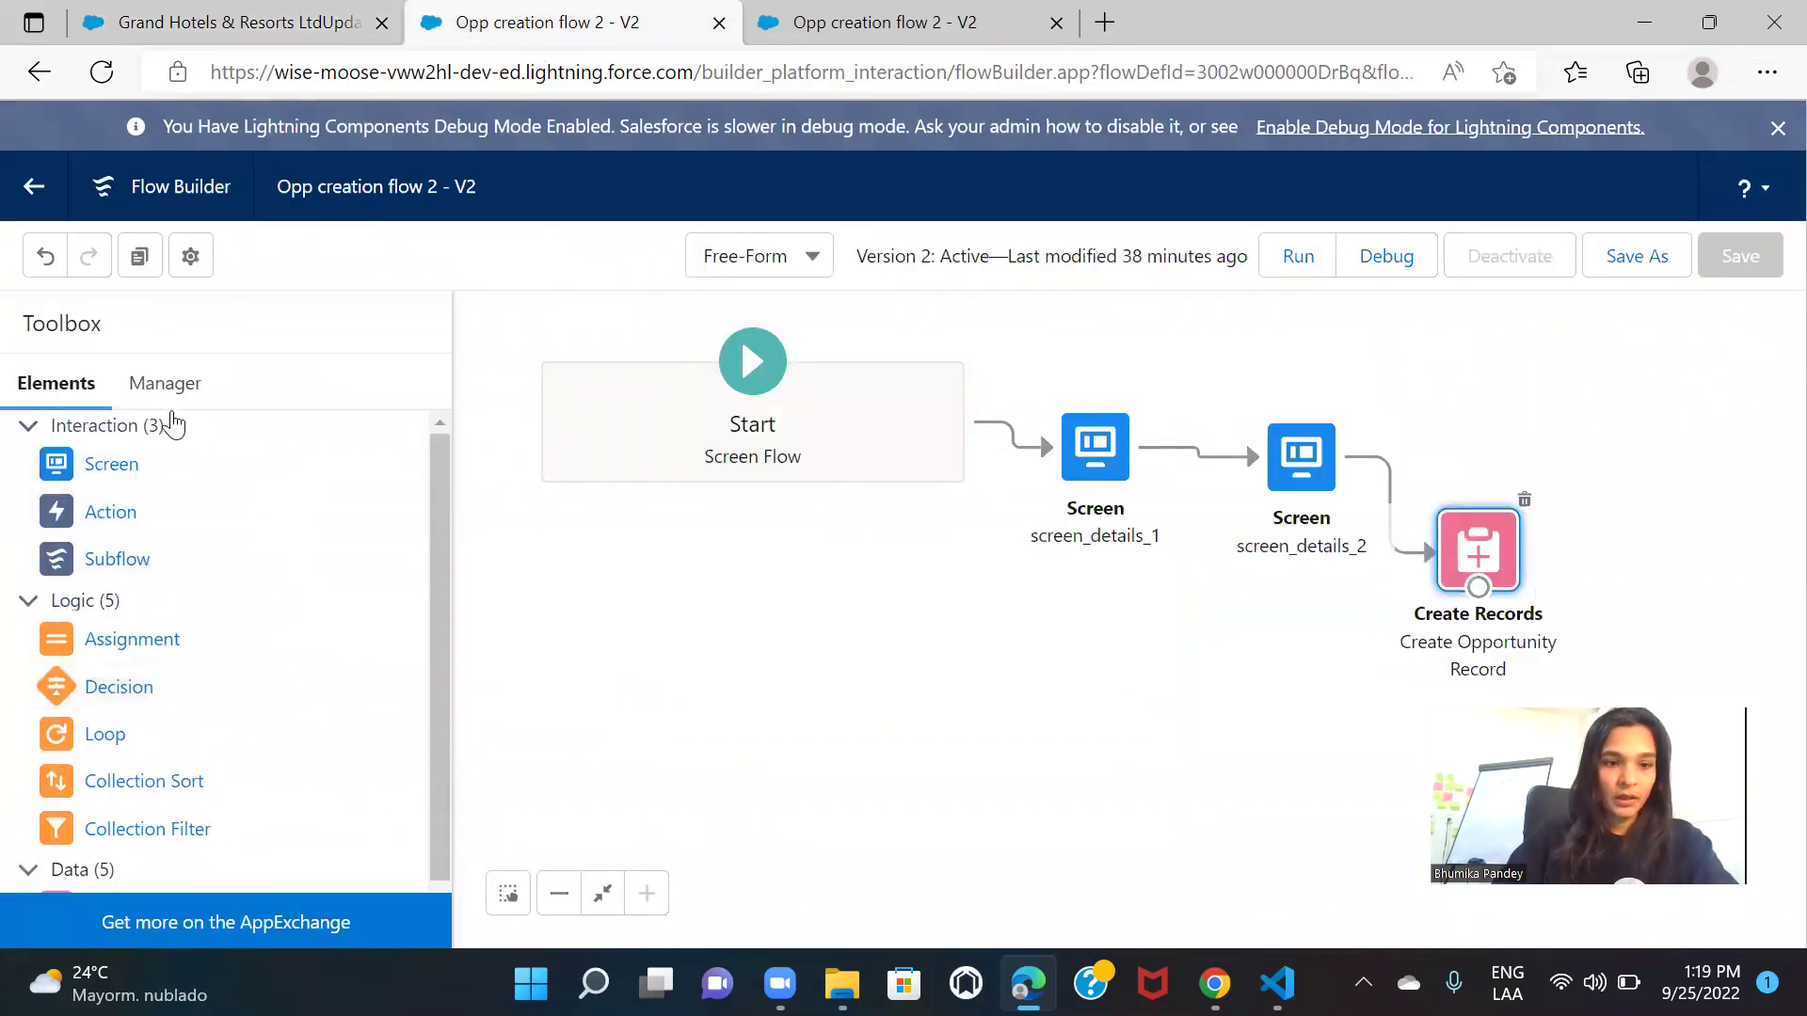
pyautogui.click(168, 383)
pyautogui.scroll(-3, 320, 711)
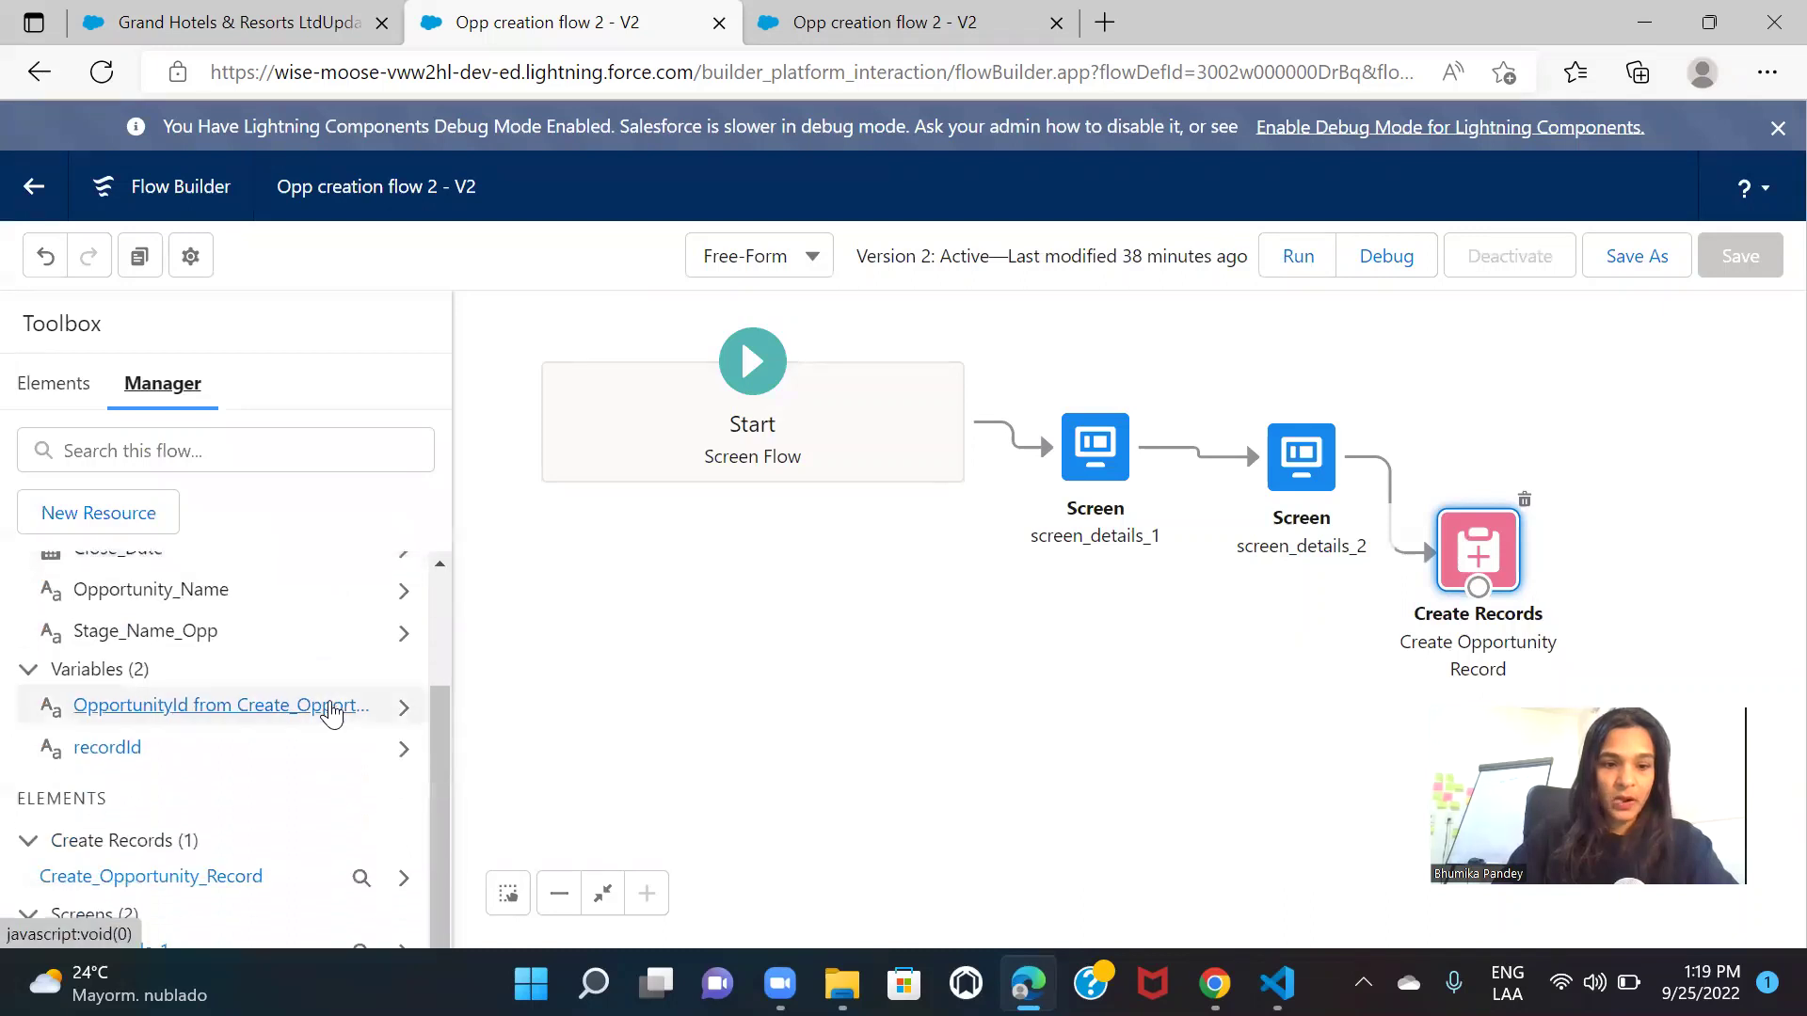
pyautogui.click(402, 749)
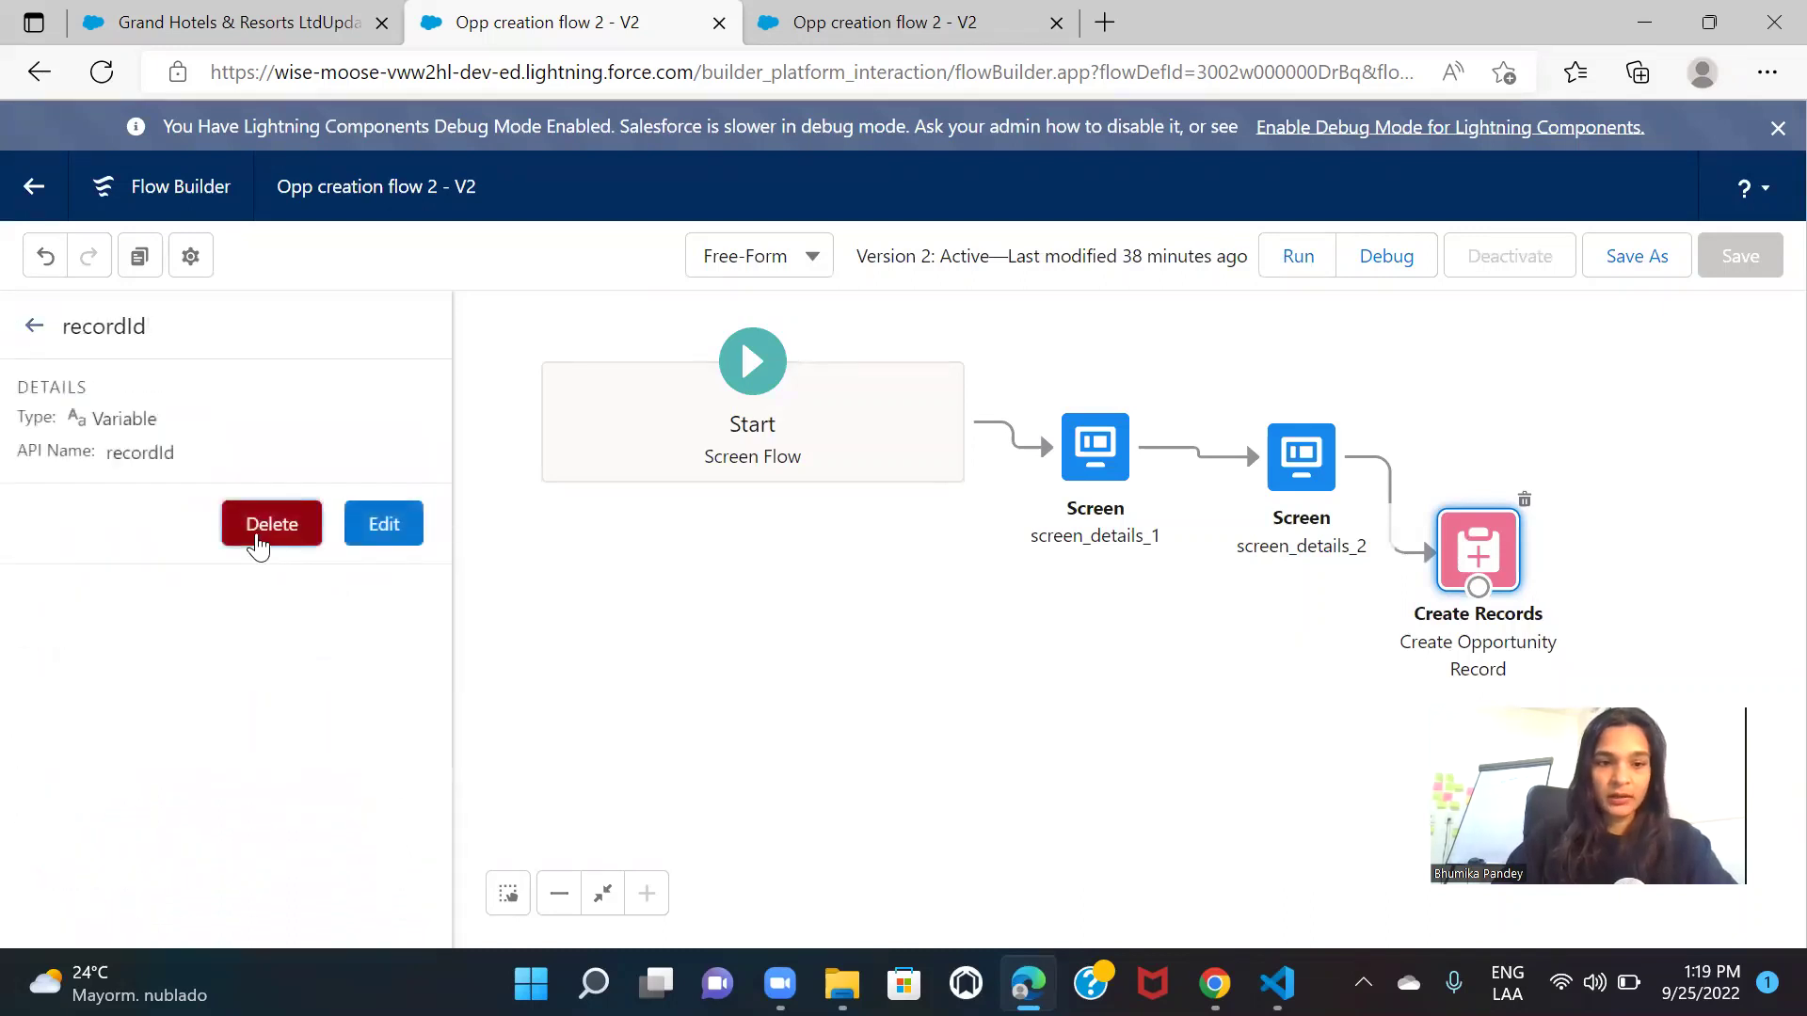
pyautogui.click(258, 544)
# Start a new flow resource of type Variable and set its API name to recordId
pyautogui.scroll(2, 199, 612)
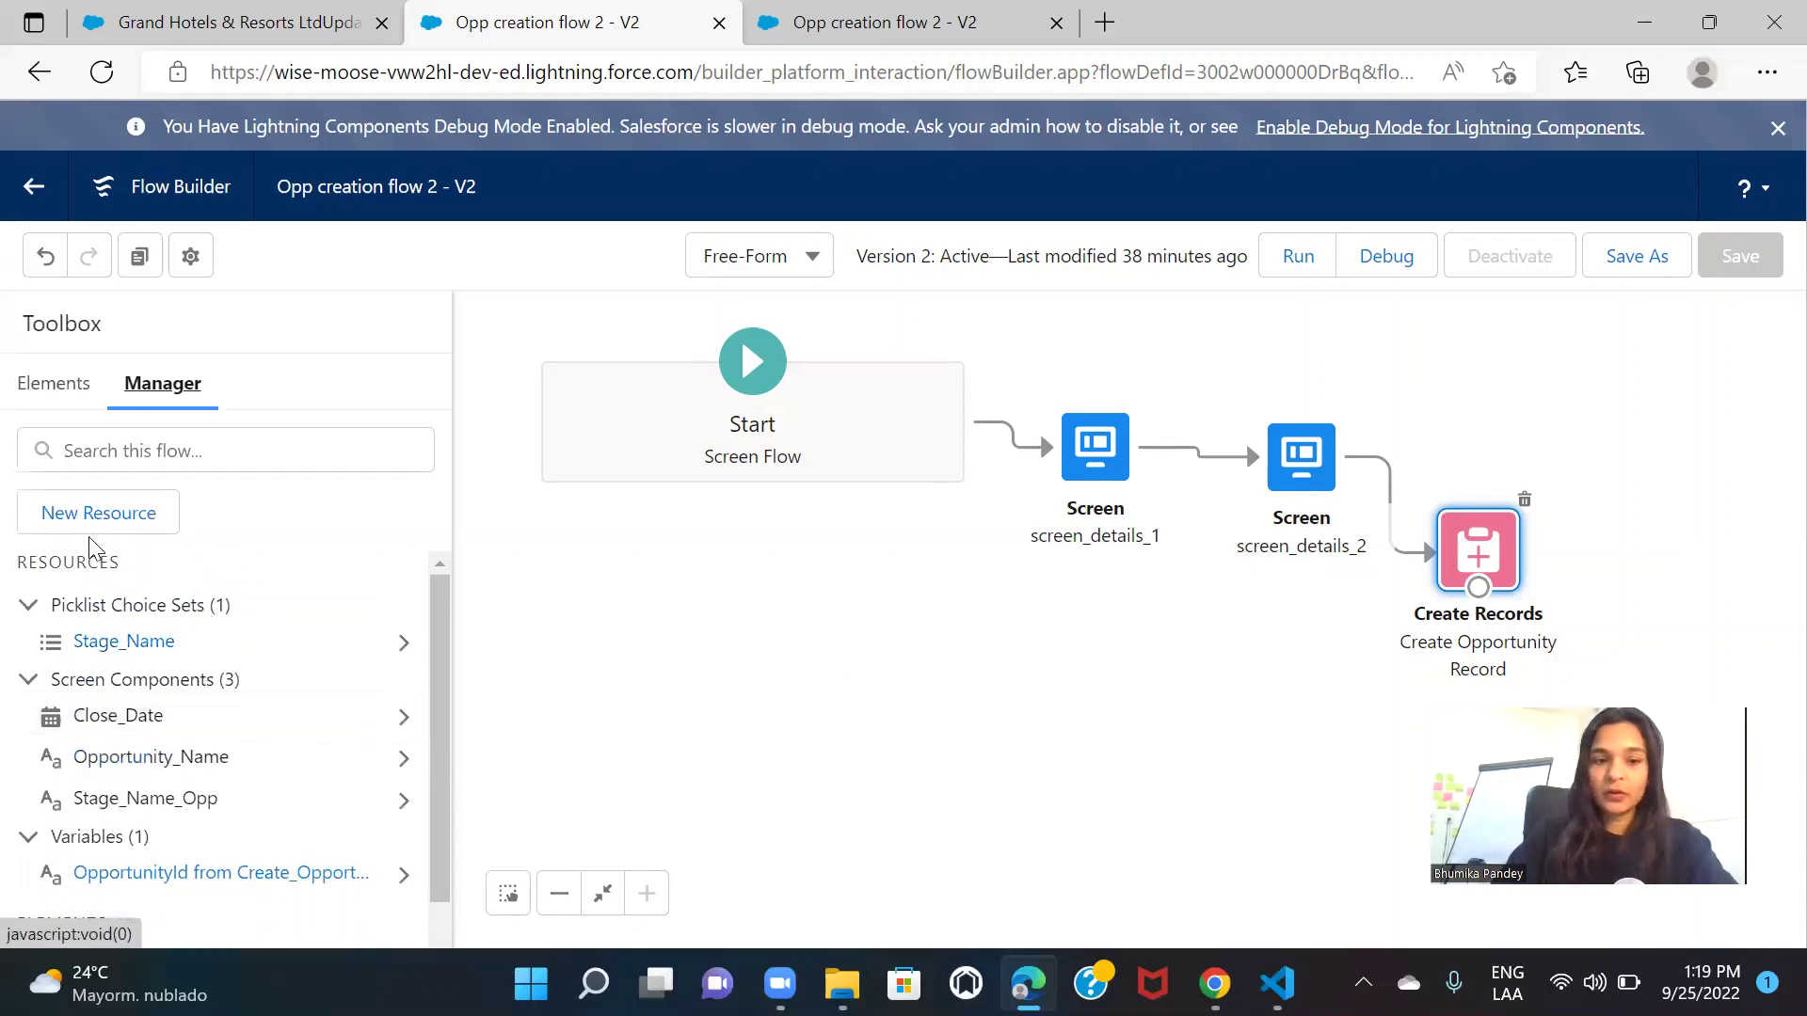
pyautogui.click(49, 517)
pyautogui.click(476, 415)
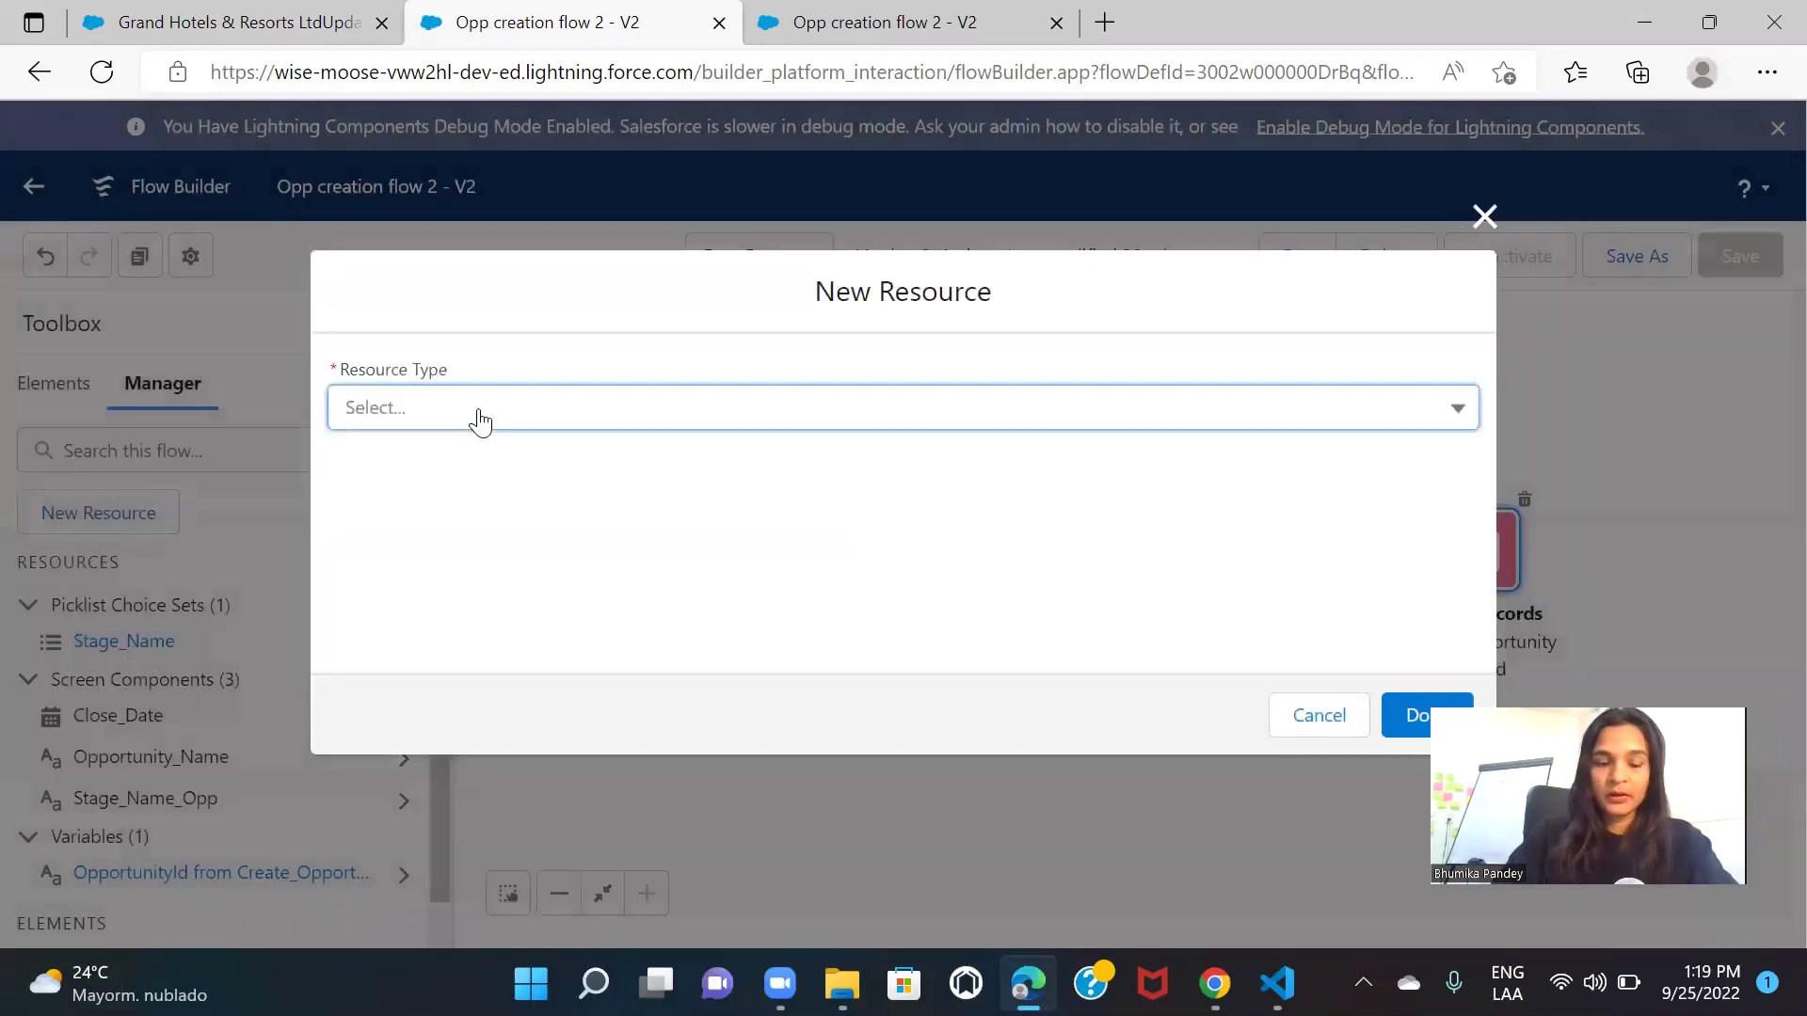
pyautogui.click(556, 476)
pyautogui.click(442, 468)
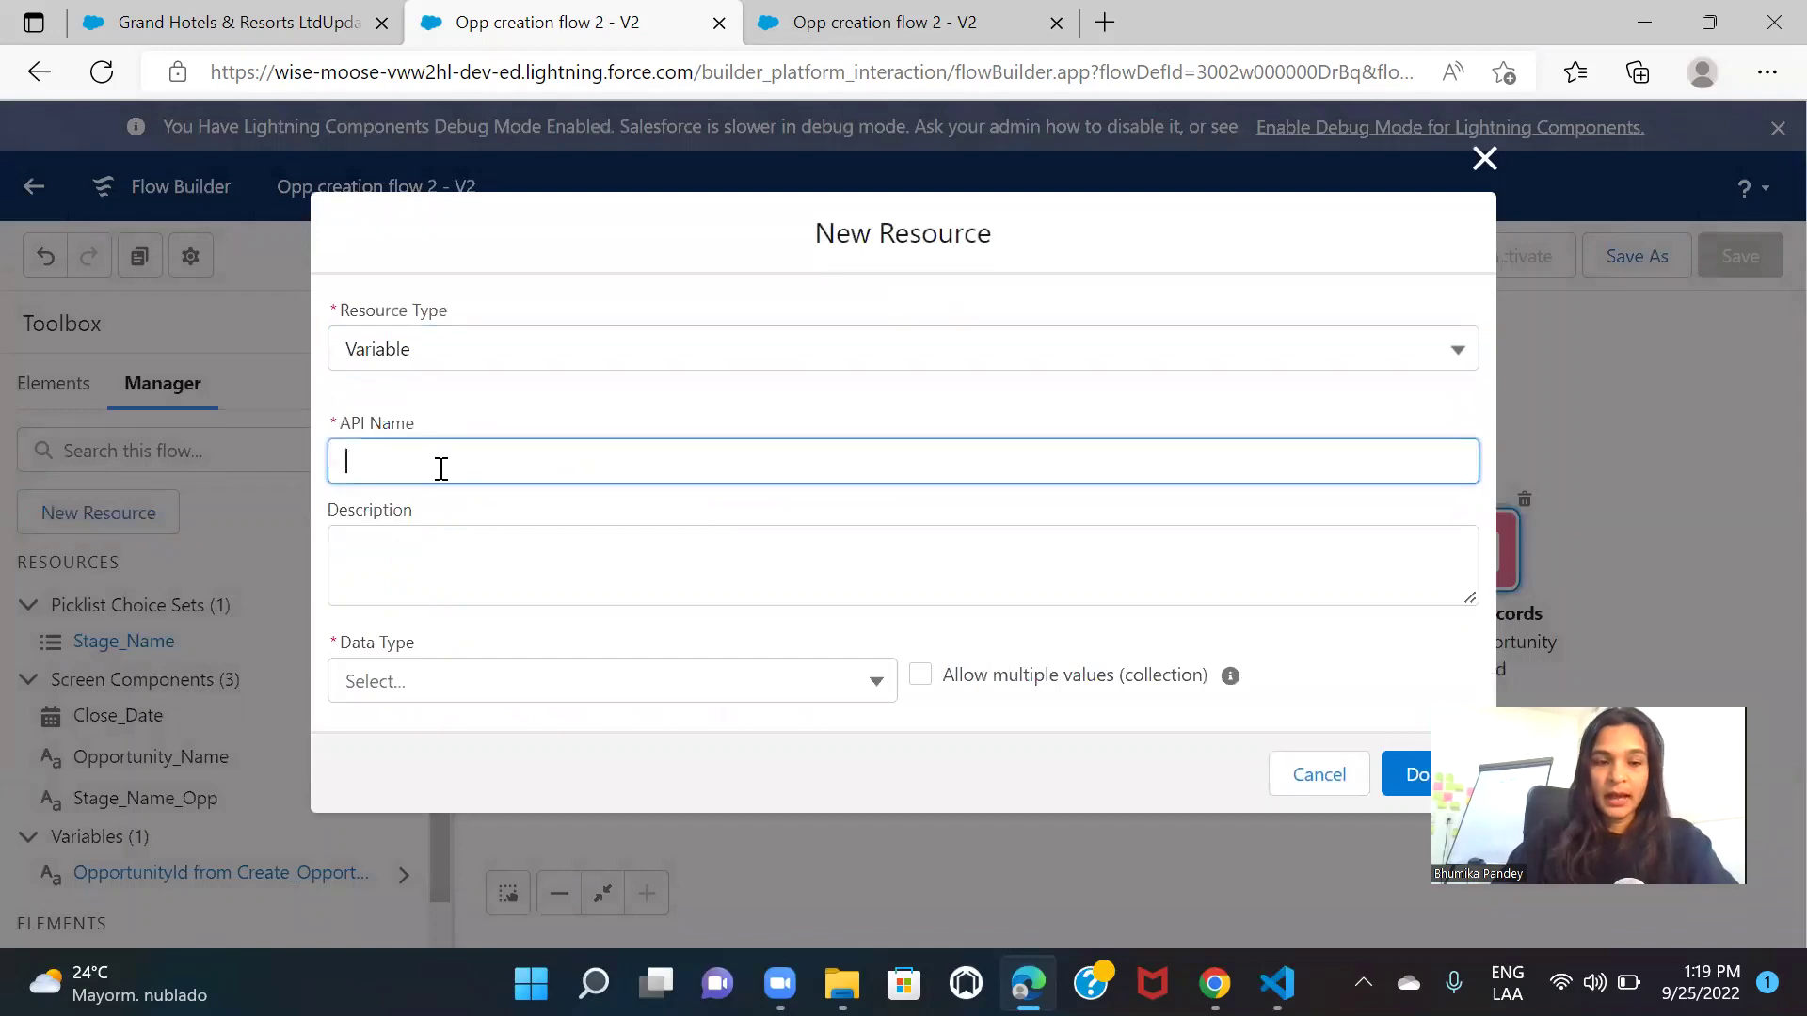
pyautogui.click(157, 21)
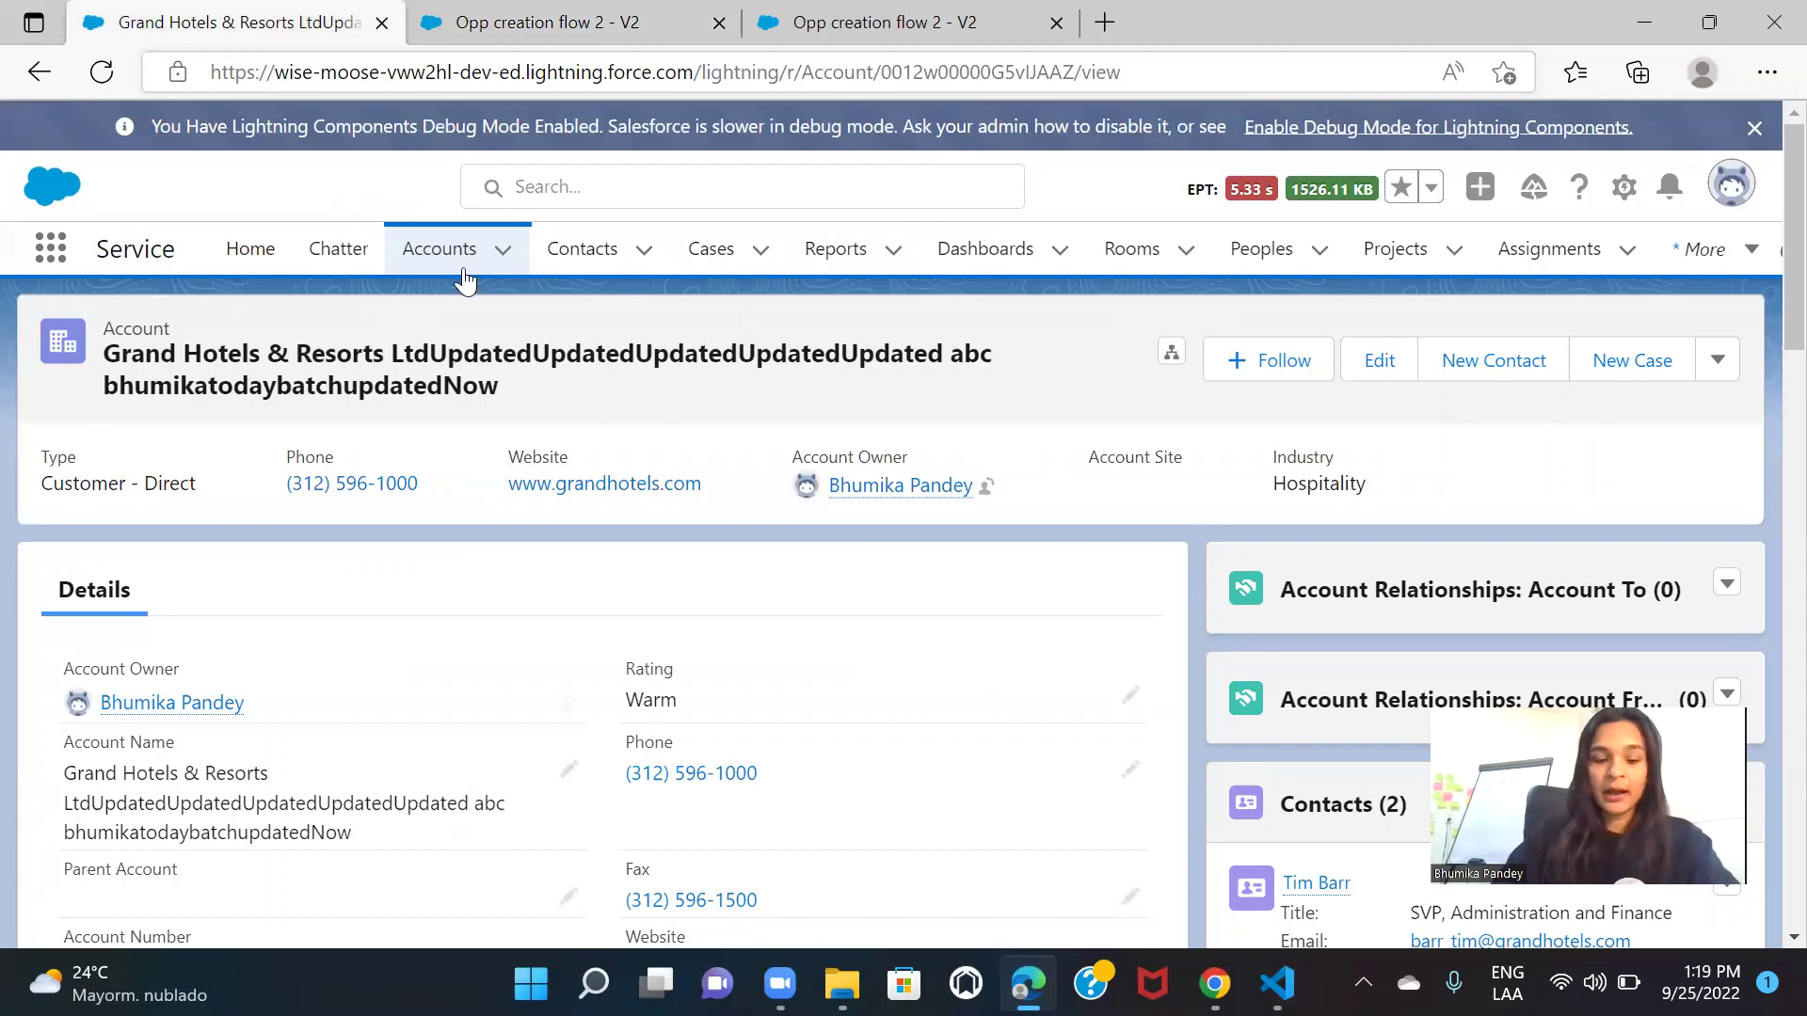
pyautogui.click(585, 22)
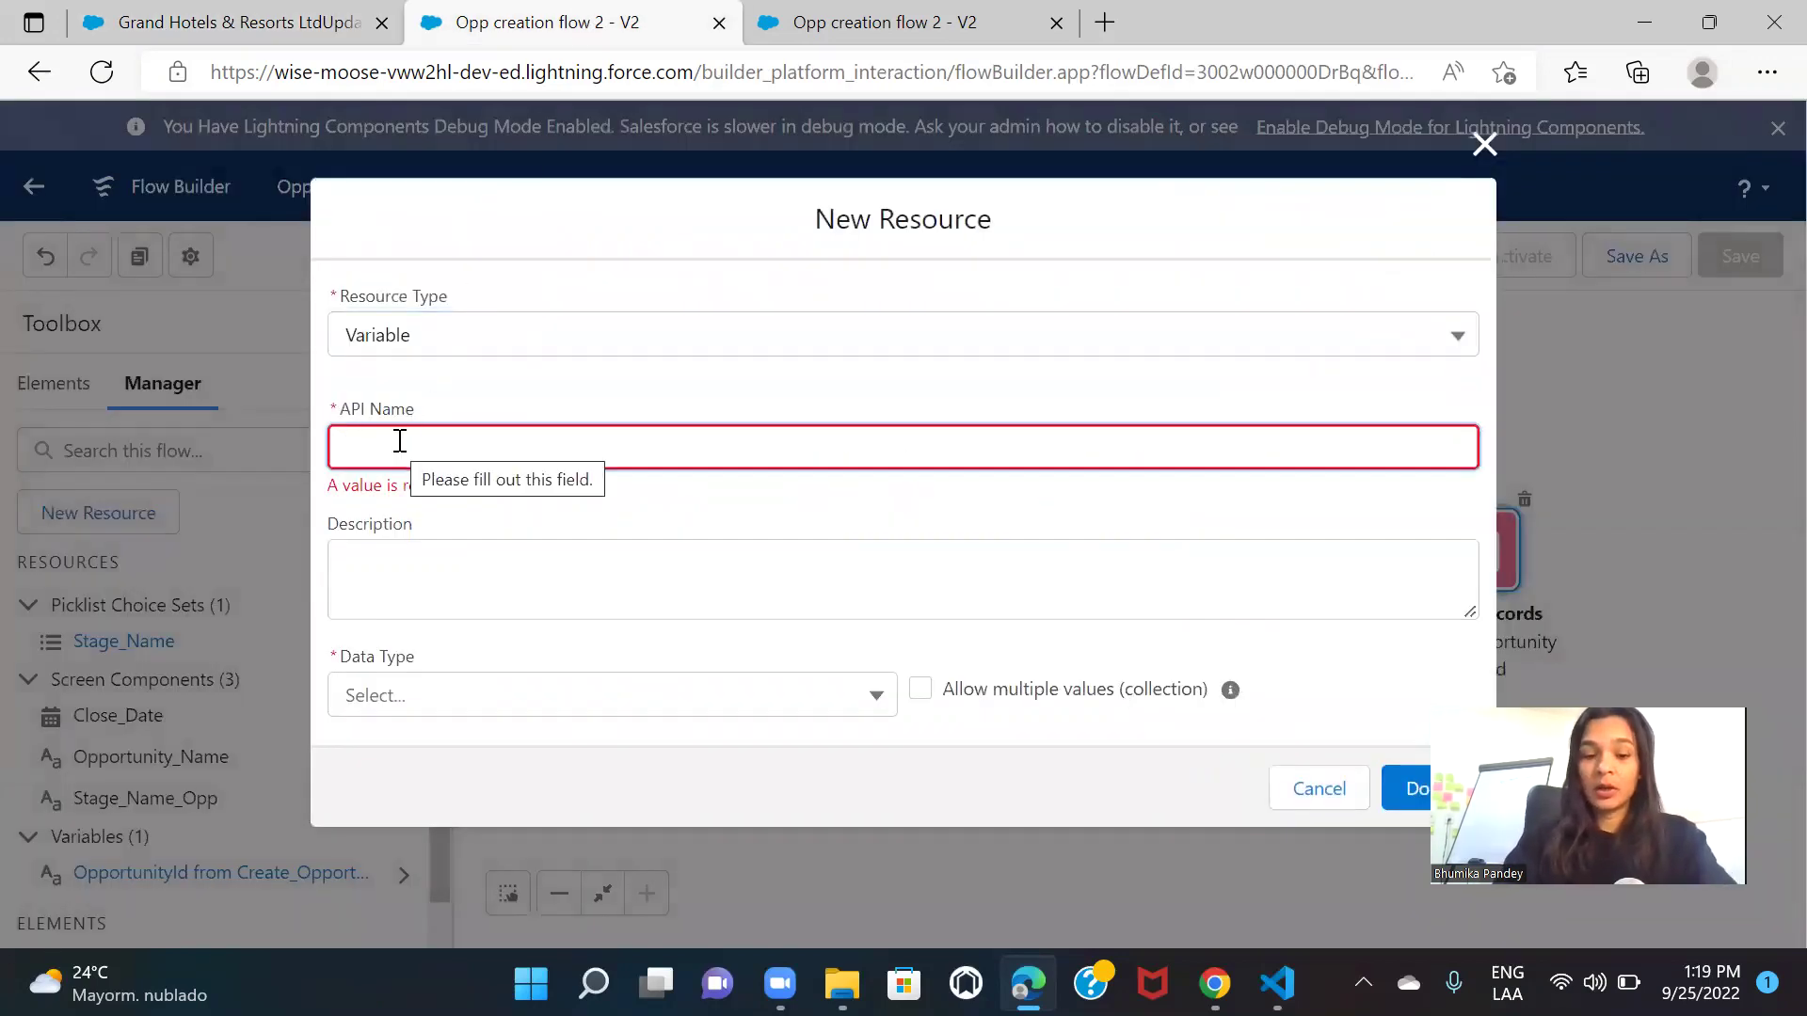
pyautogui.write('record')
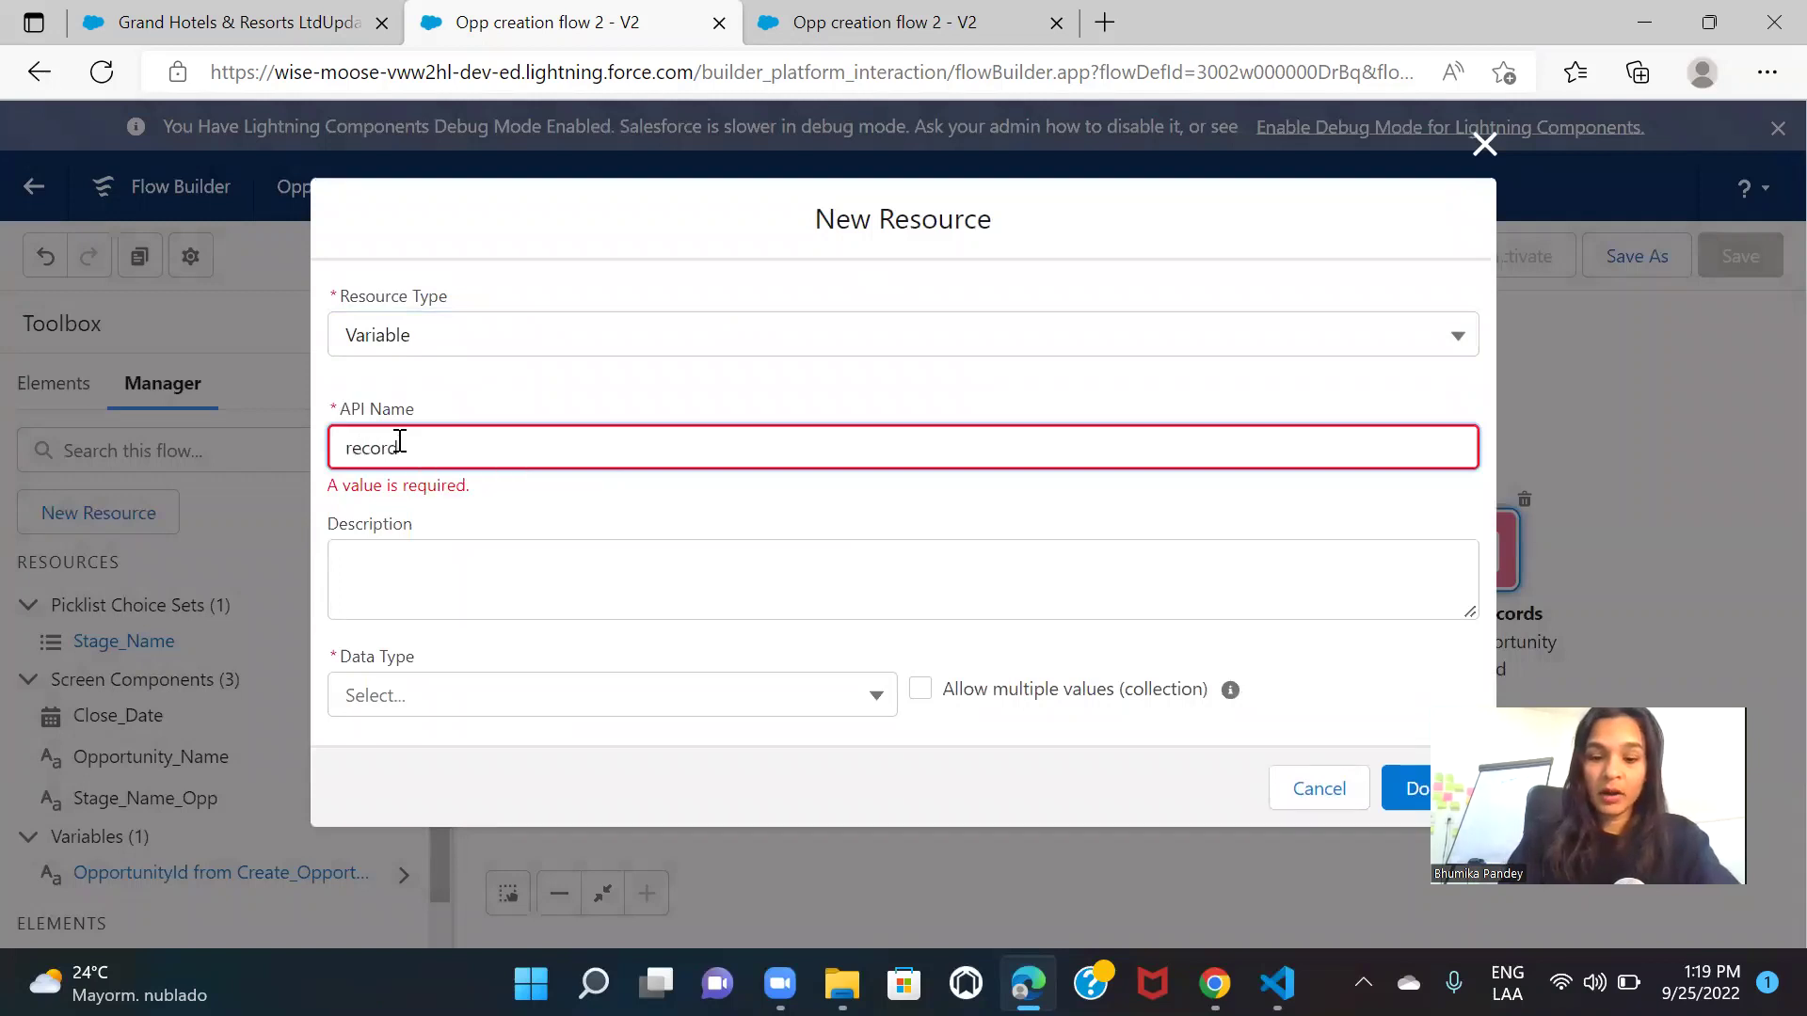
pyautogui.write('Id')
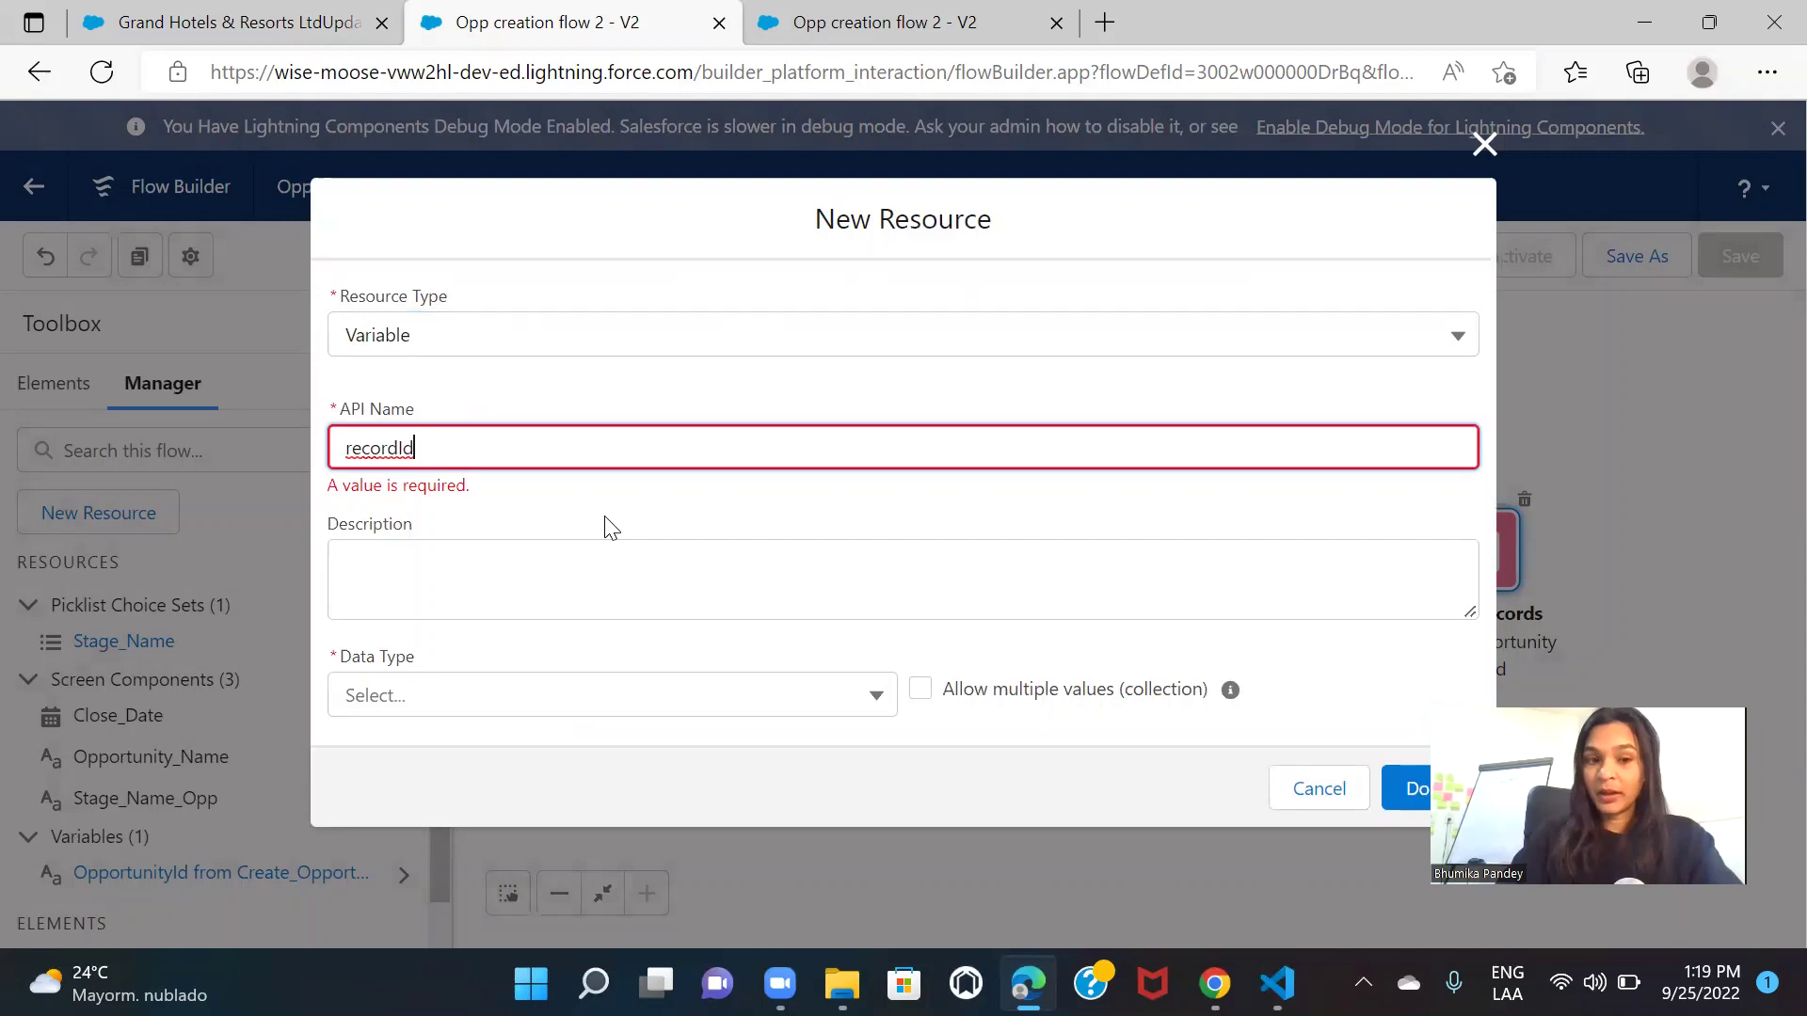
# Look at the account record page again, then return to the new variable and check its API name
pyautogui.click(209, 26)
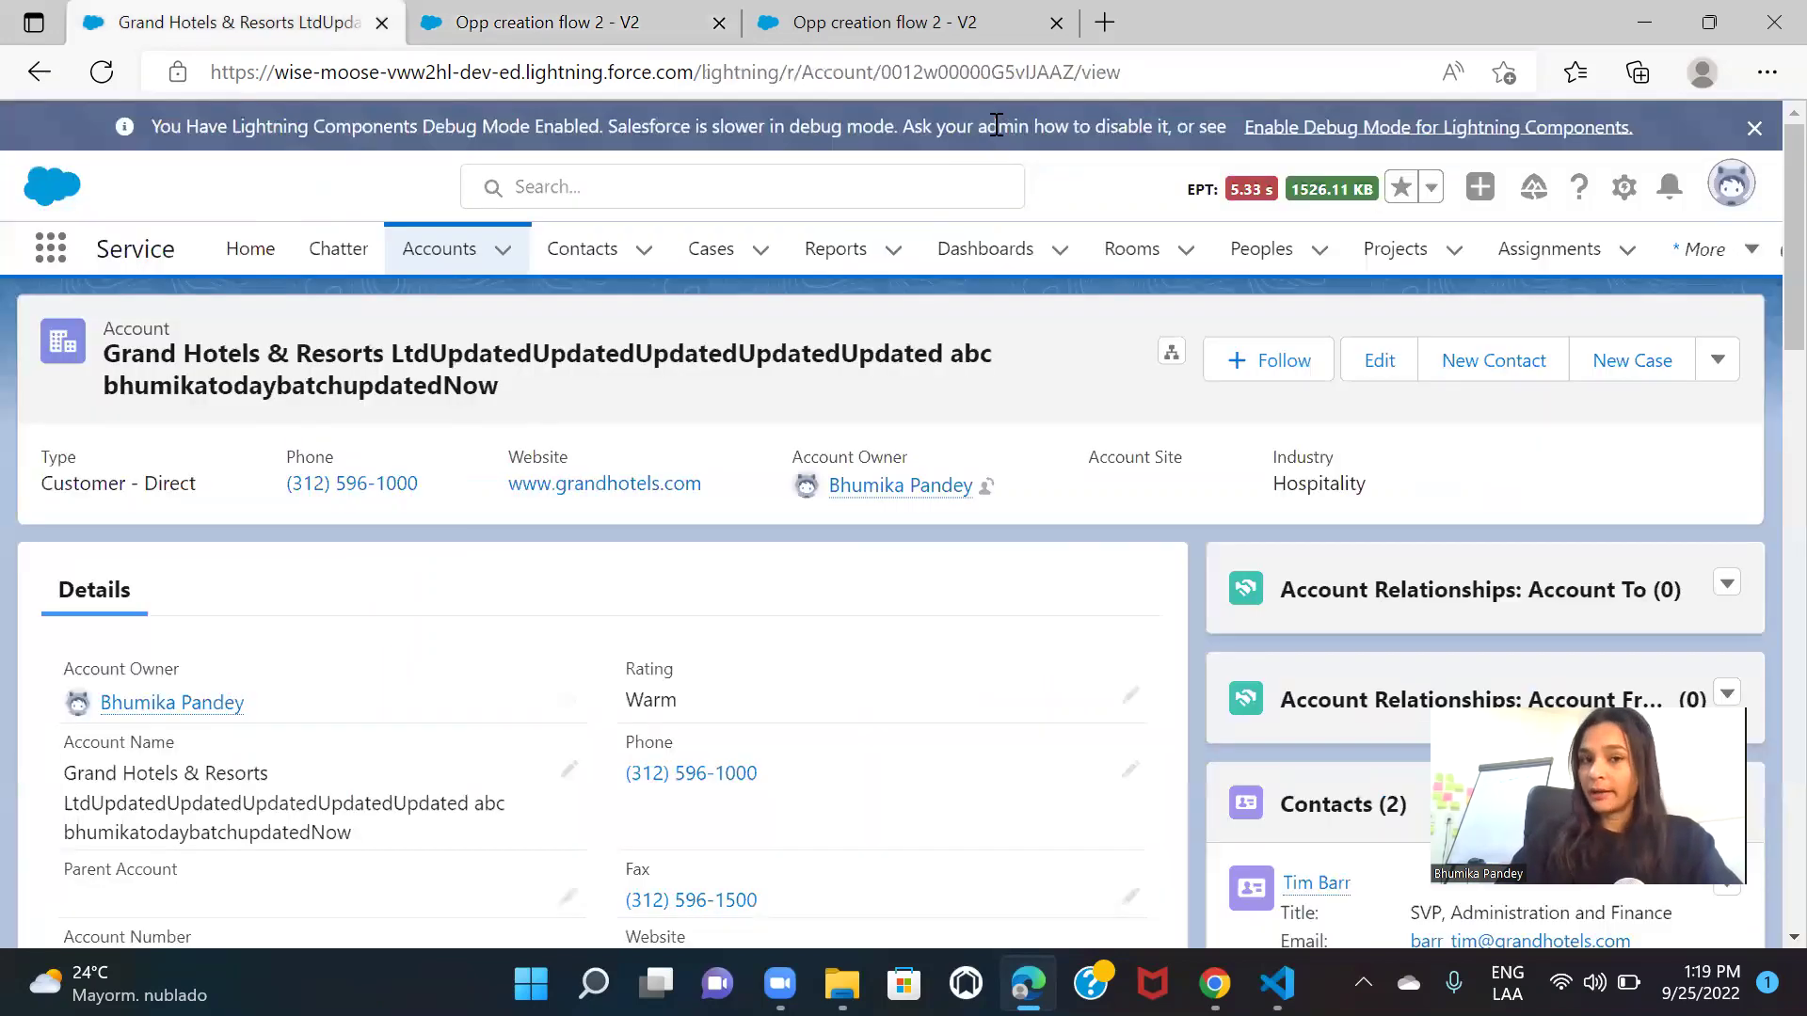
pyautogui.click(461, 28)
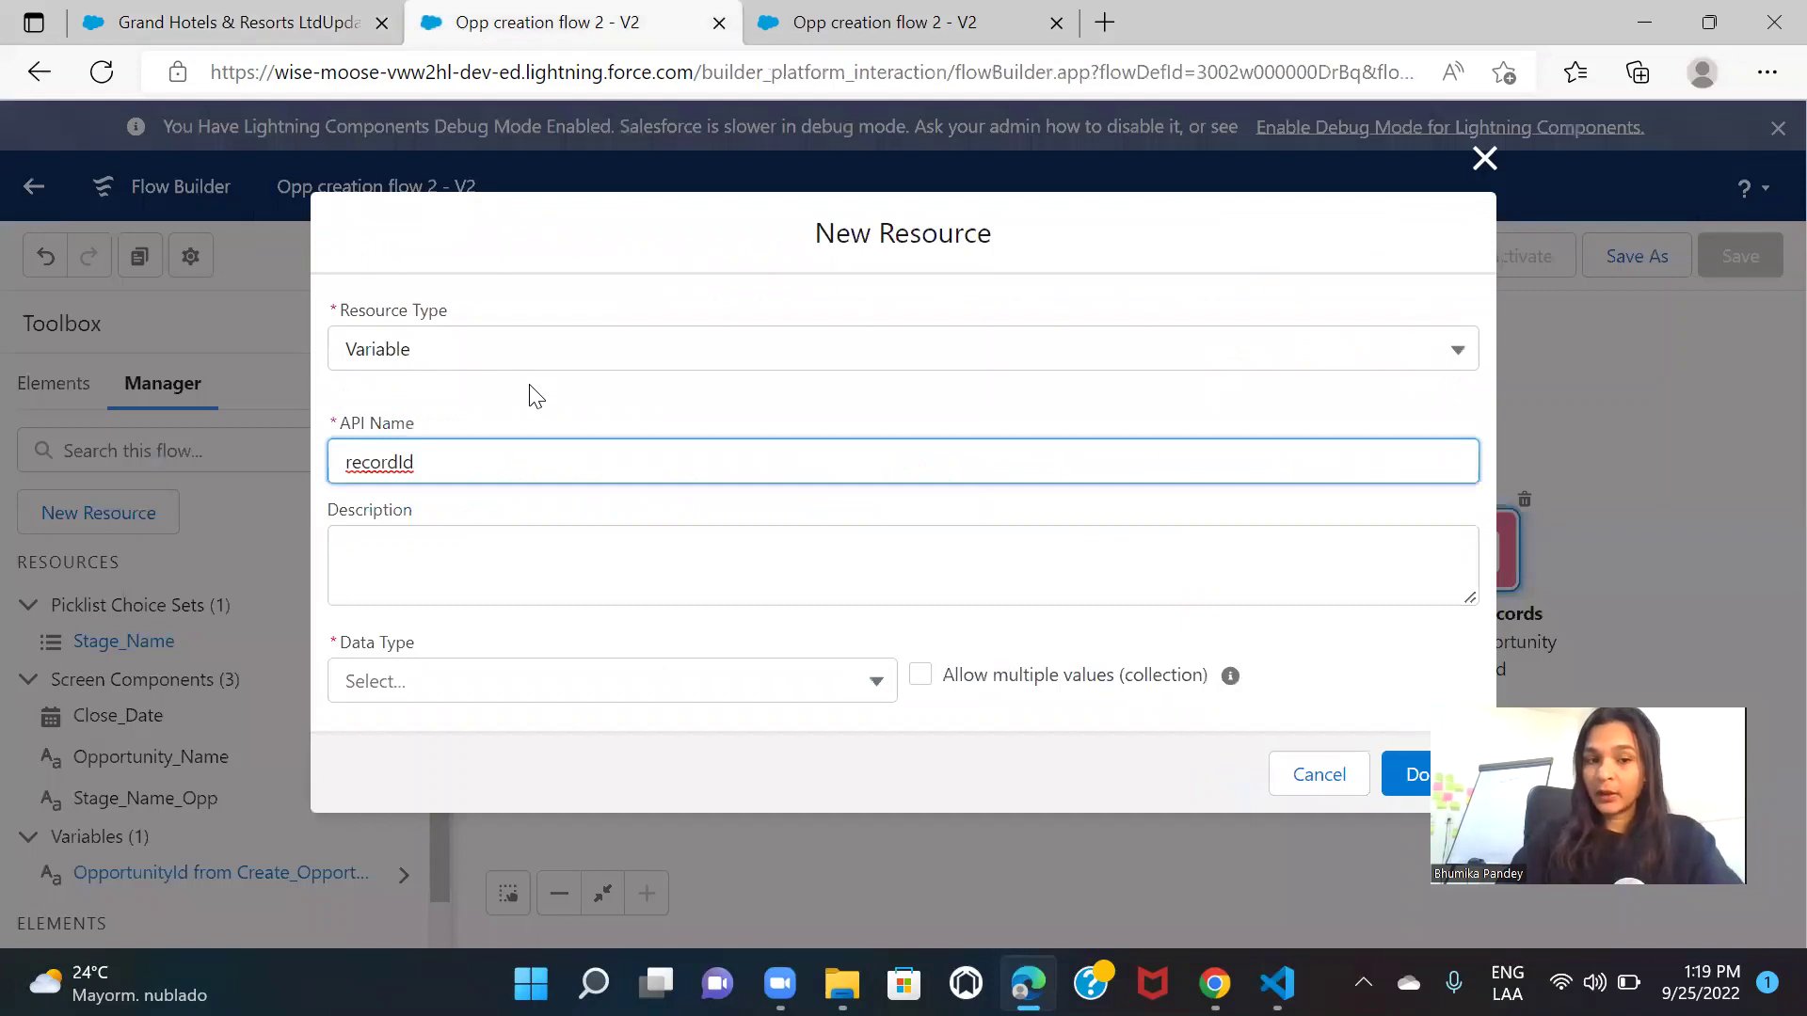
pyautogui.doubleClick(381, 463)
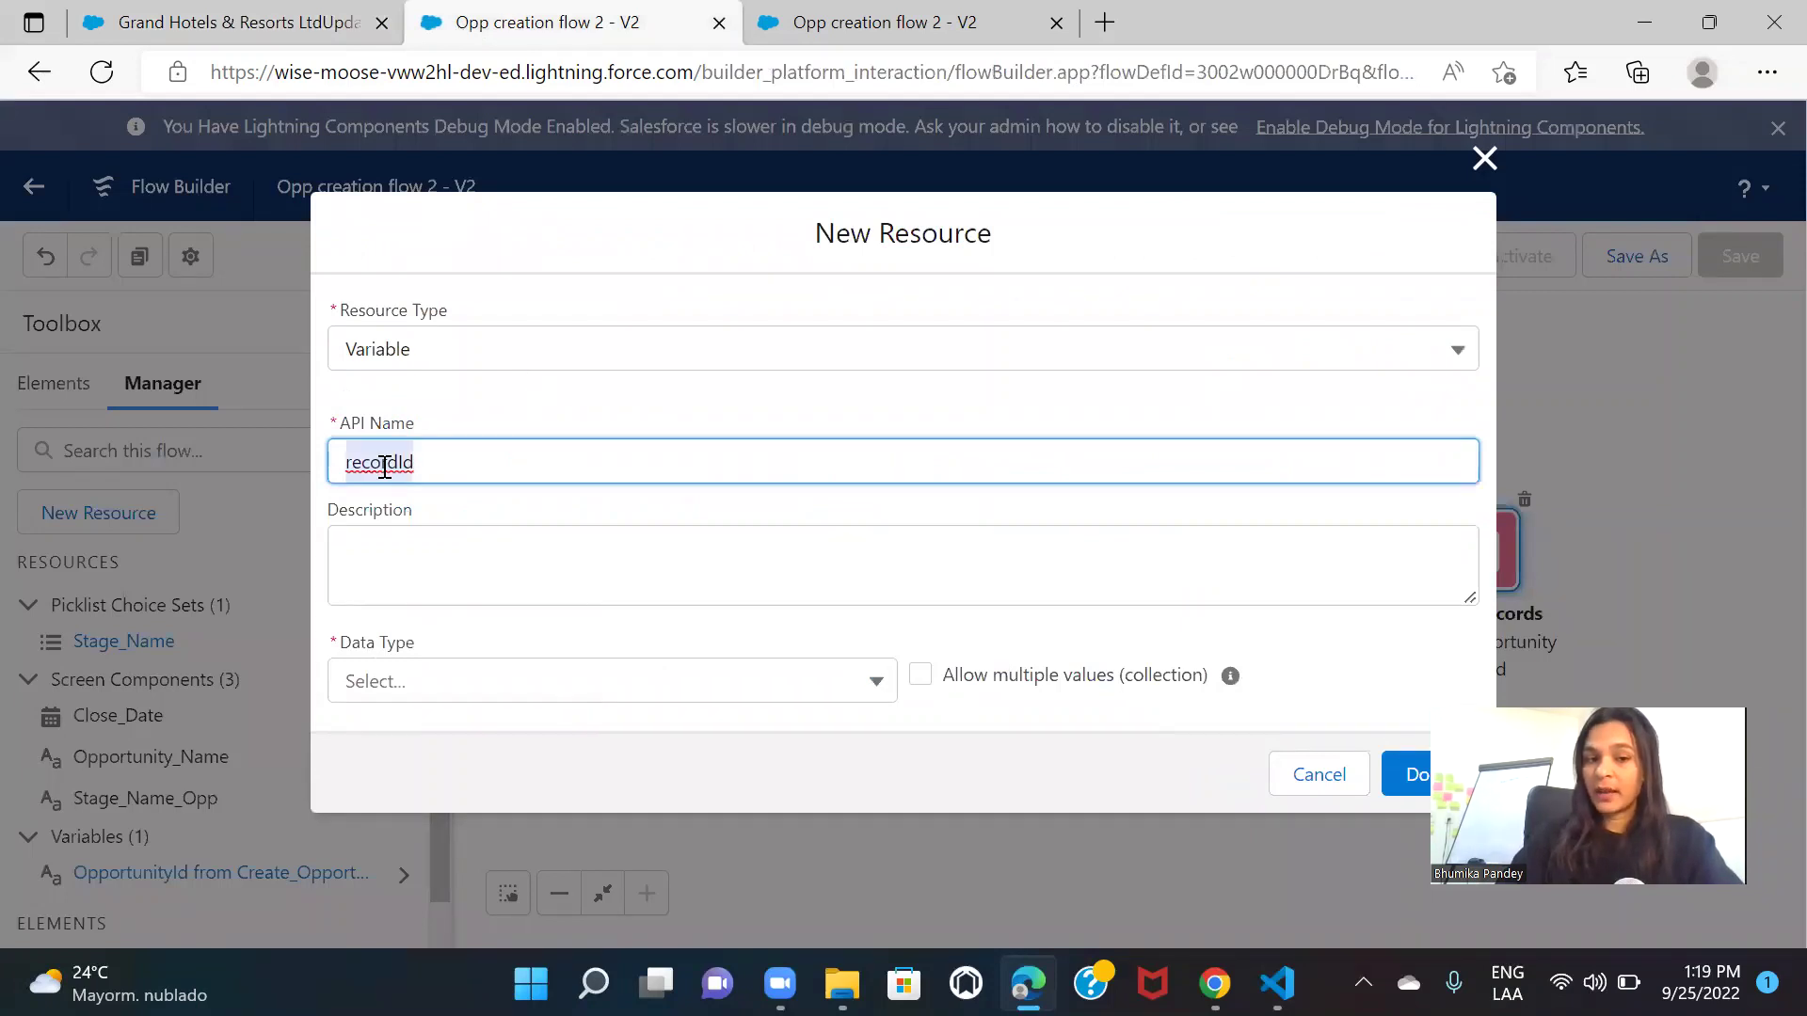
pyautogui.click(569, 467)
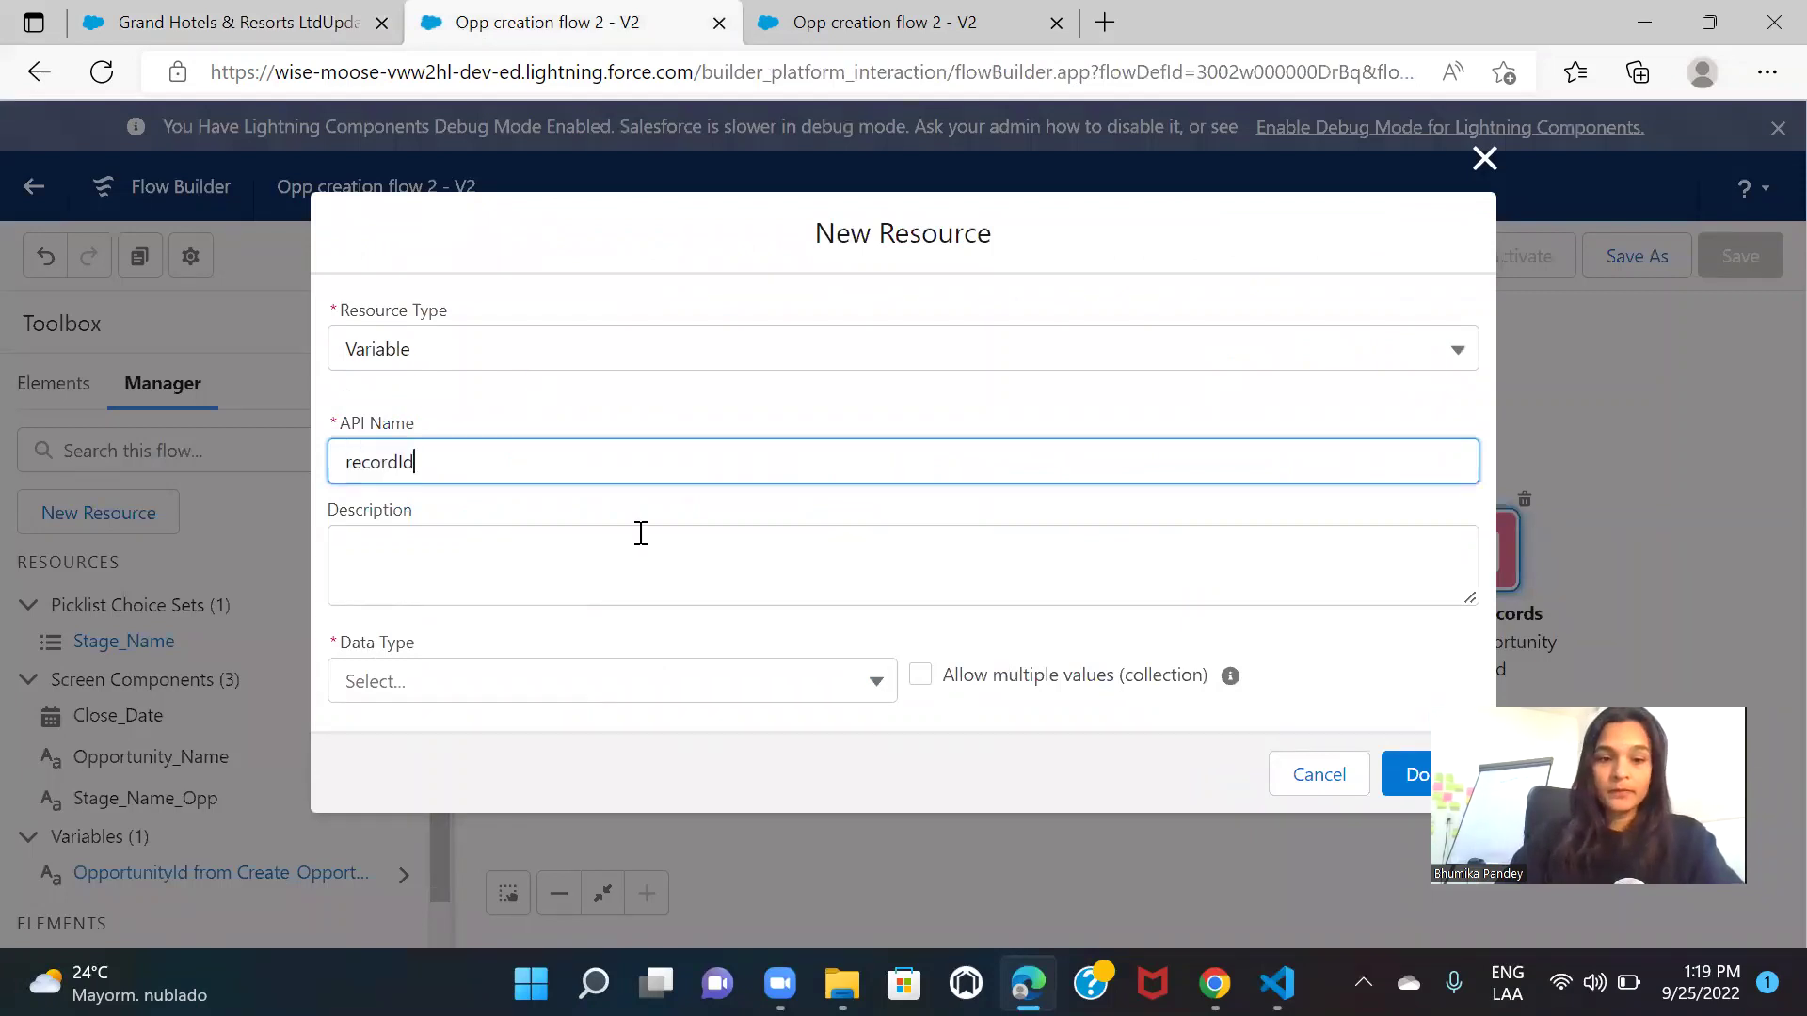
# Set the recordId variable's data type to Text, make it available for input, and finish creating it
pyautogui.click(475, 682)
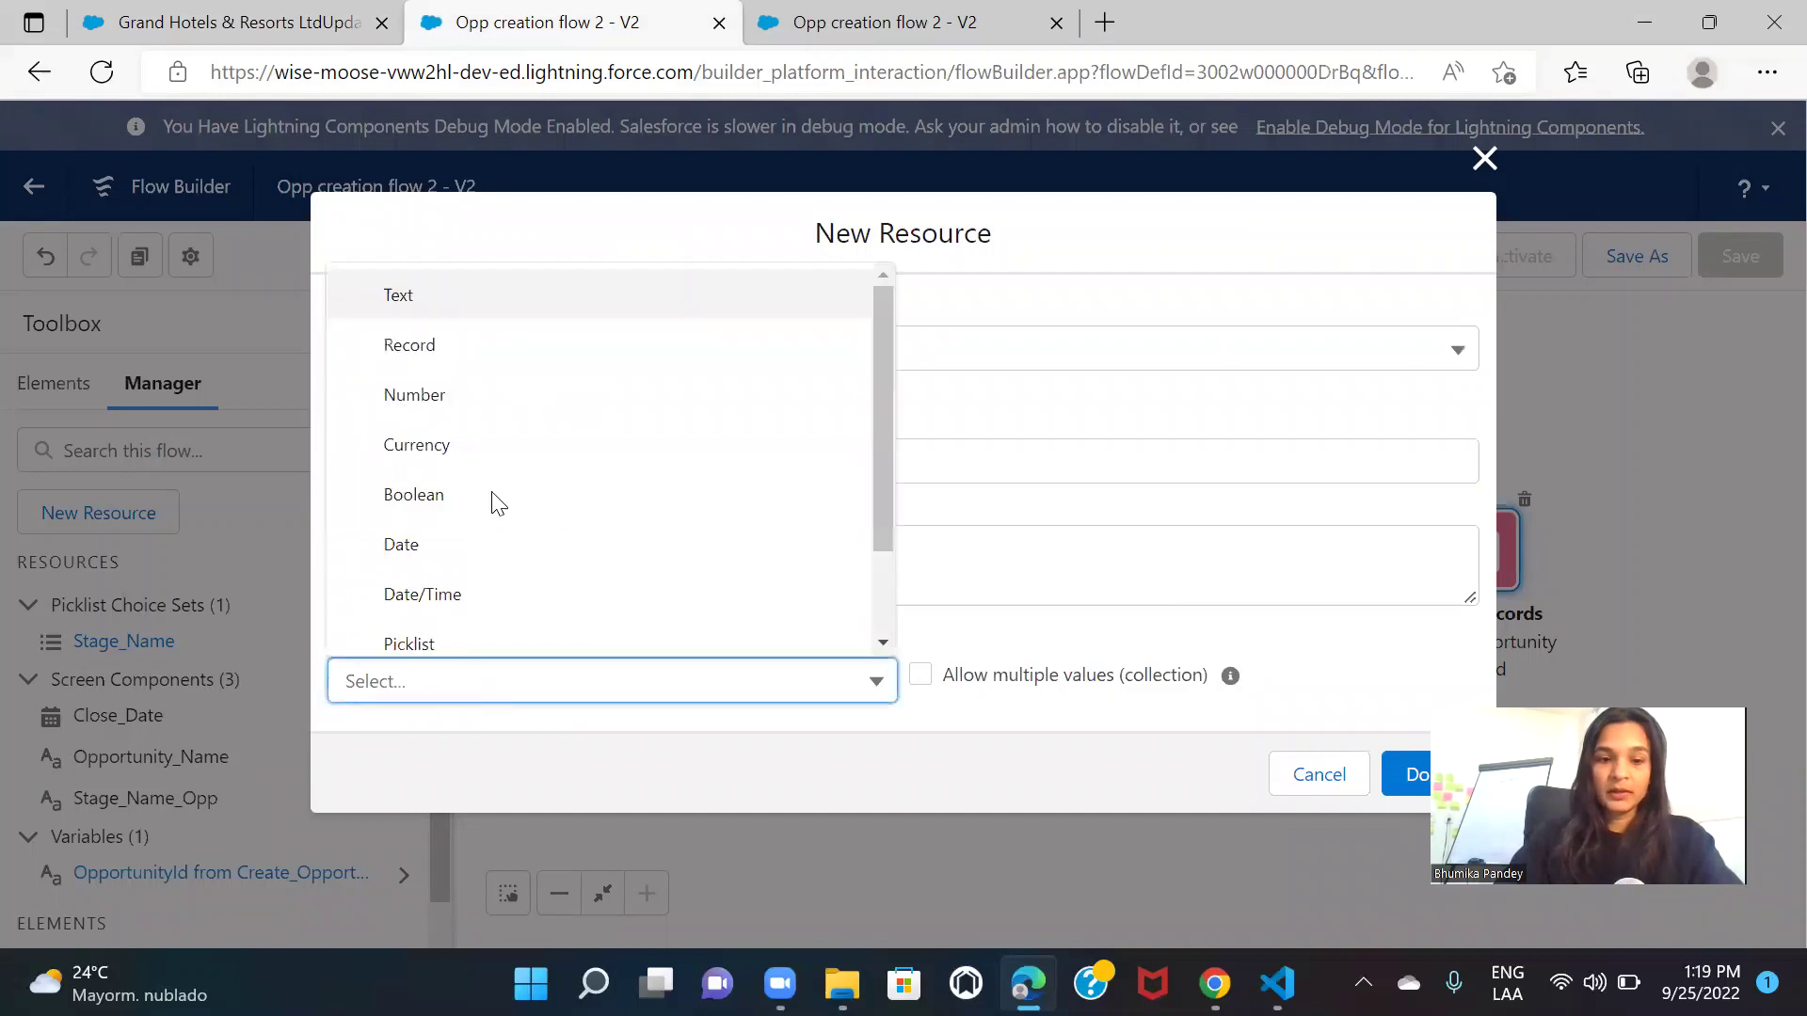
pyautogui.click(501, 307)
pyautogui.scroll(-2, 820, 632)
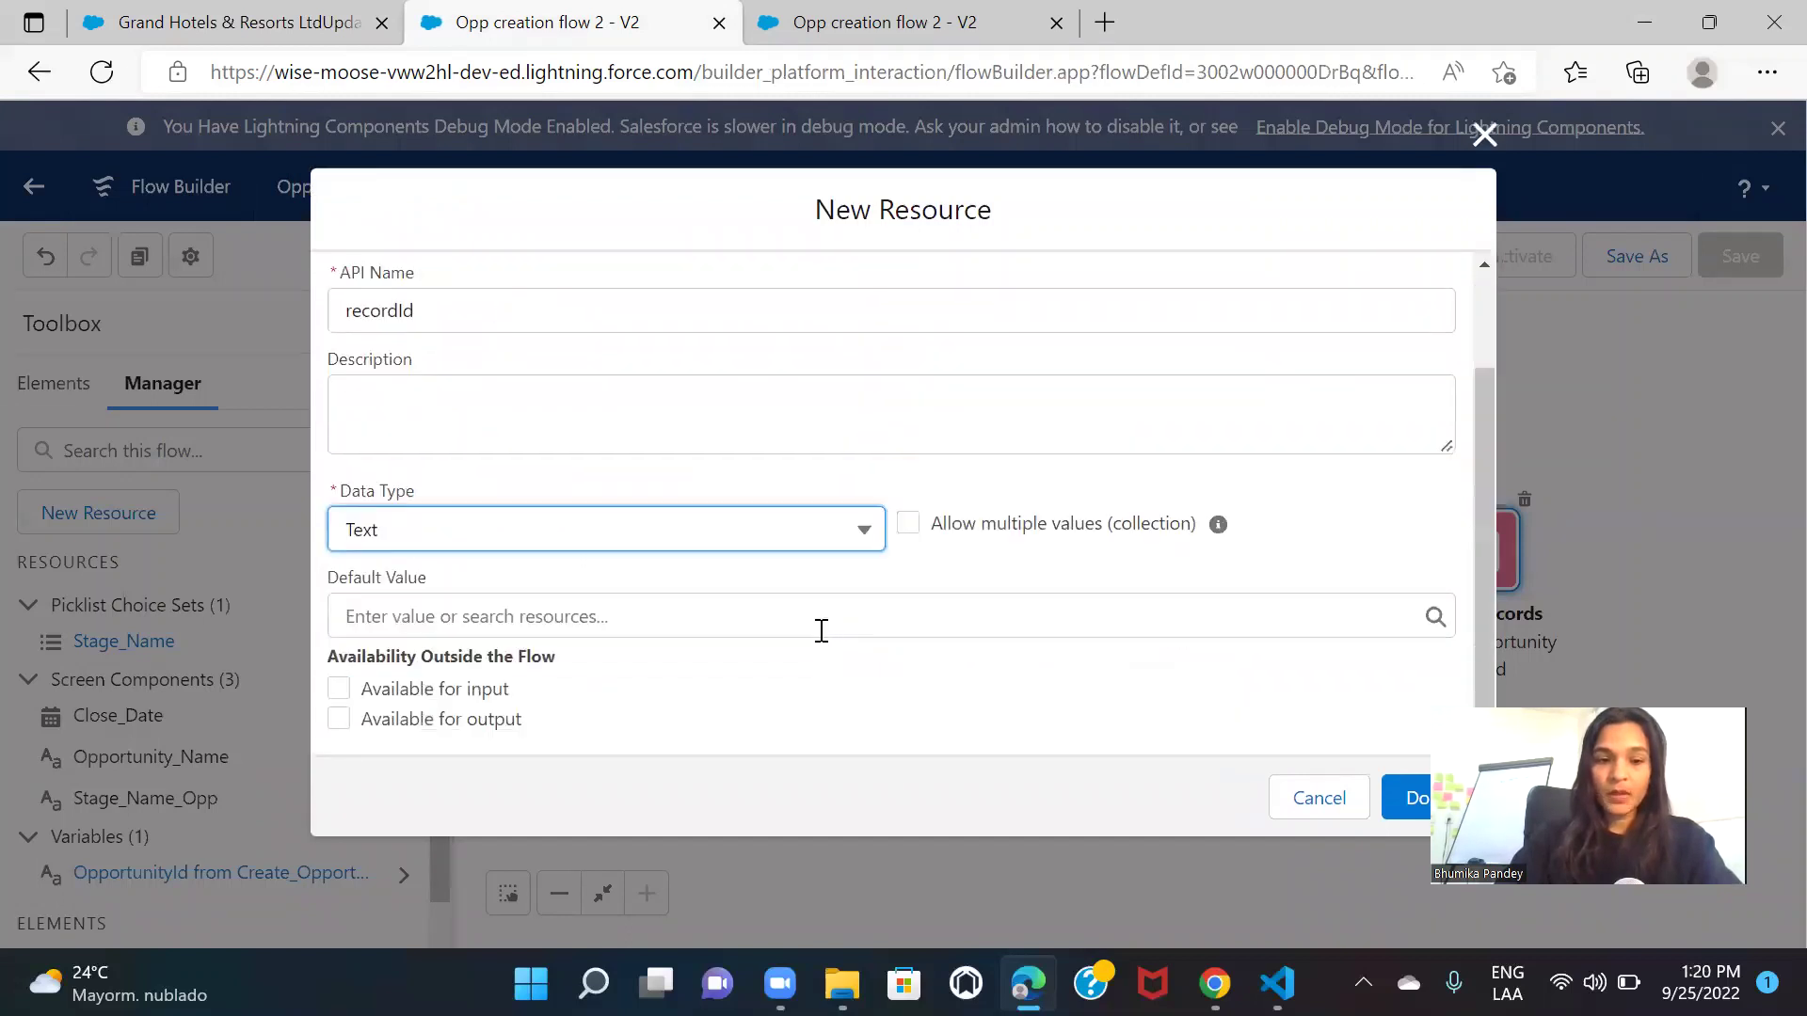
pyautogui.click(339, 688)
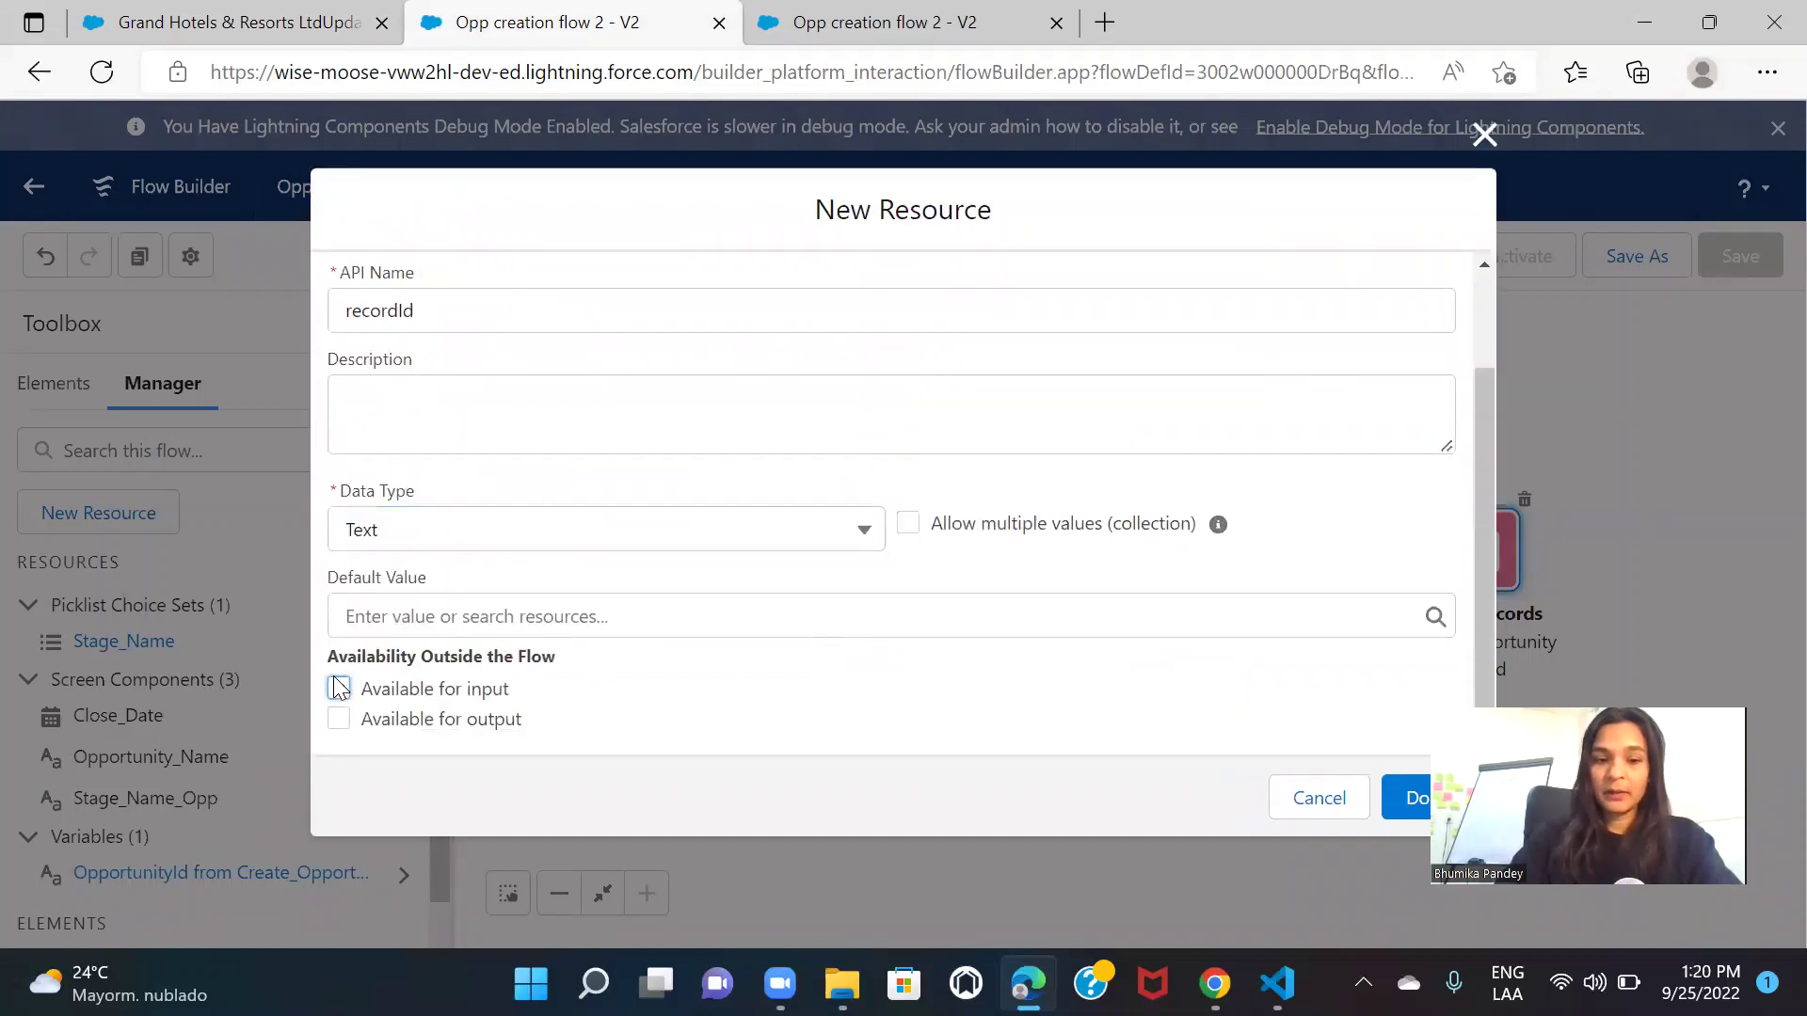
pyautogui.click(1409, 817)
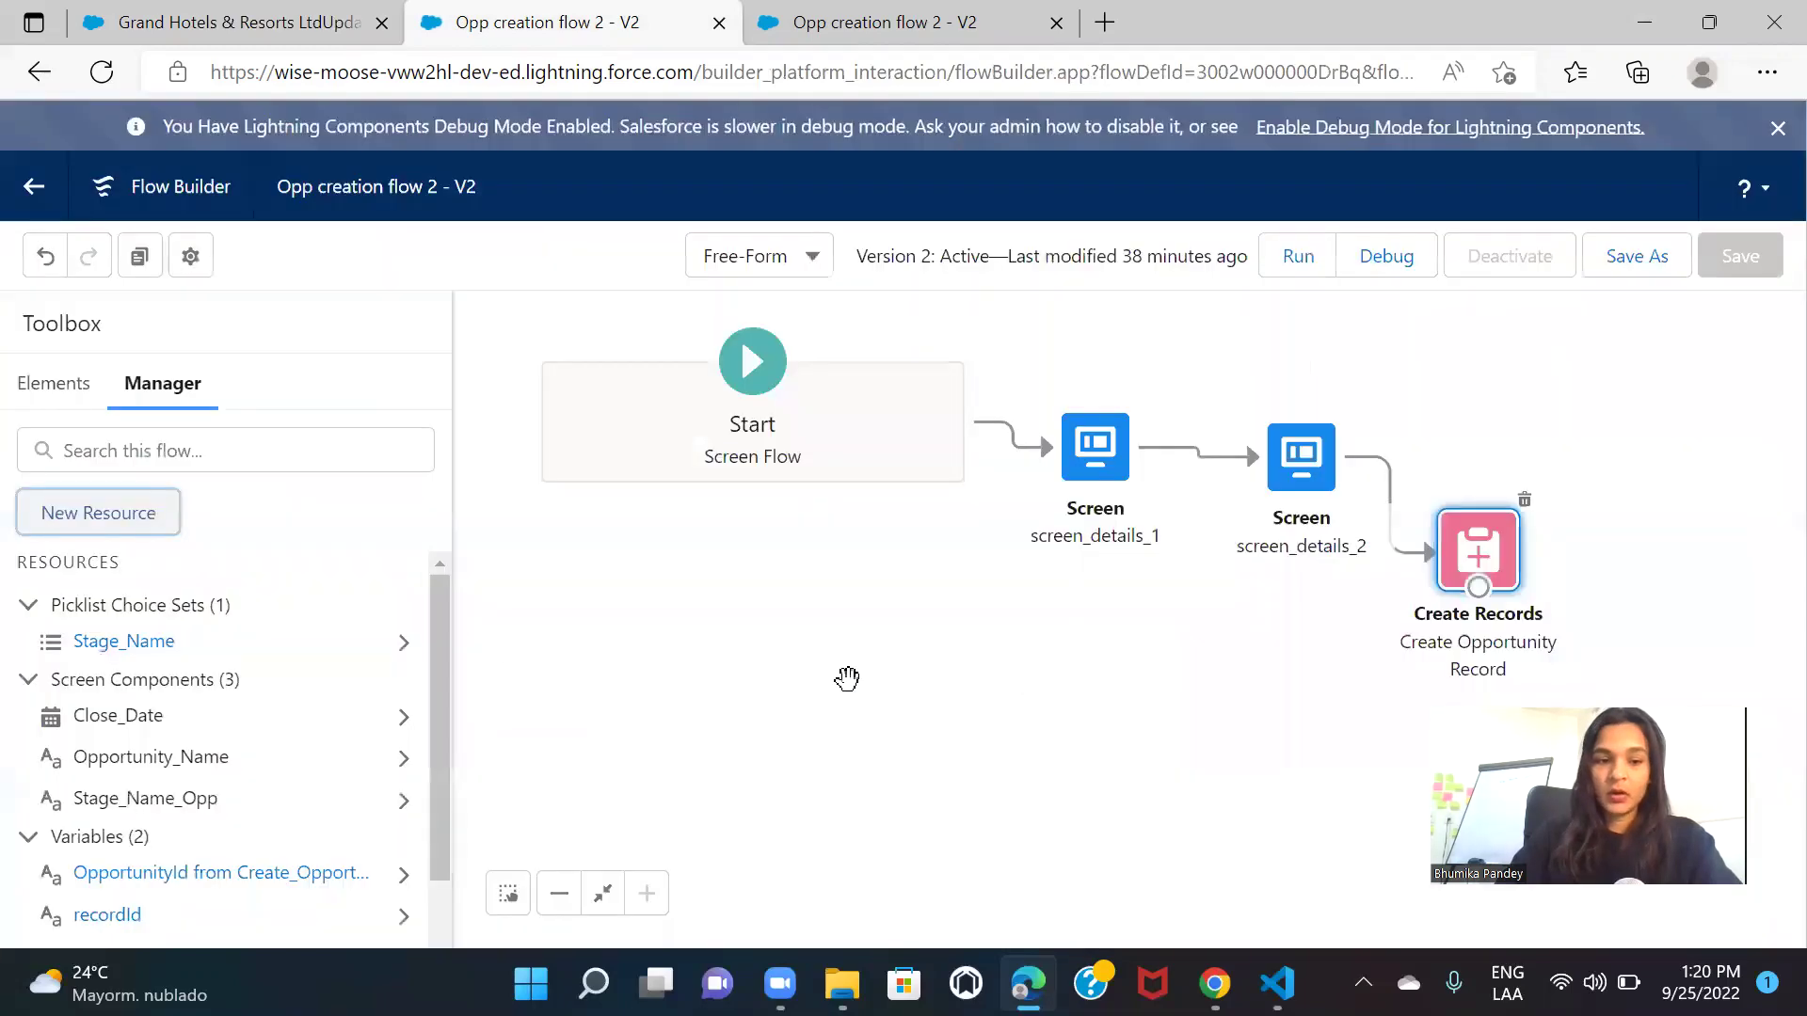
# Add an AccountId field to the opportunity field values in the Create Opportunity Record element
pyautogui.scroll(-2, 282, 724)
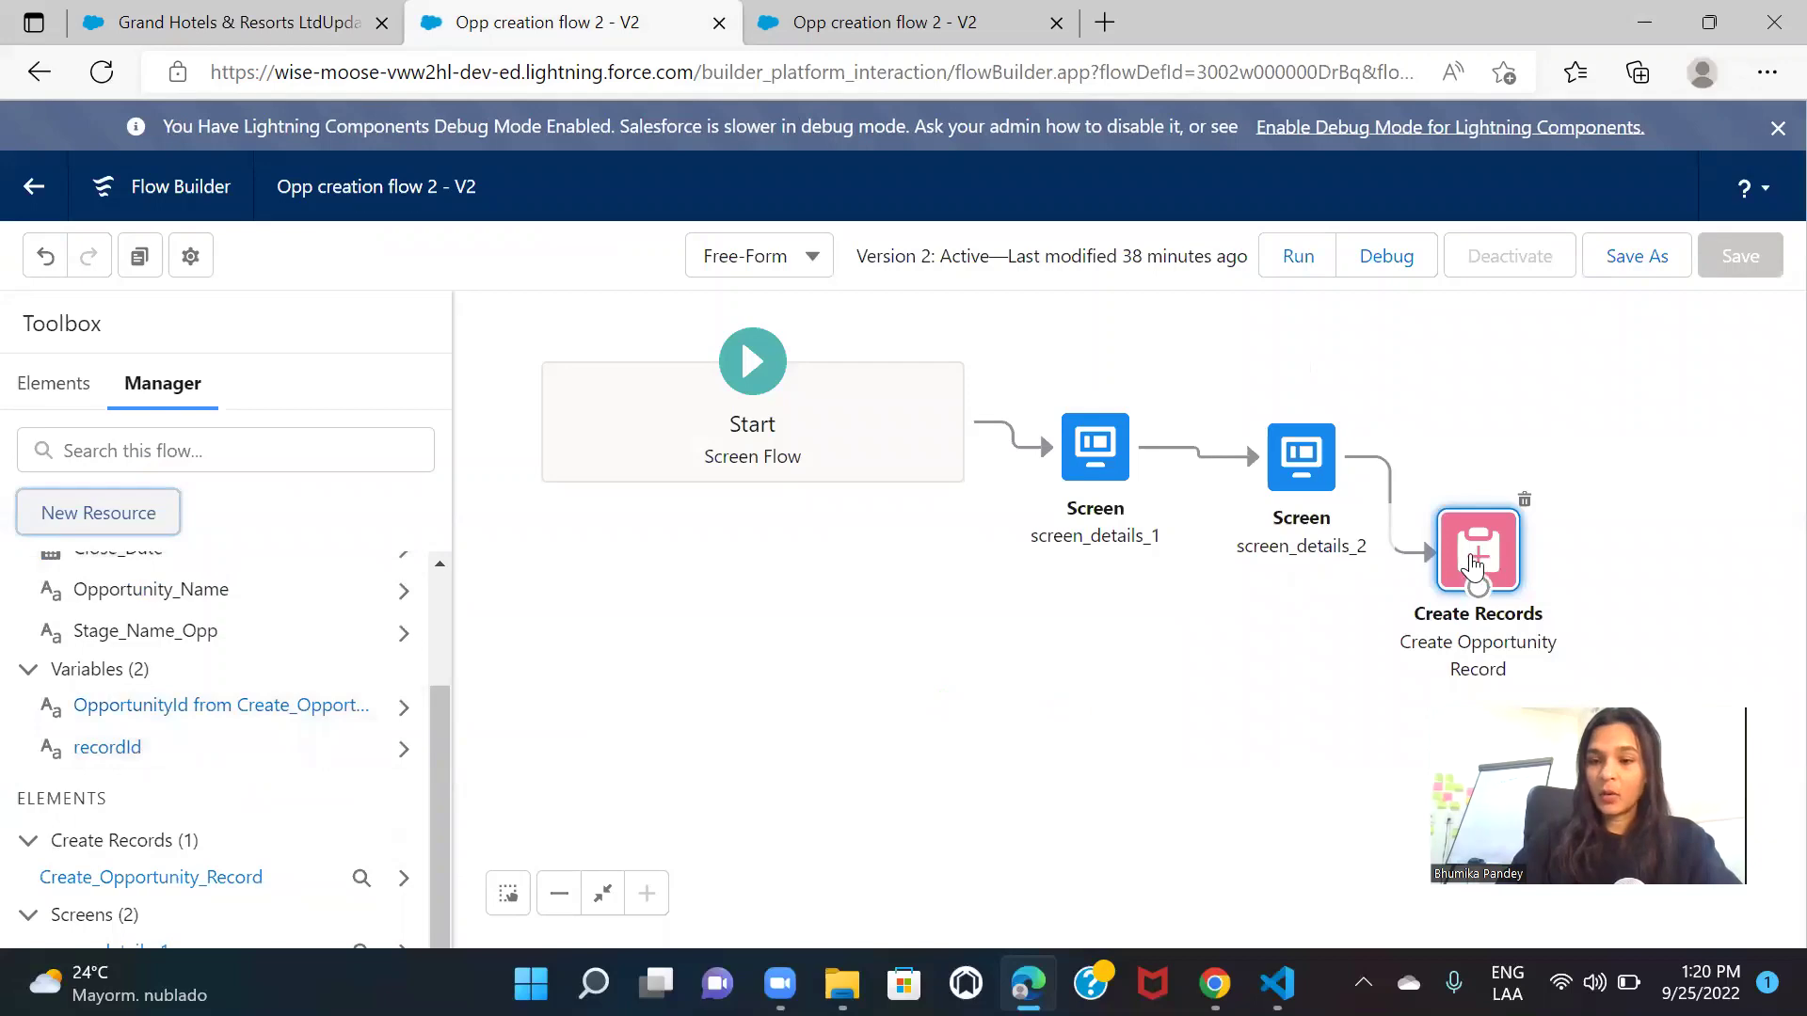
pyautogui.doubleClick(1473, 565)
pyautogui.scroll(-5, 1021, 522)
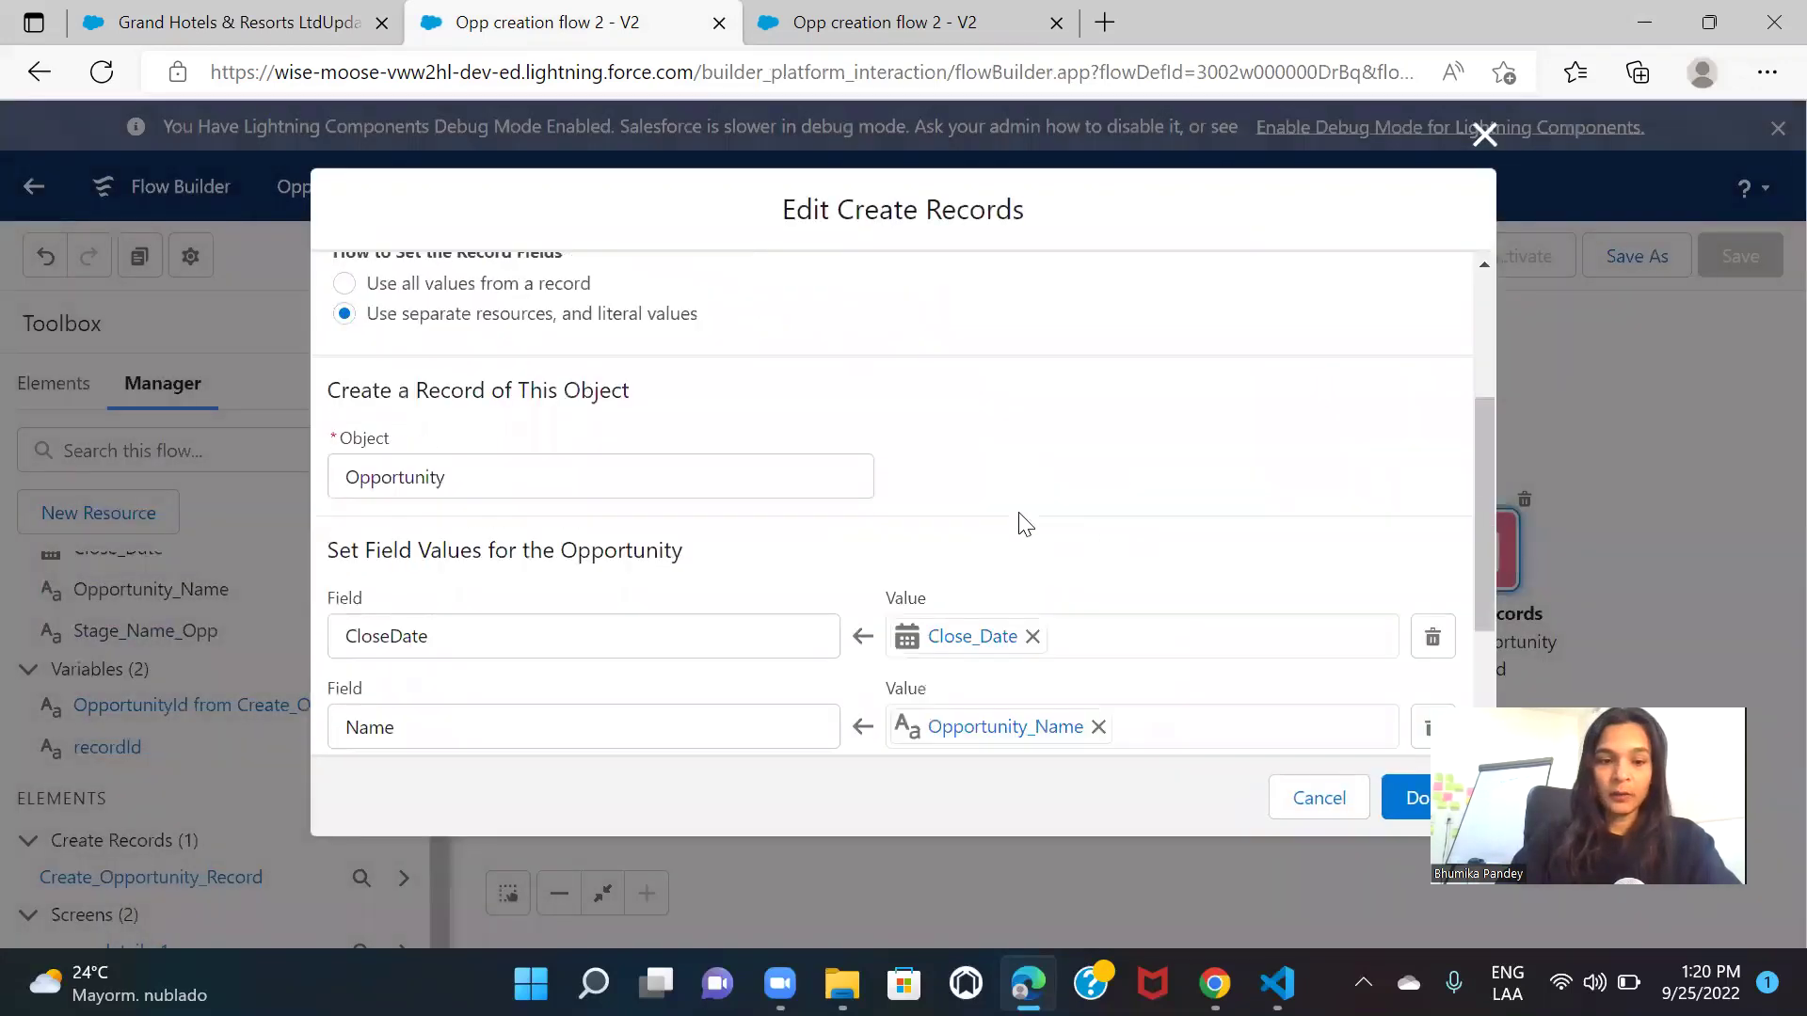
pyautogui.click(428, 682)
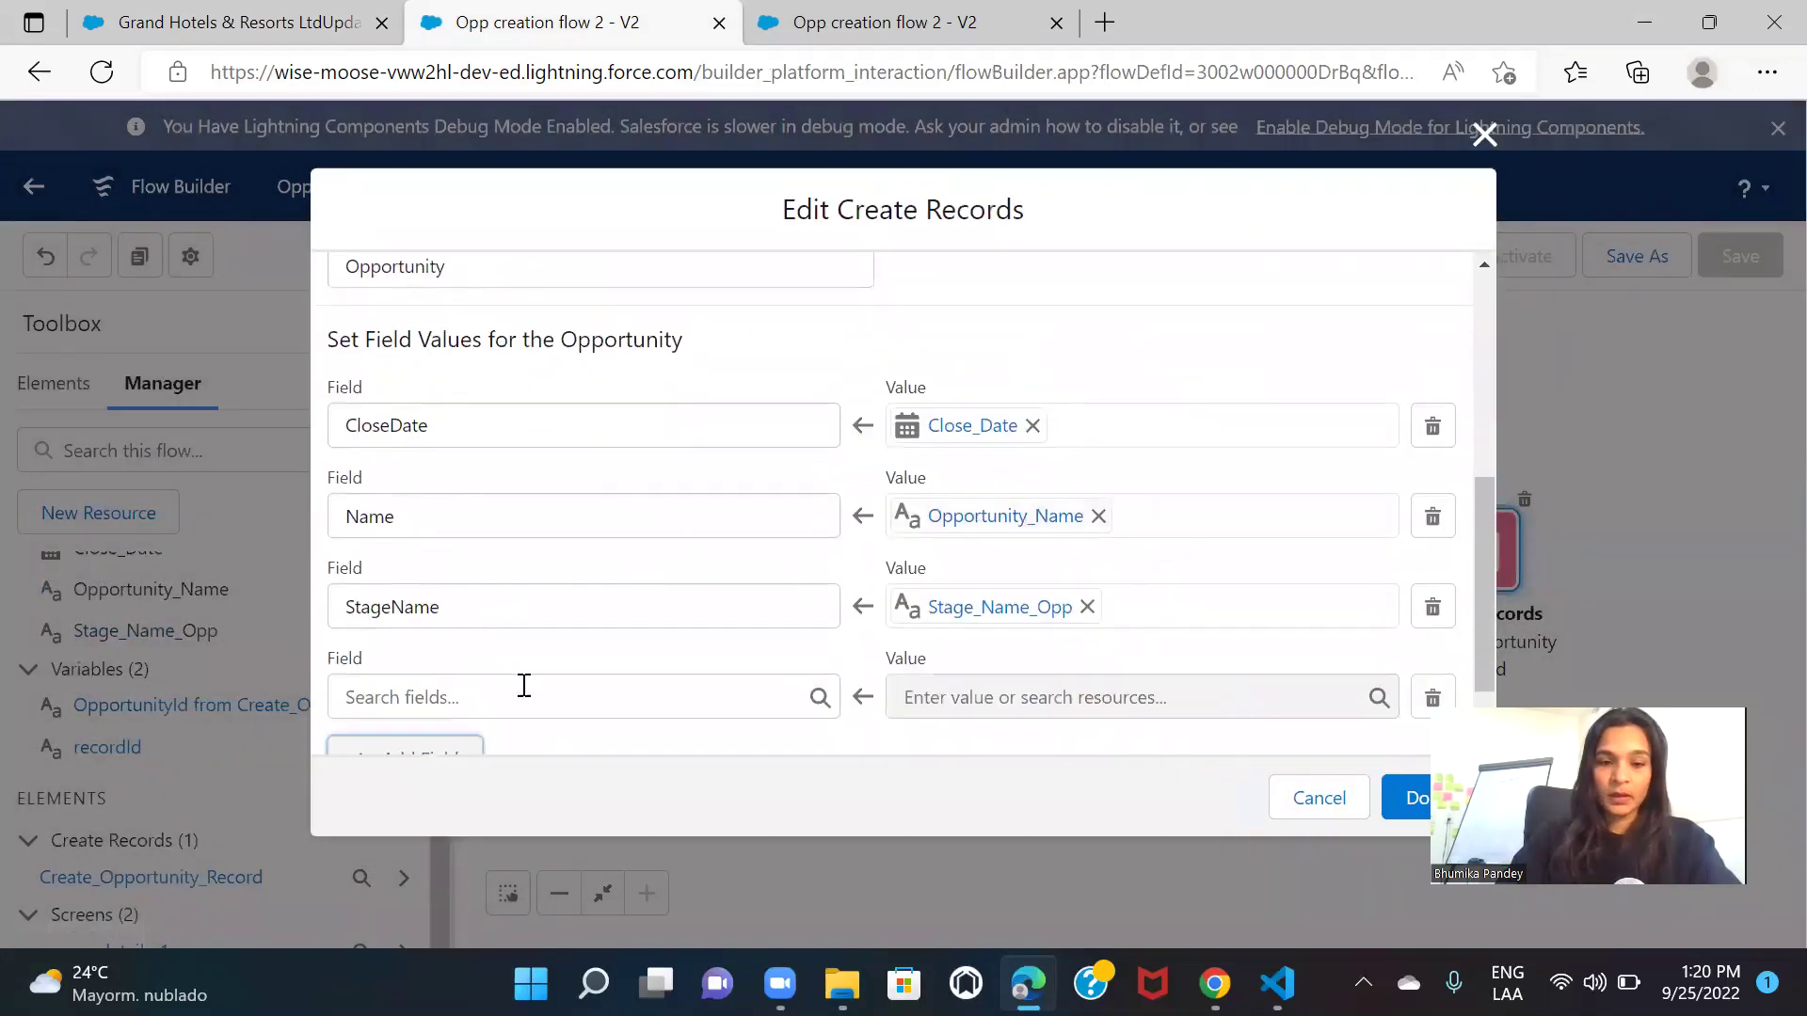
pyautogui.click(532, 691)
pyautogui.write('accou')
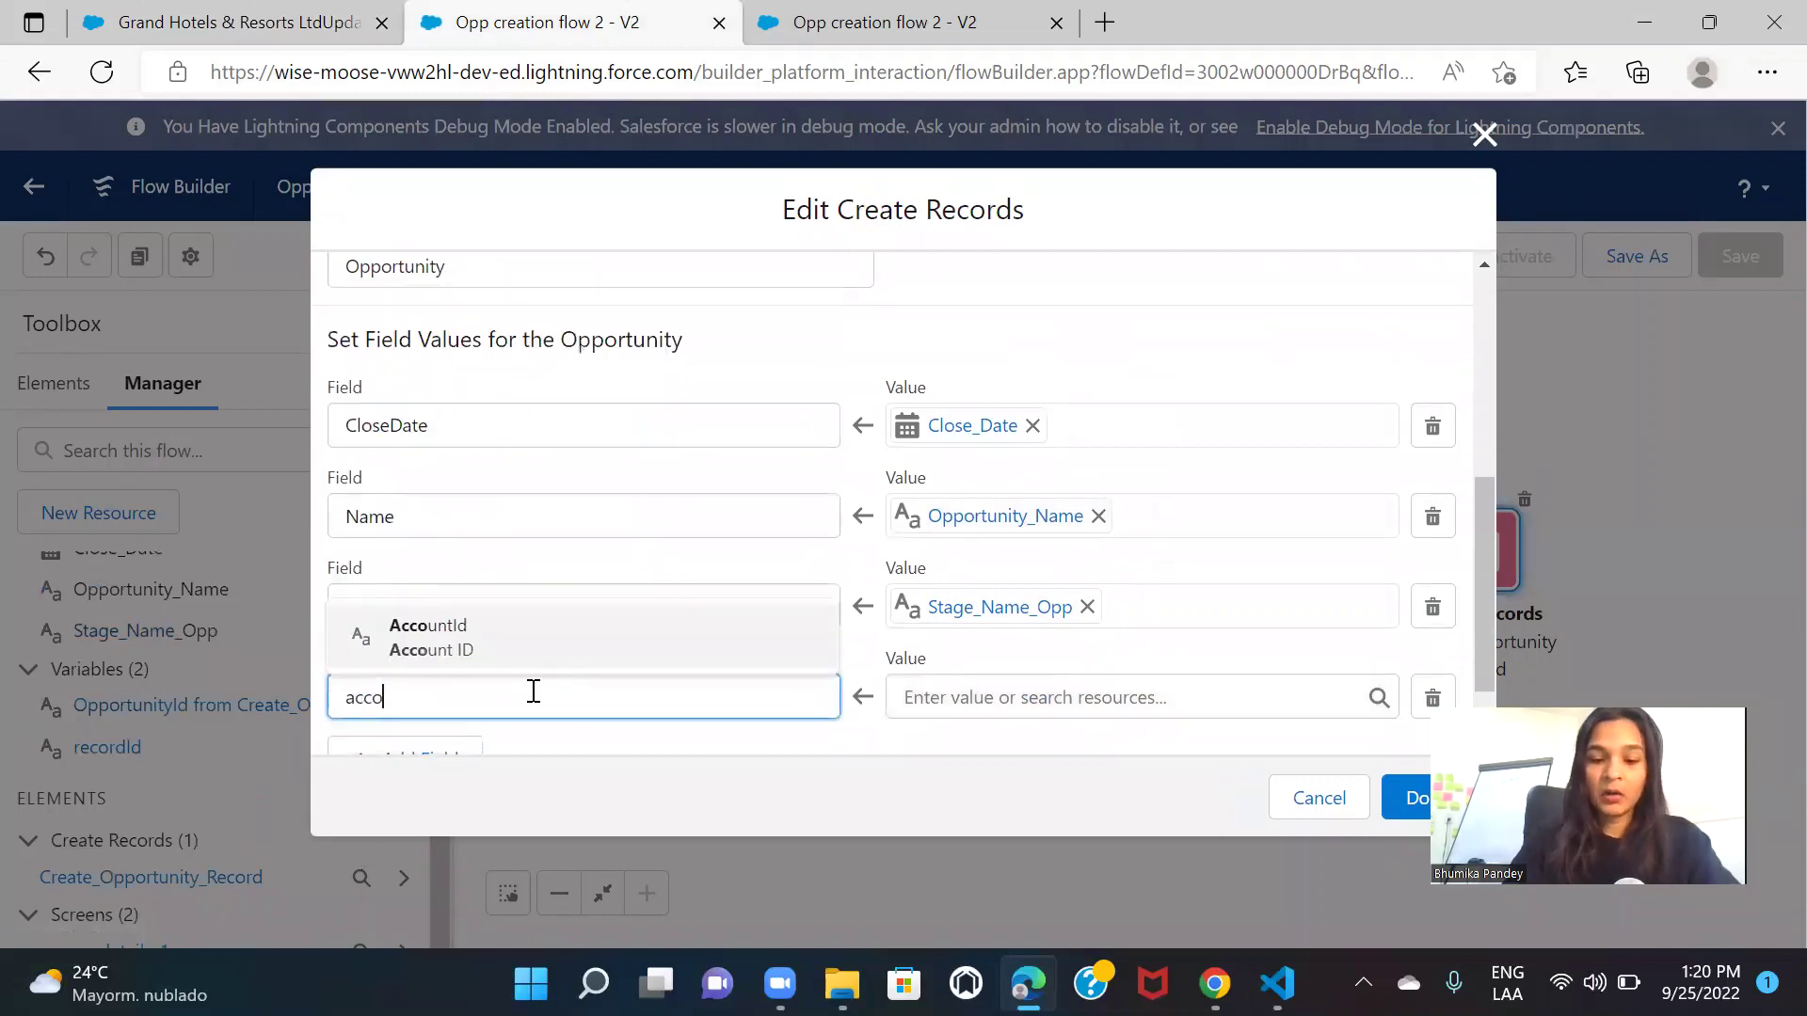
pyautogui.click(488, 638)
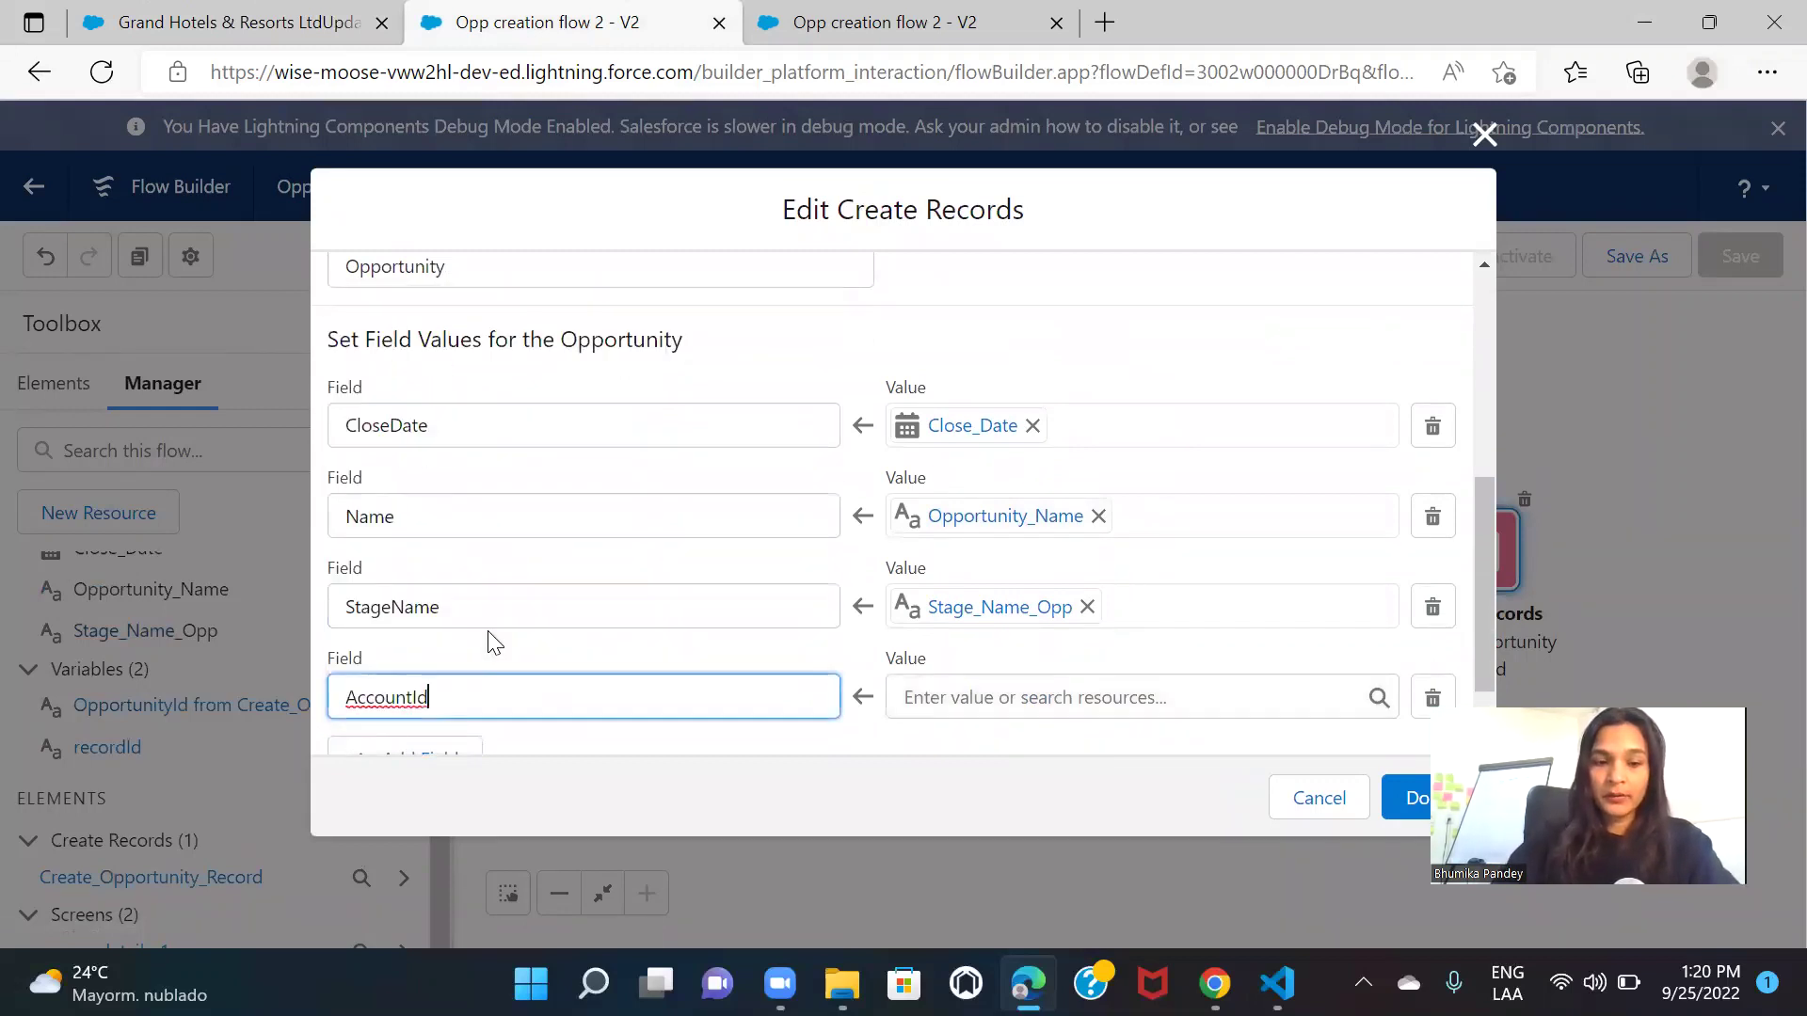
# Assign the recordId variable as the AccountId value and confirm the Create Records element
pyautogui.scroll(-1, 744, 740)
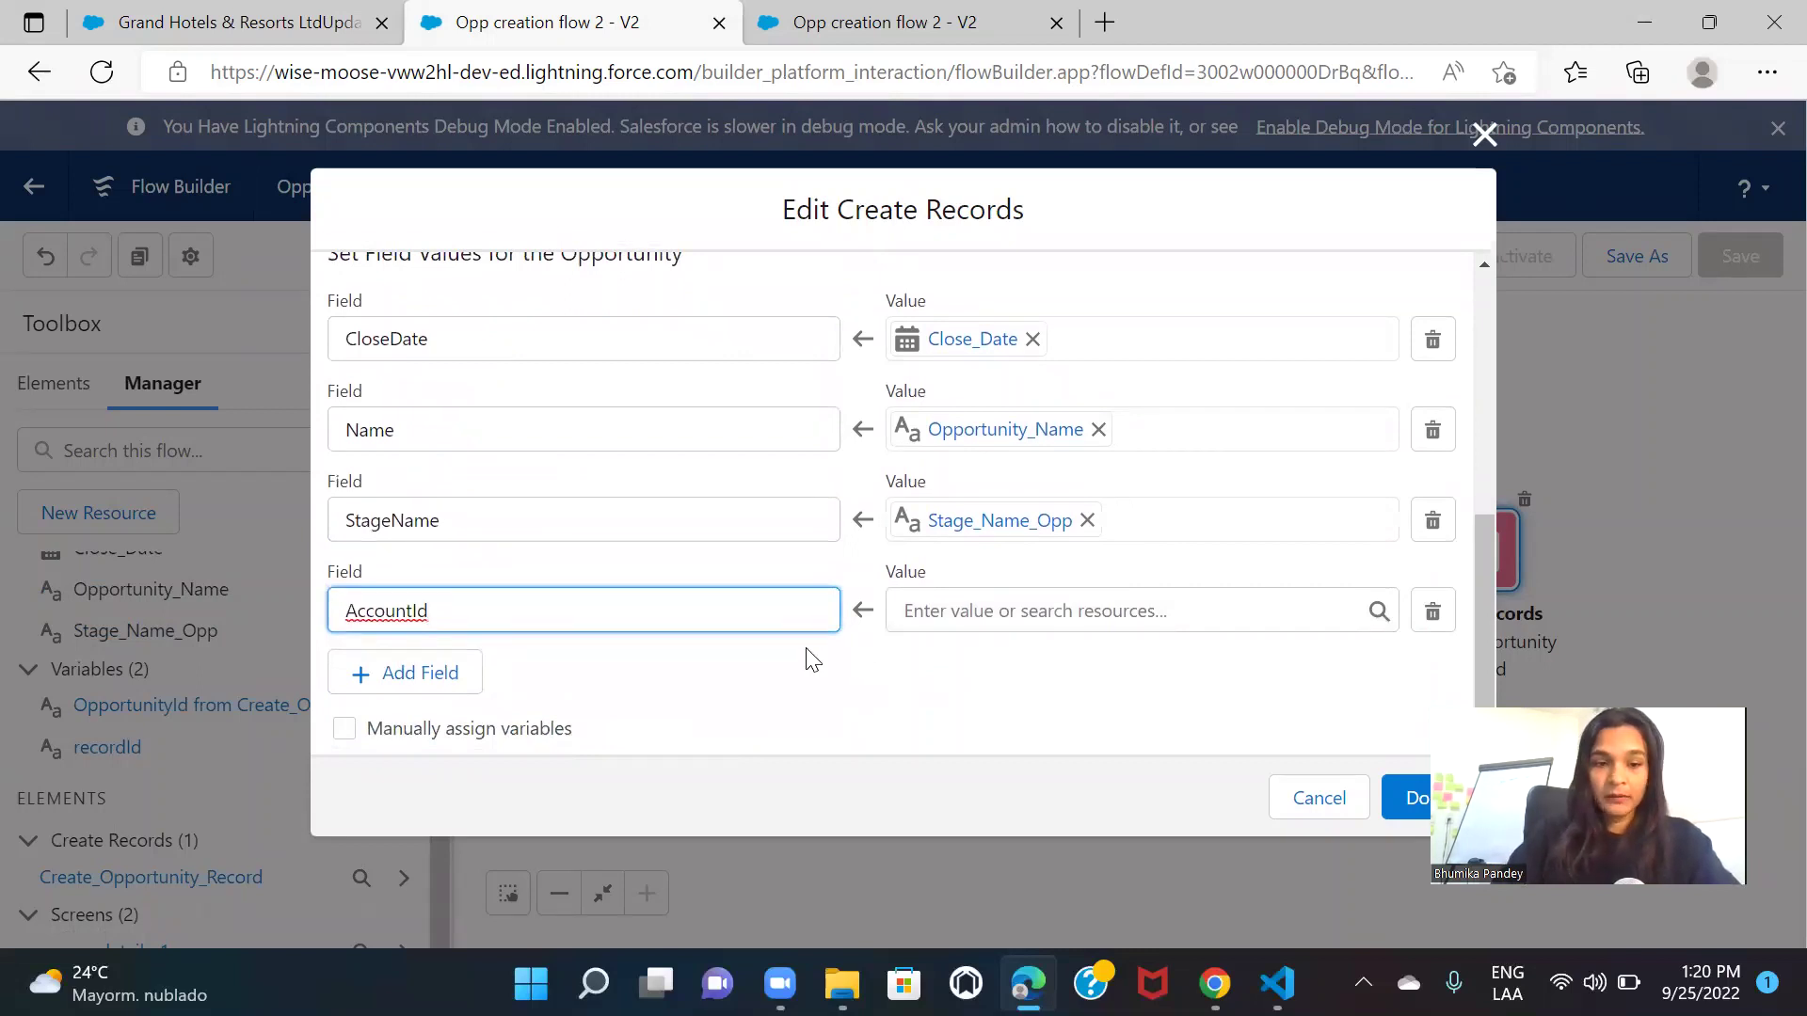
pyautogui.click(1024, 621)
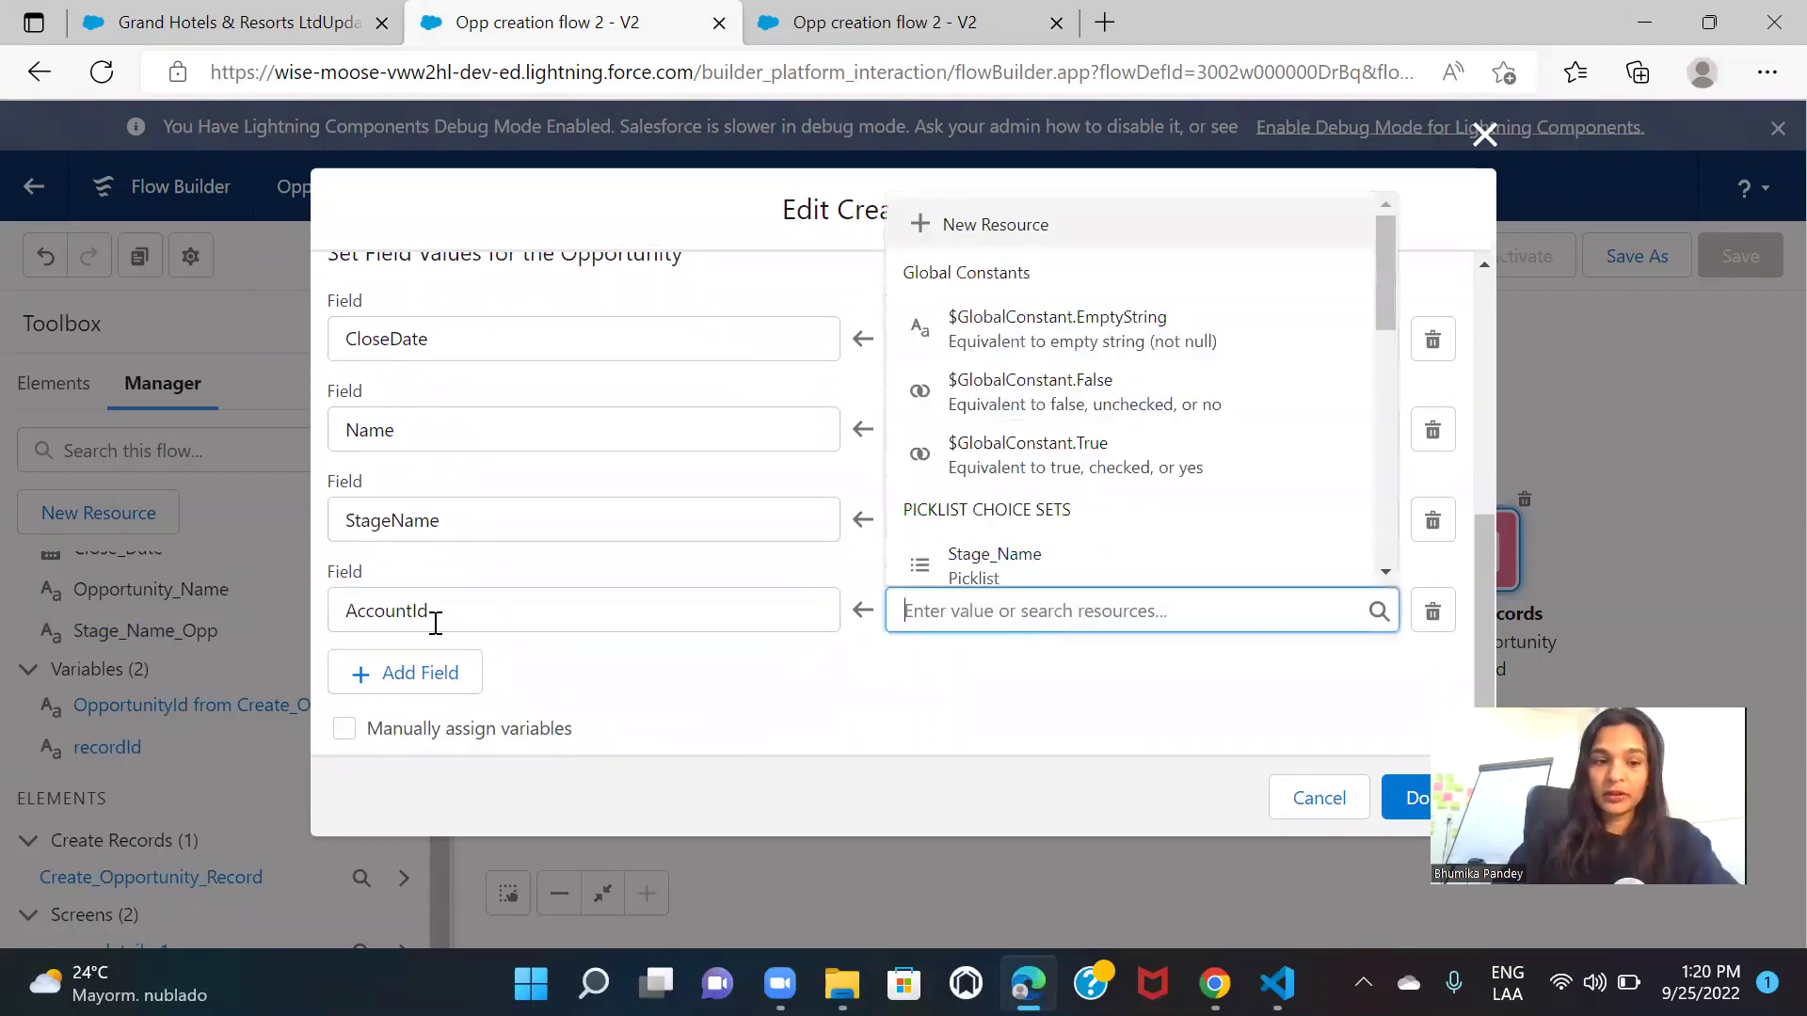
pyautogui.click(196, 19)
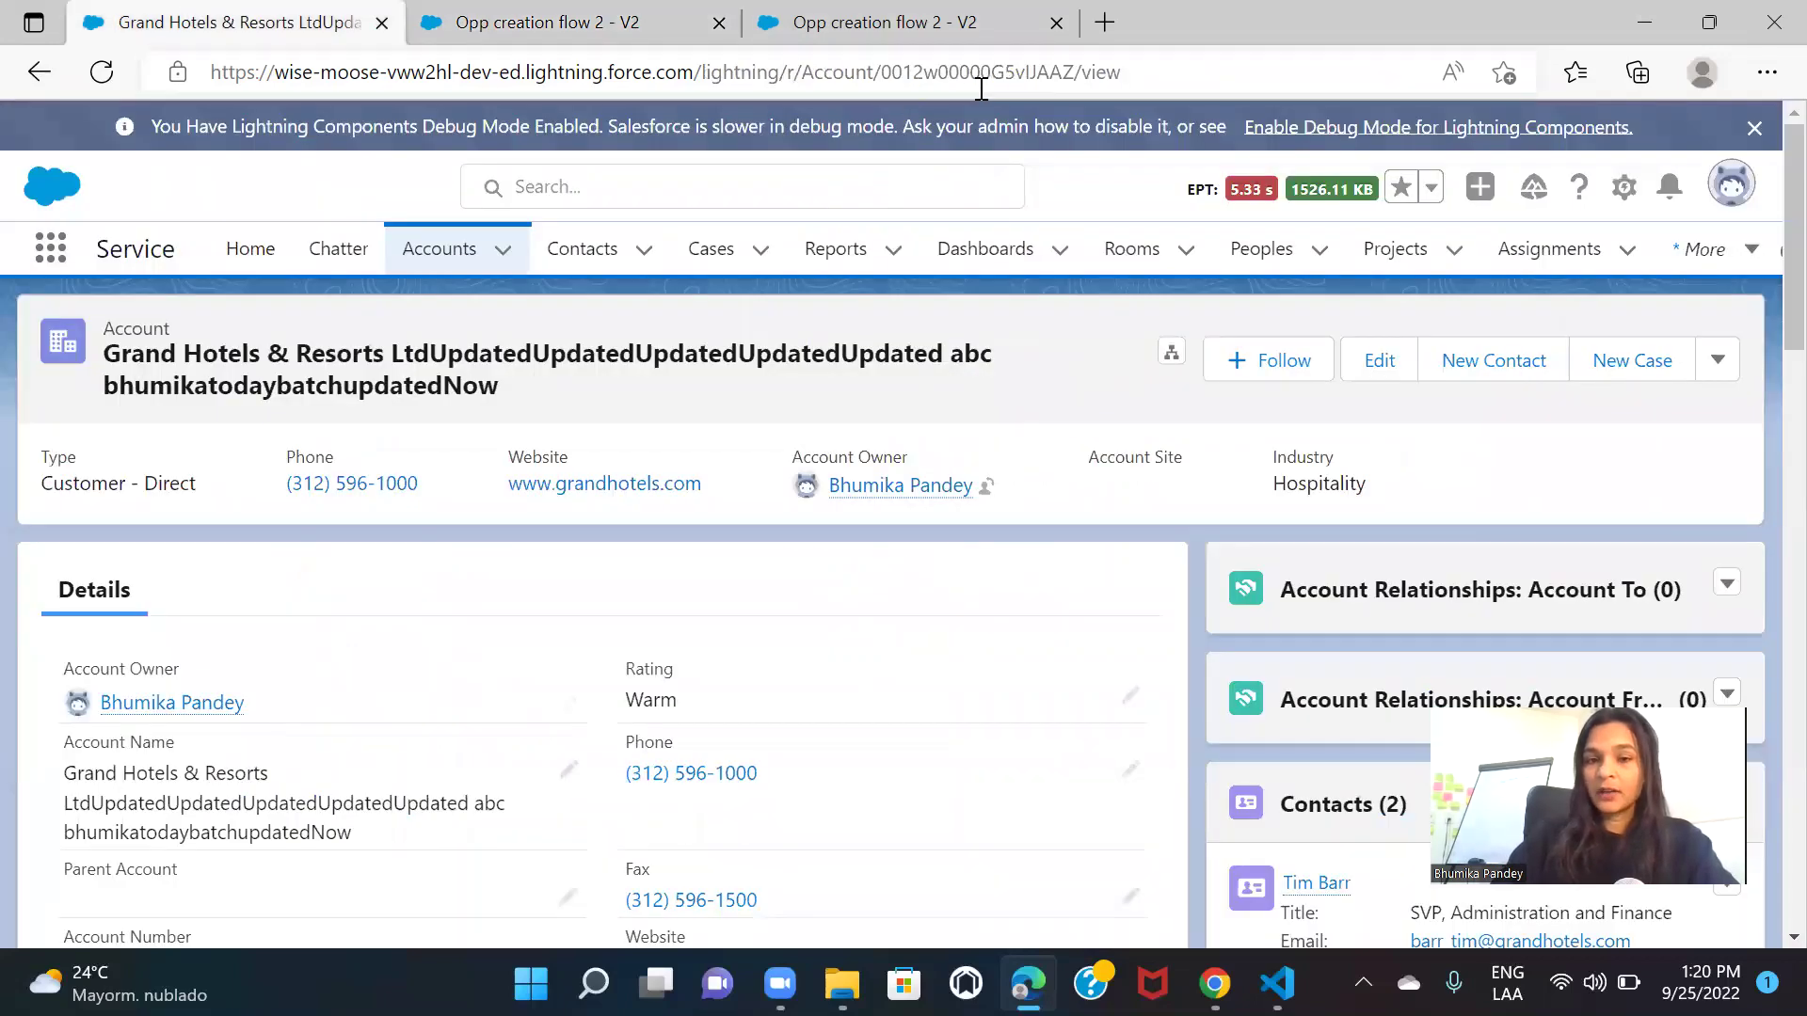
pyautogui.click(577, 23)
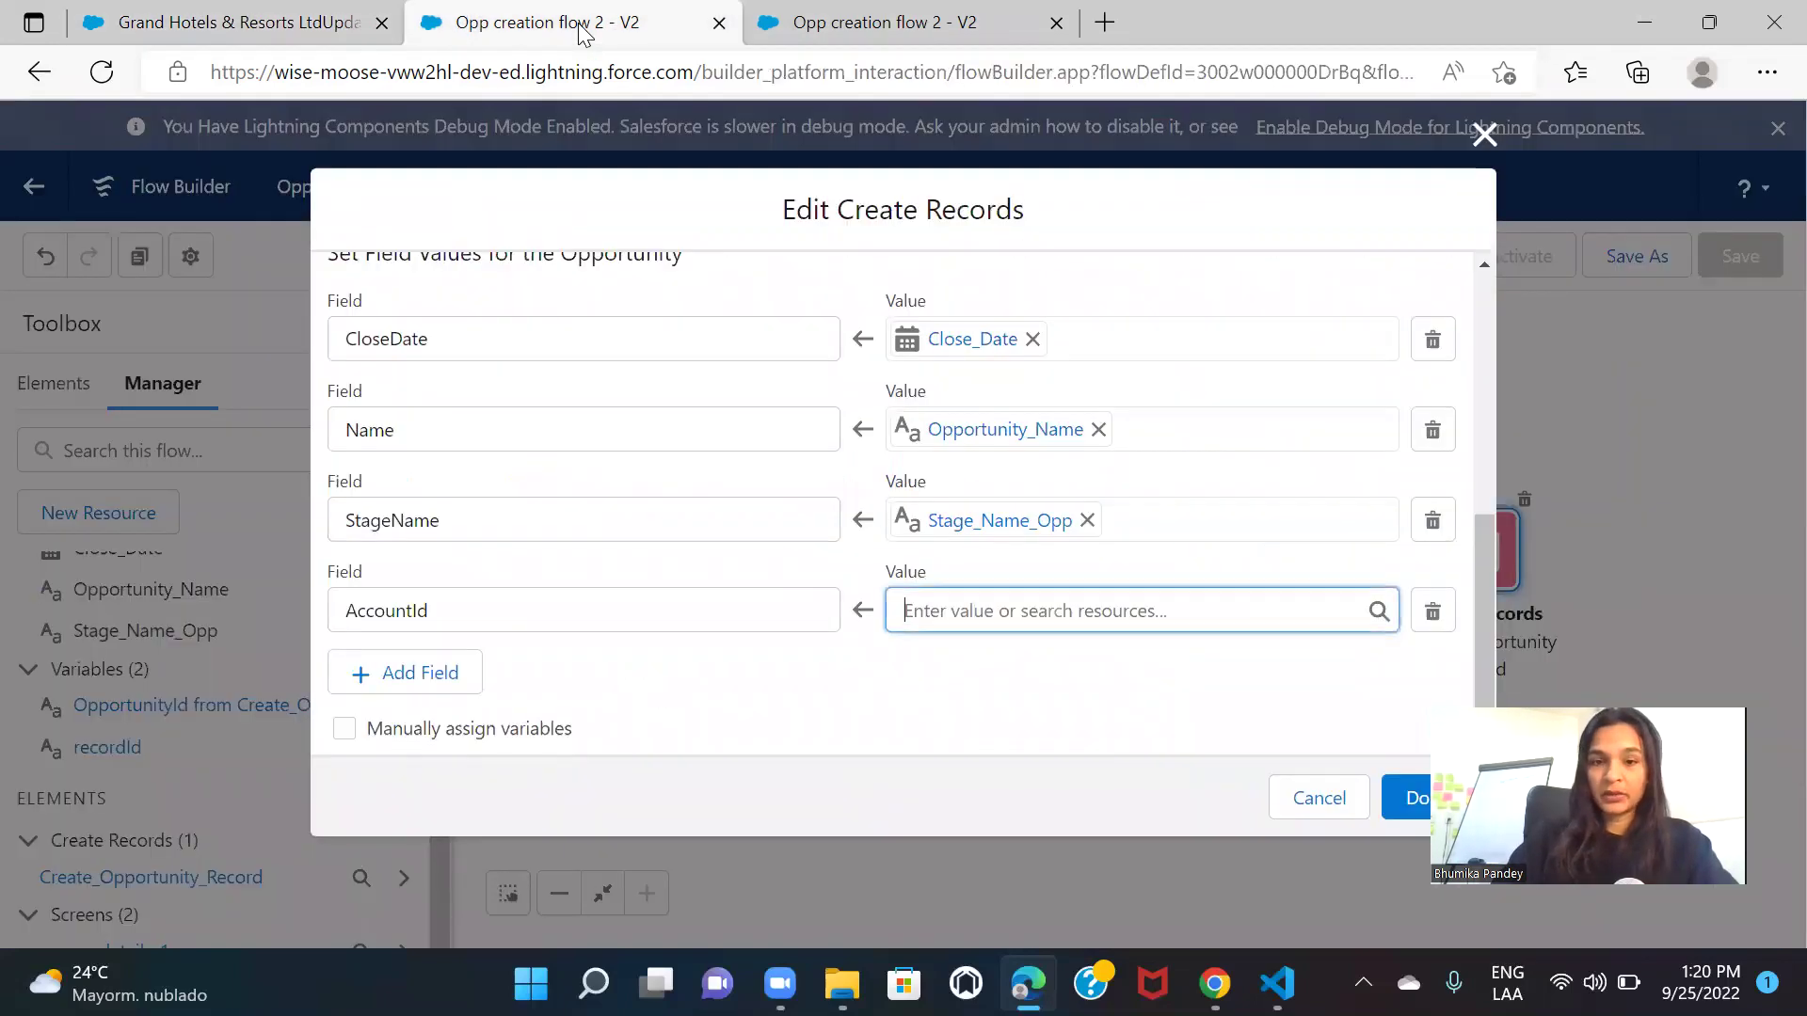
pyautogui.write('rec')
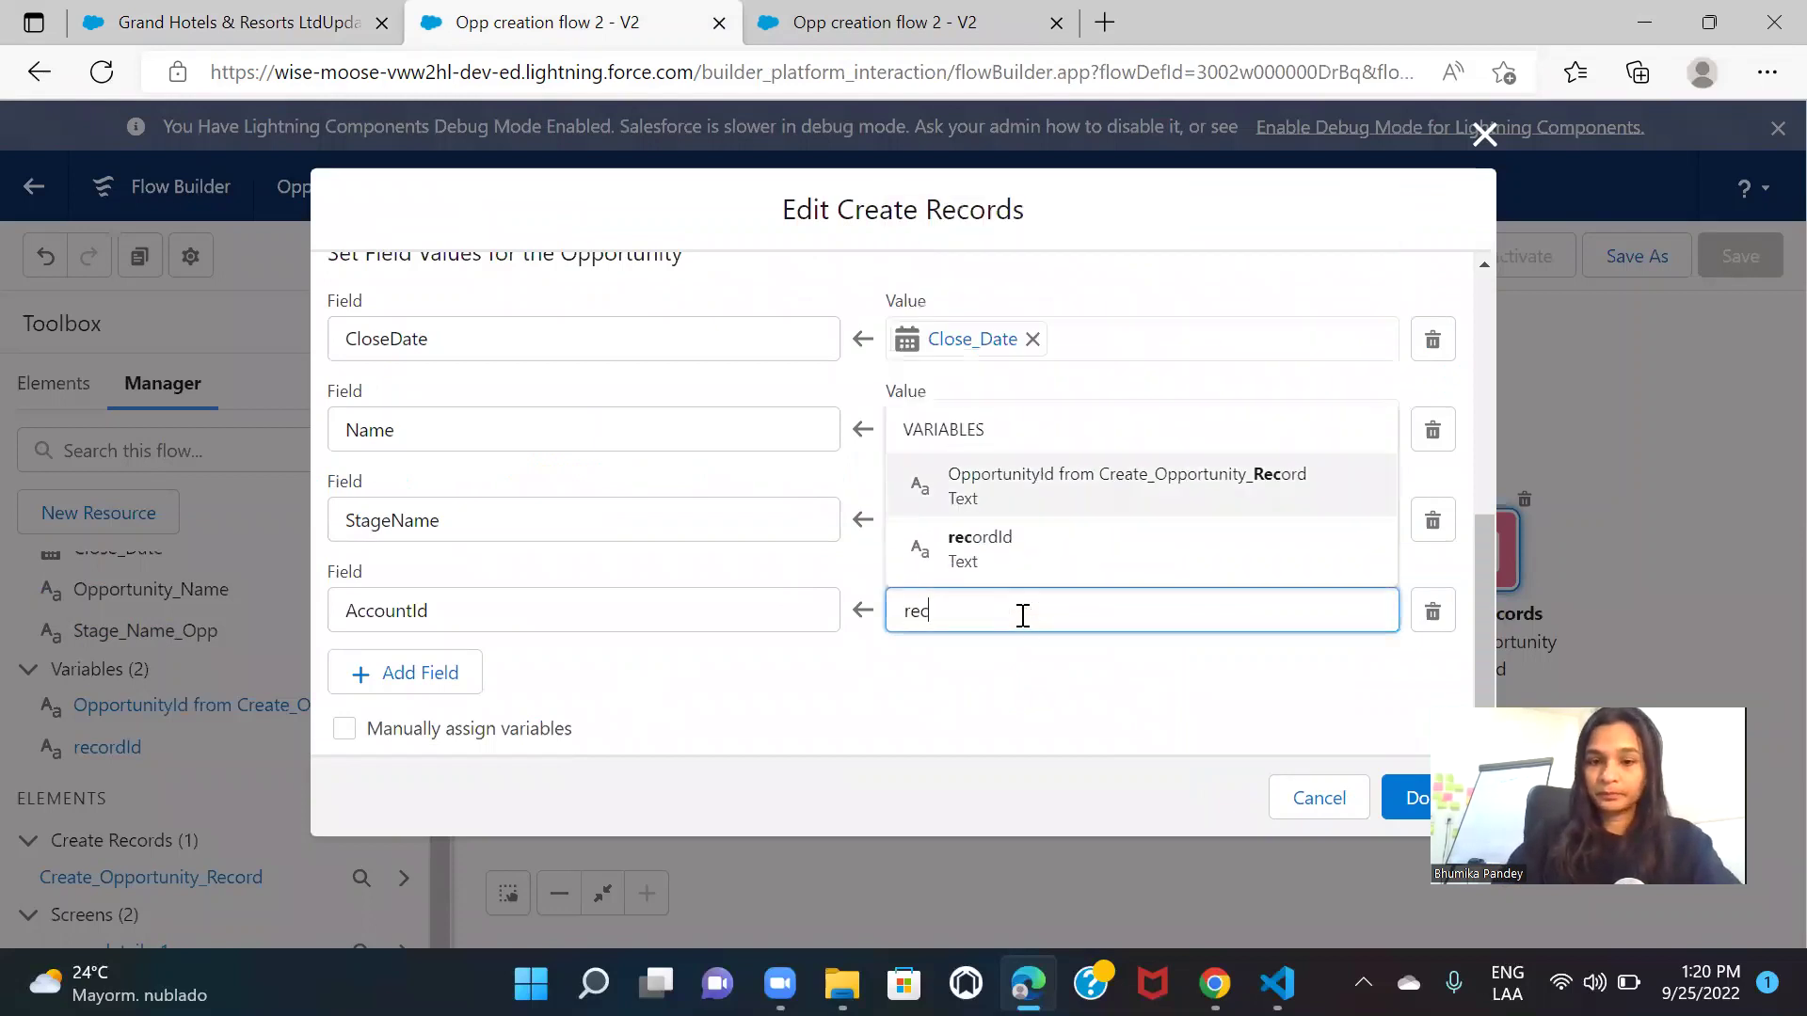
pyautogui.click(981, 554)
pyautogui.click(1402, 800)
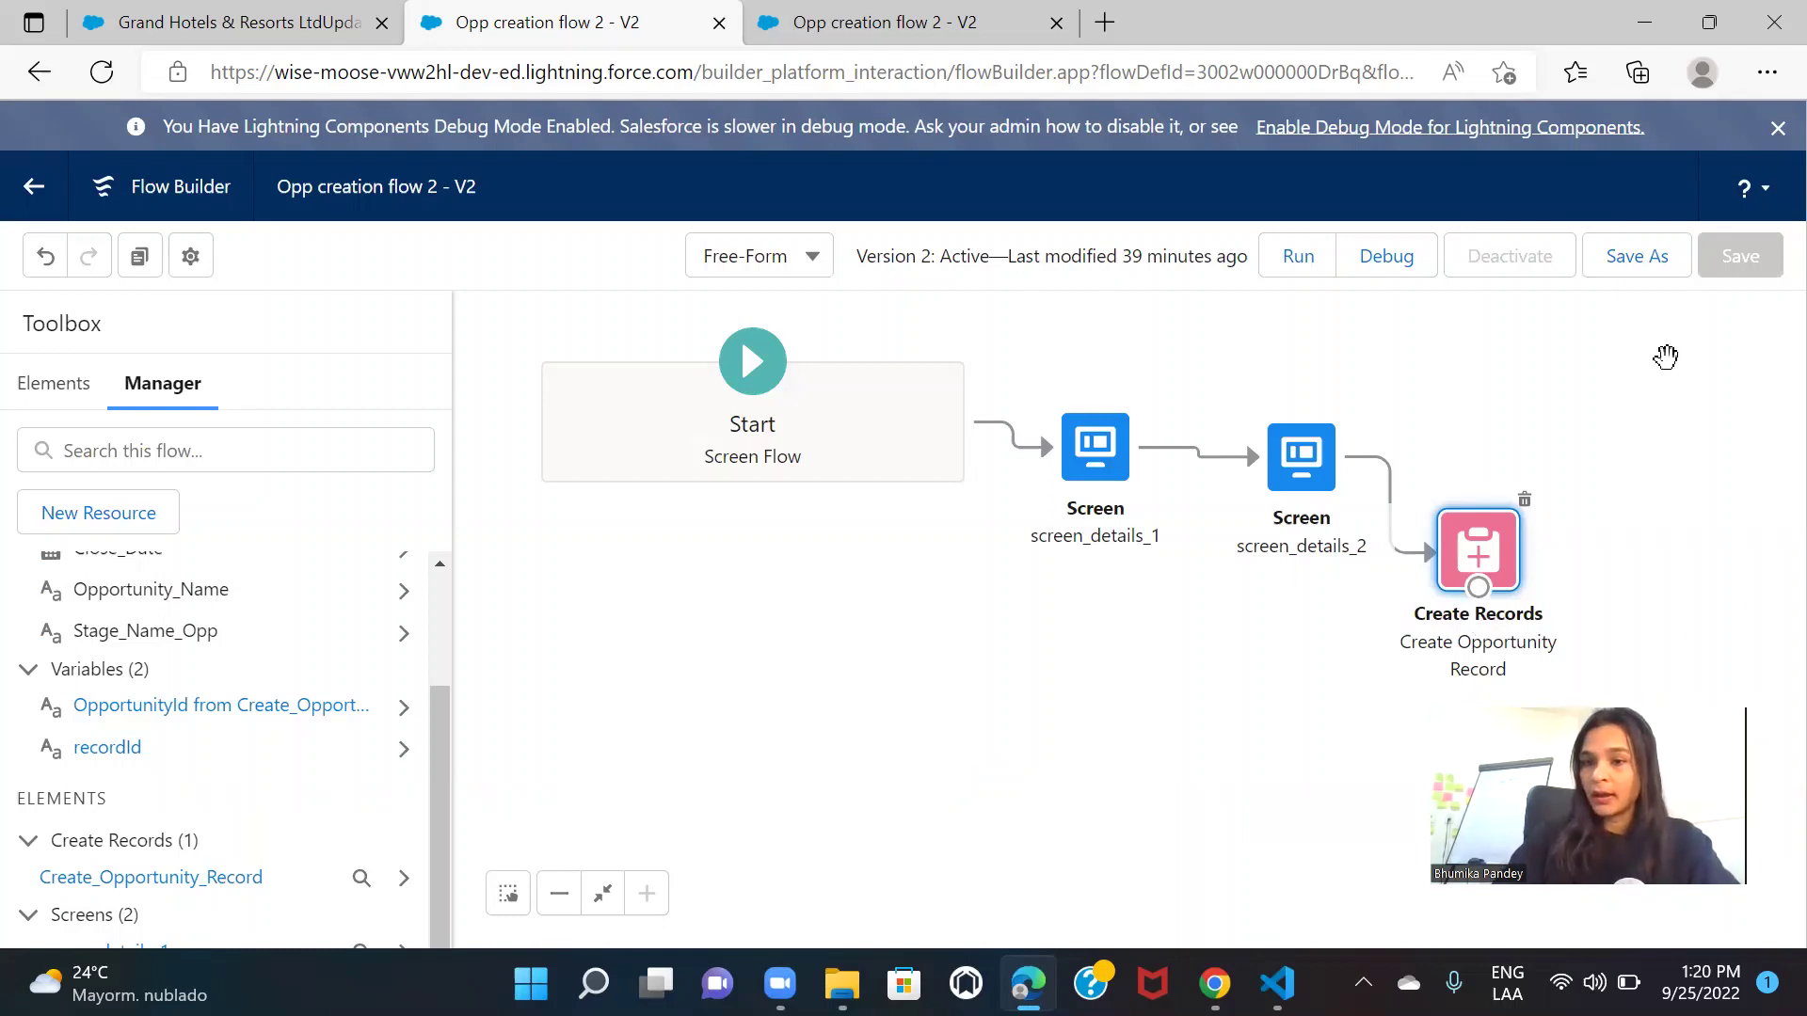
# Save the flow as a new version labelled Opp creation flow 3 and activate it
pyautogui.click(1642, 268)
pyautogui.click(694, 468)
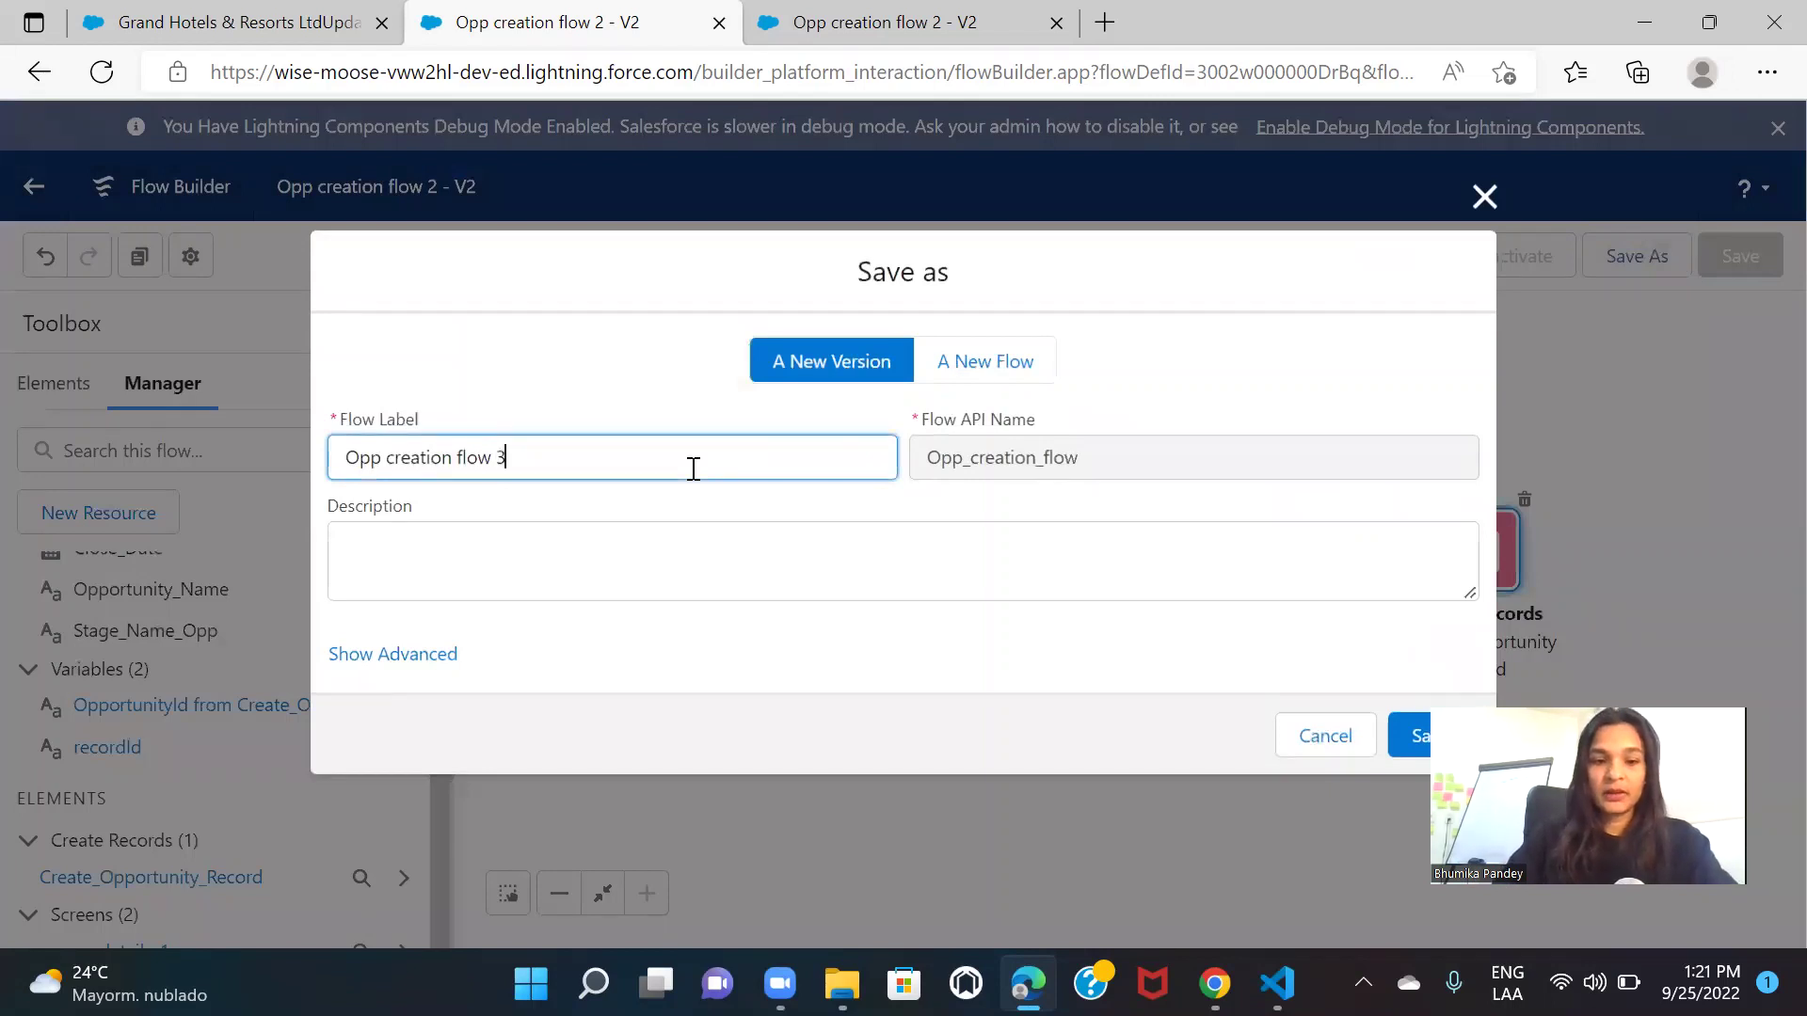
pyautogui.click(1421, 741)
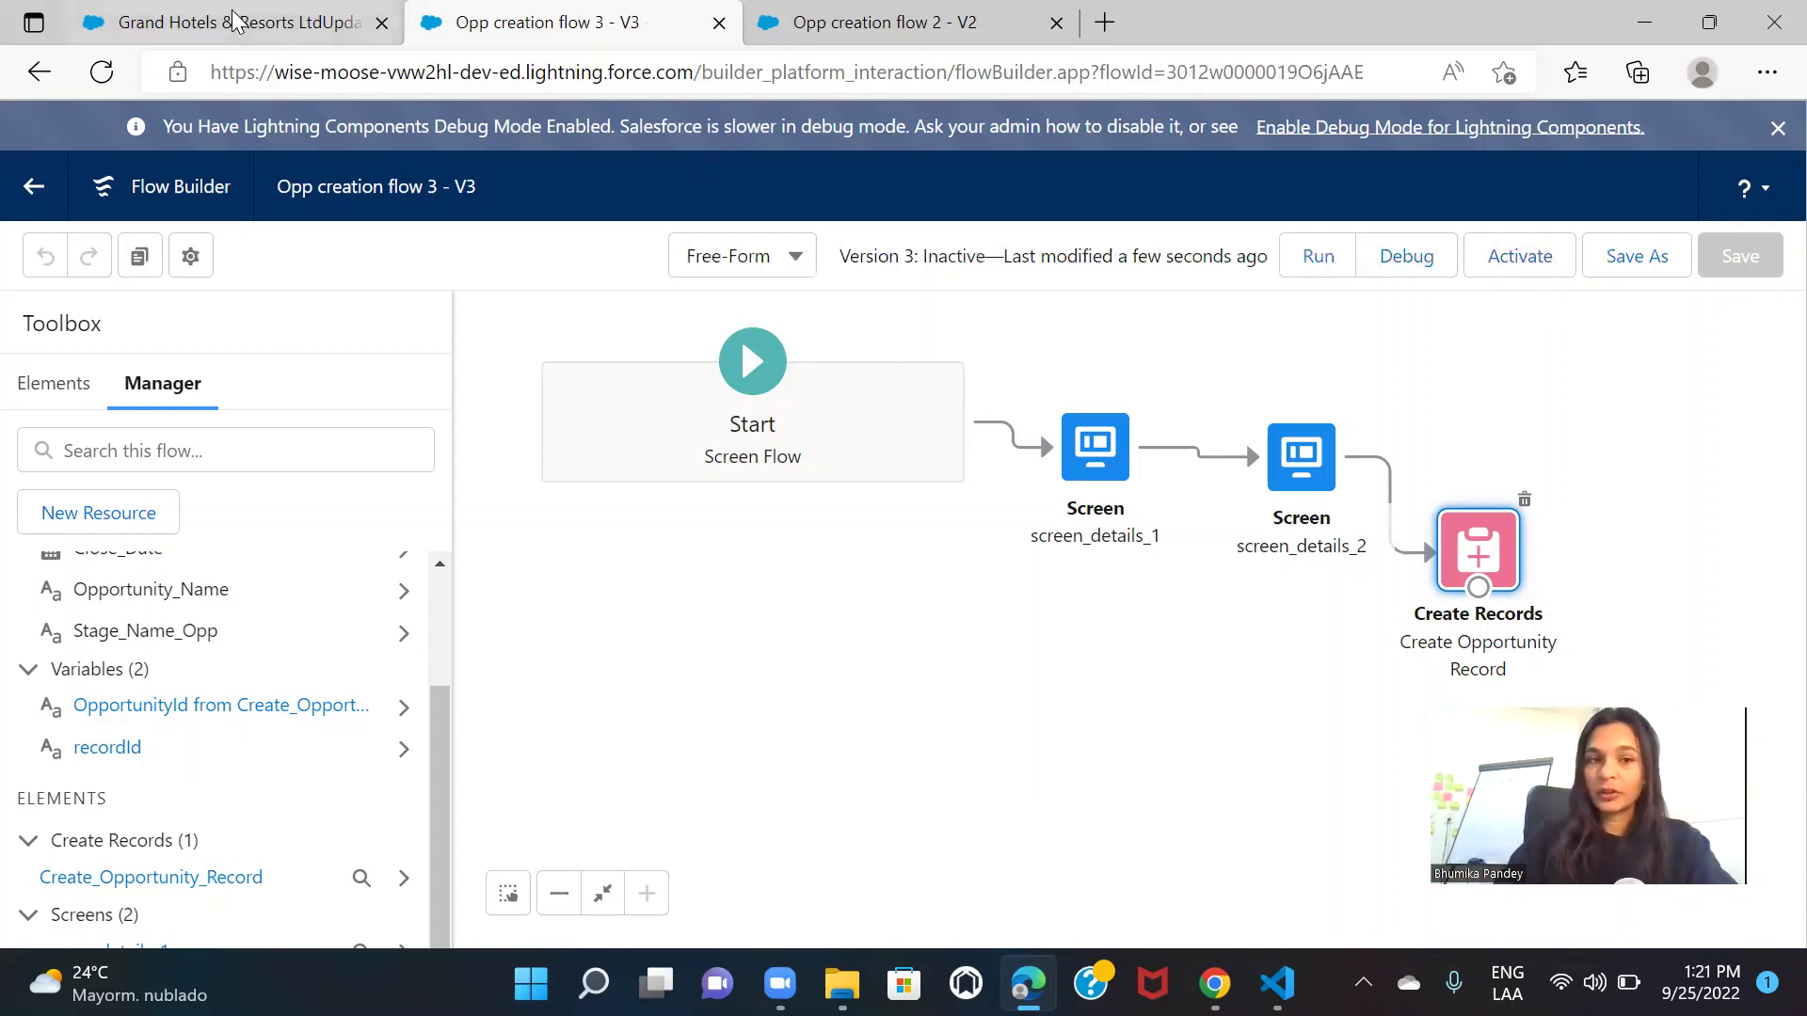
pyautogui.click(1474, 272)
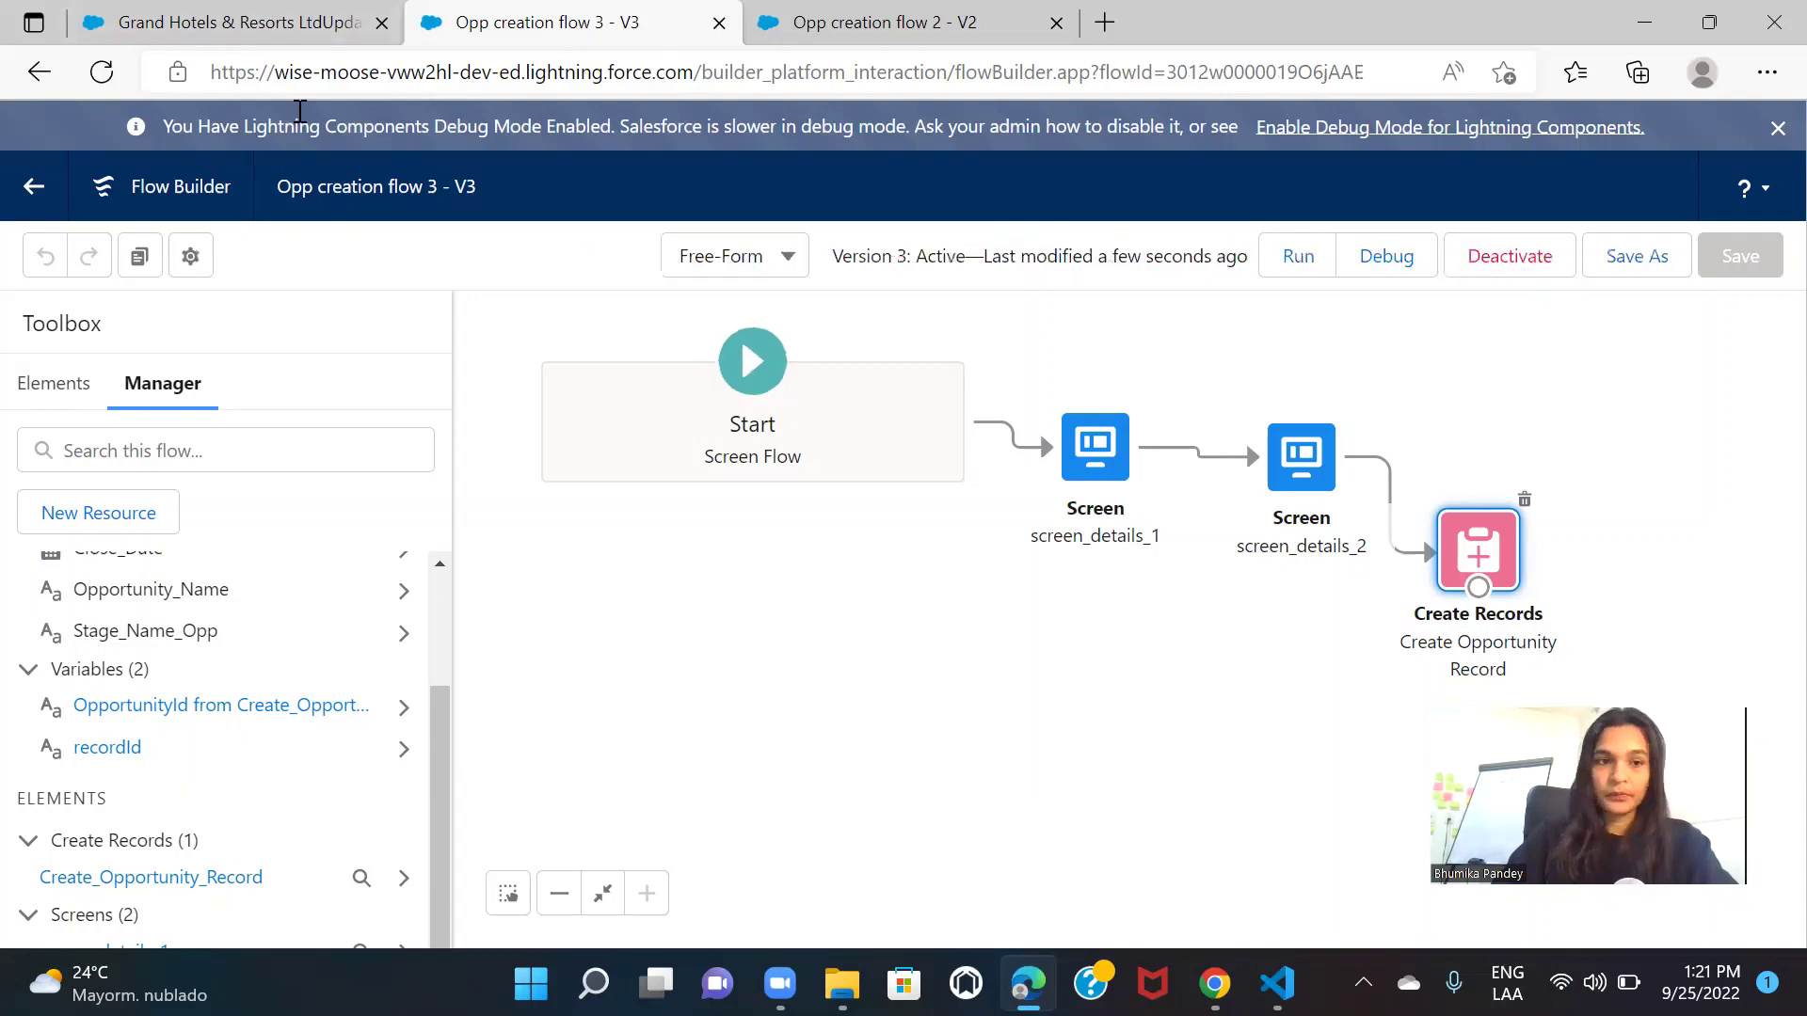
# Open the account's record page for editing and place a Flow component above the Details section
pyautogui.click(226, 22)
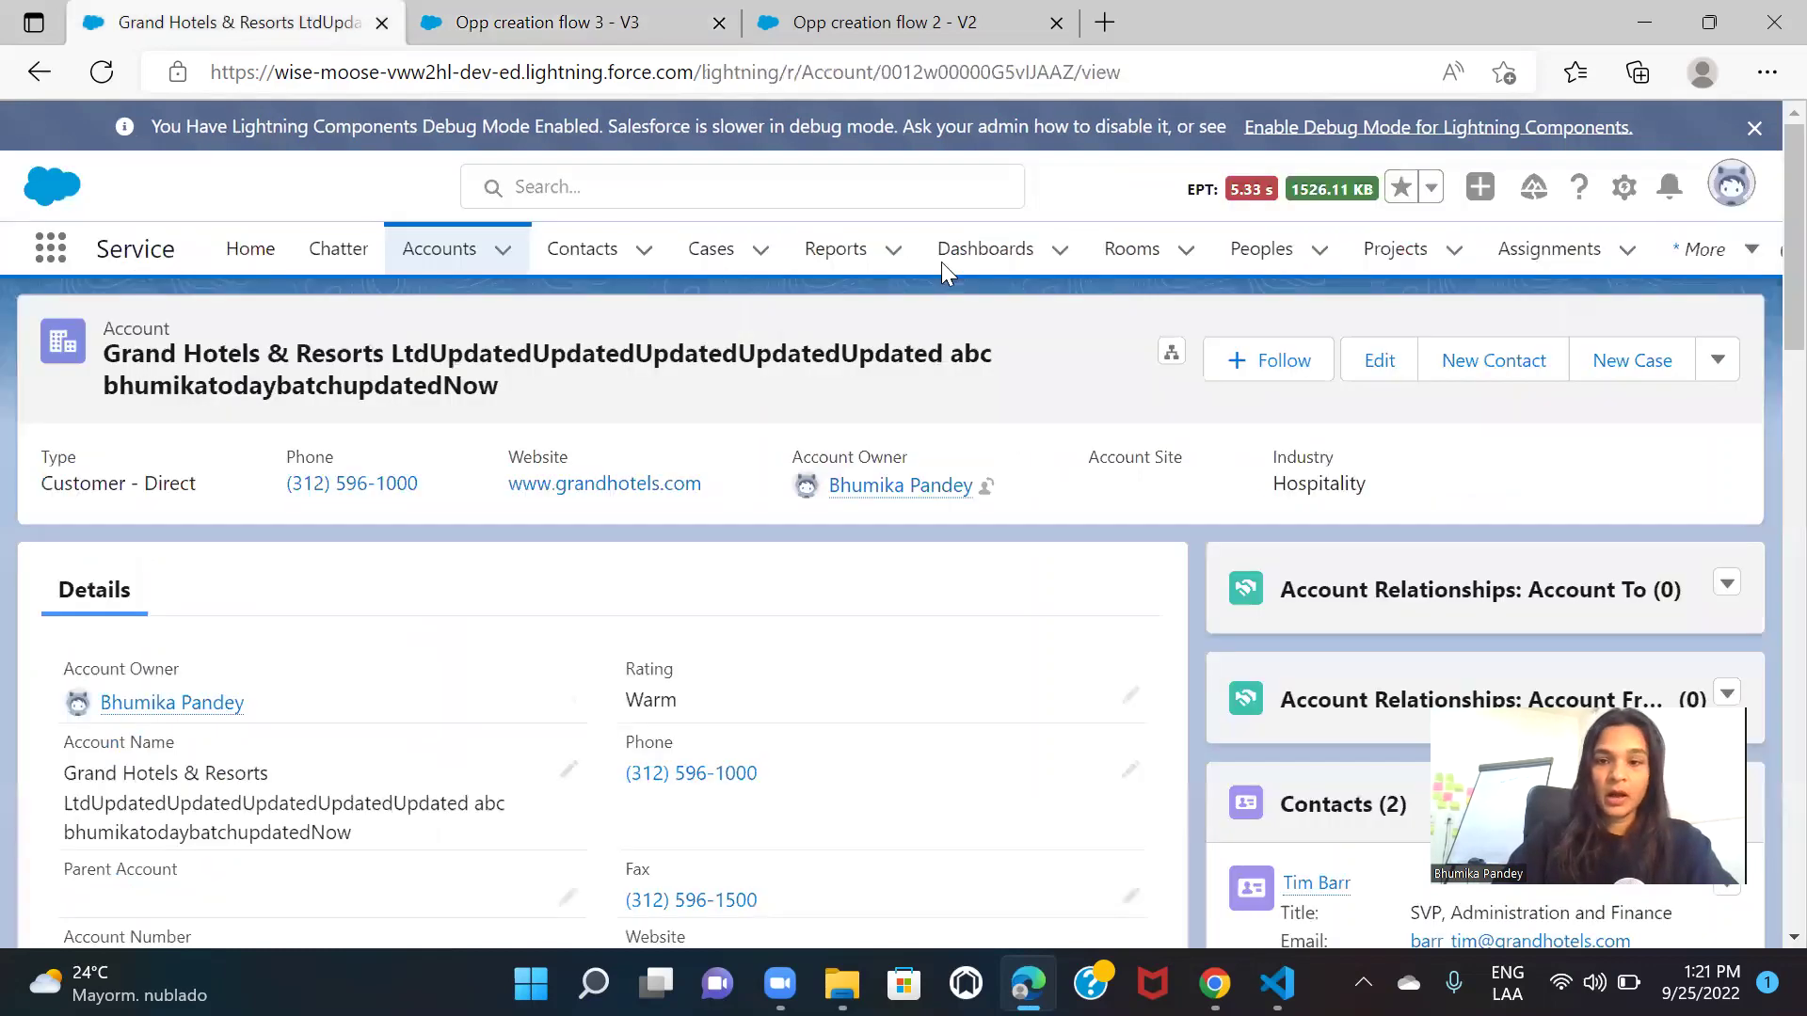
pyautogui.click(1624, 186)
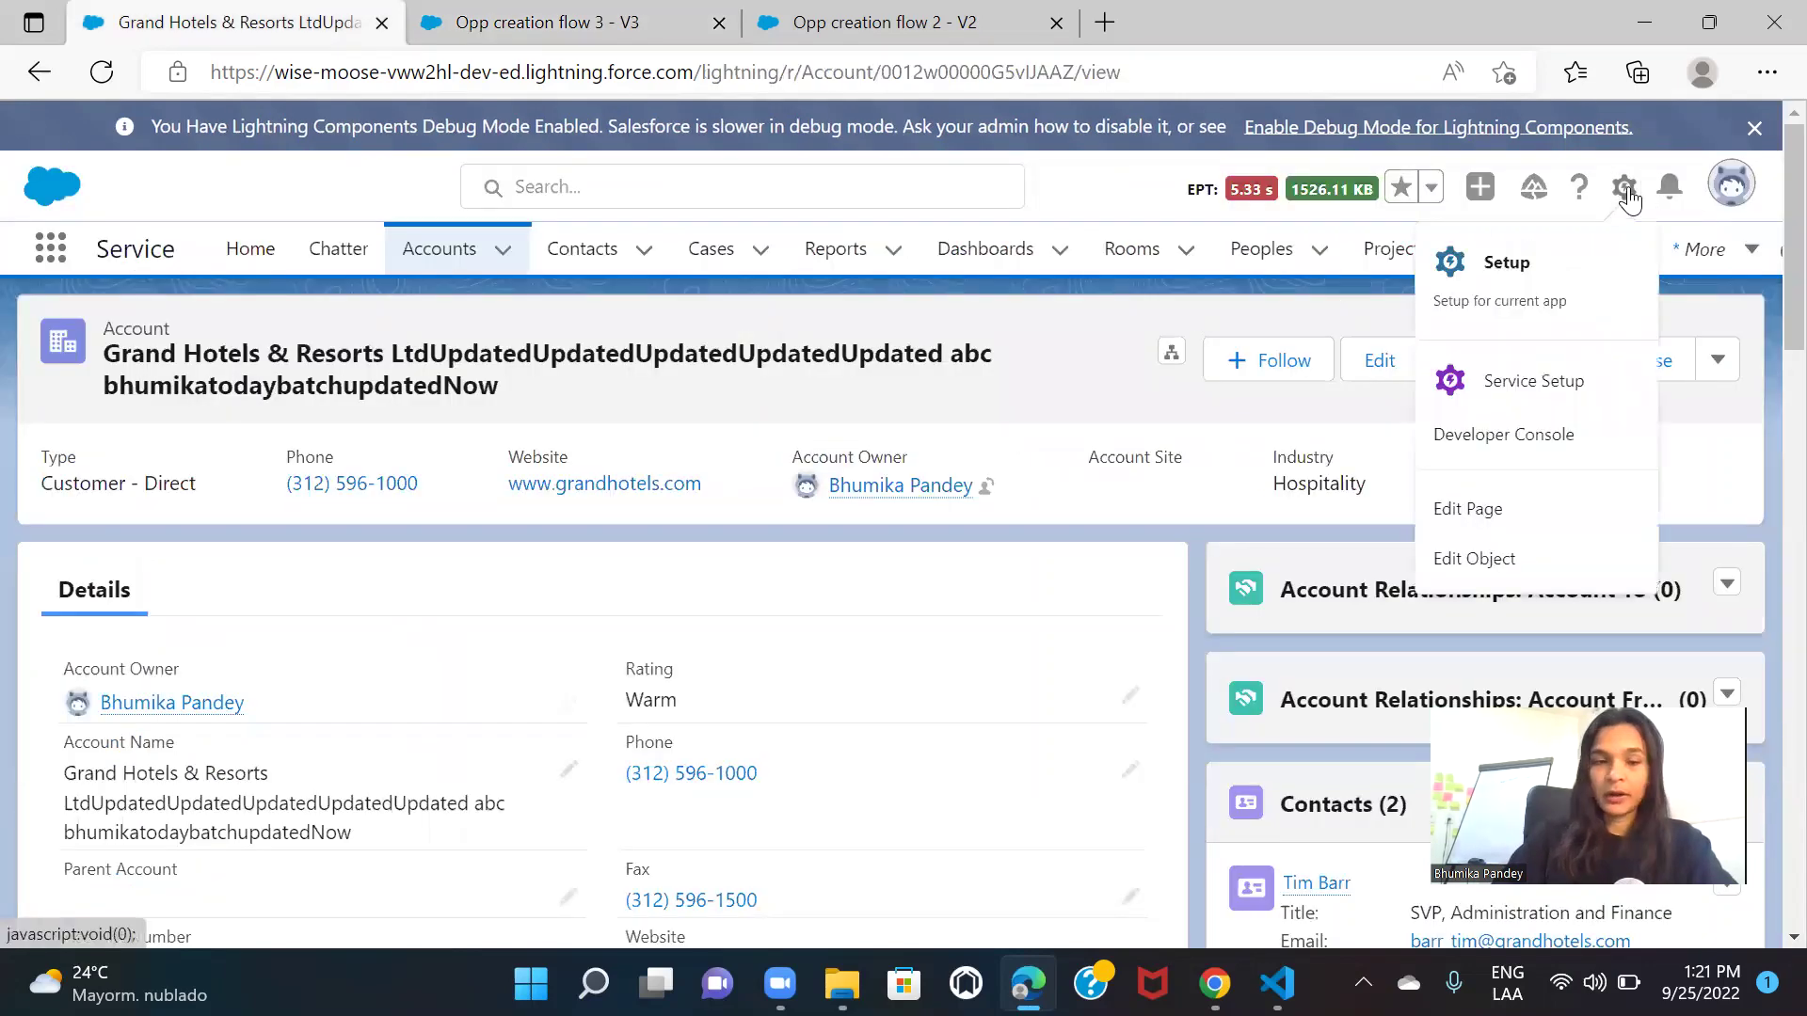
pyautogui.click(1472, 508)
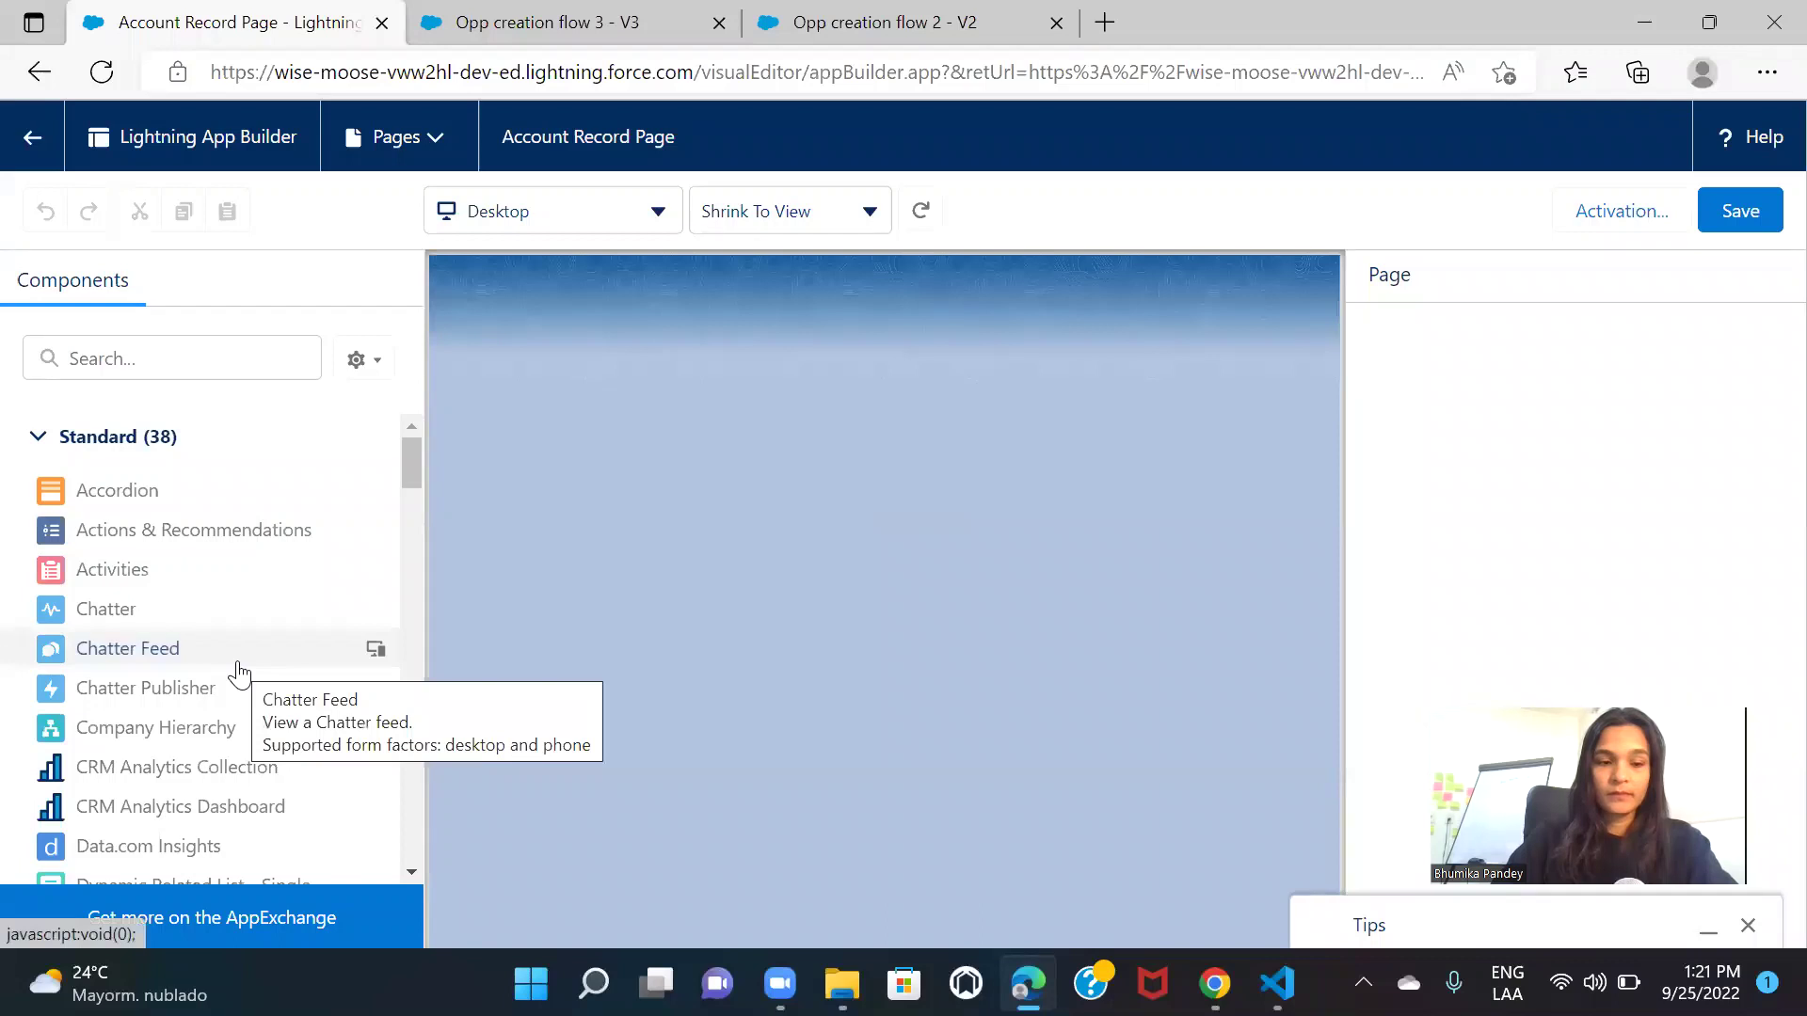
pyautogui.scroll(-4, 238, 672)
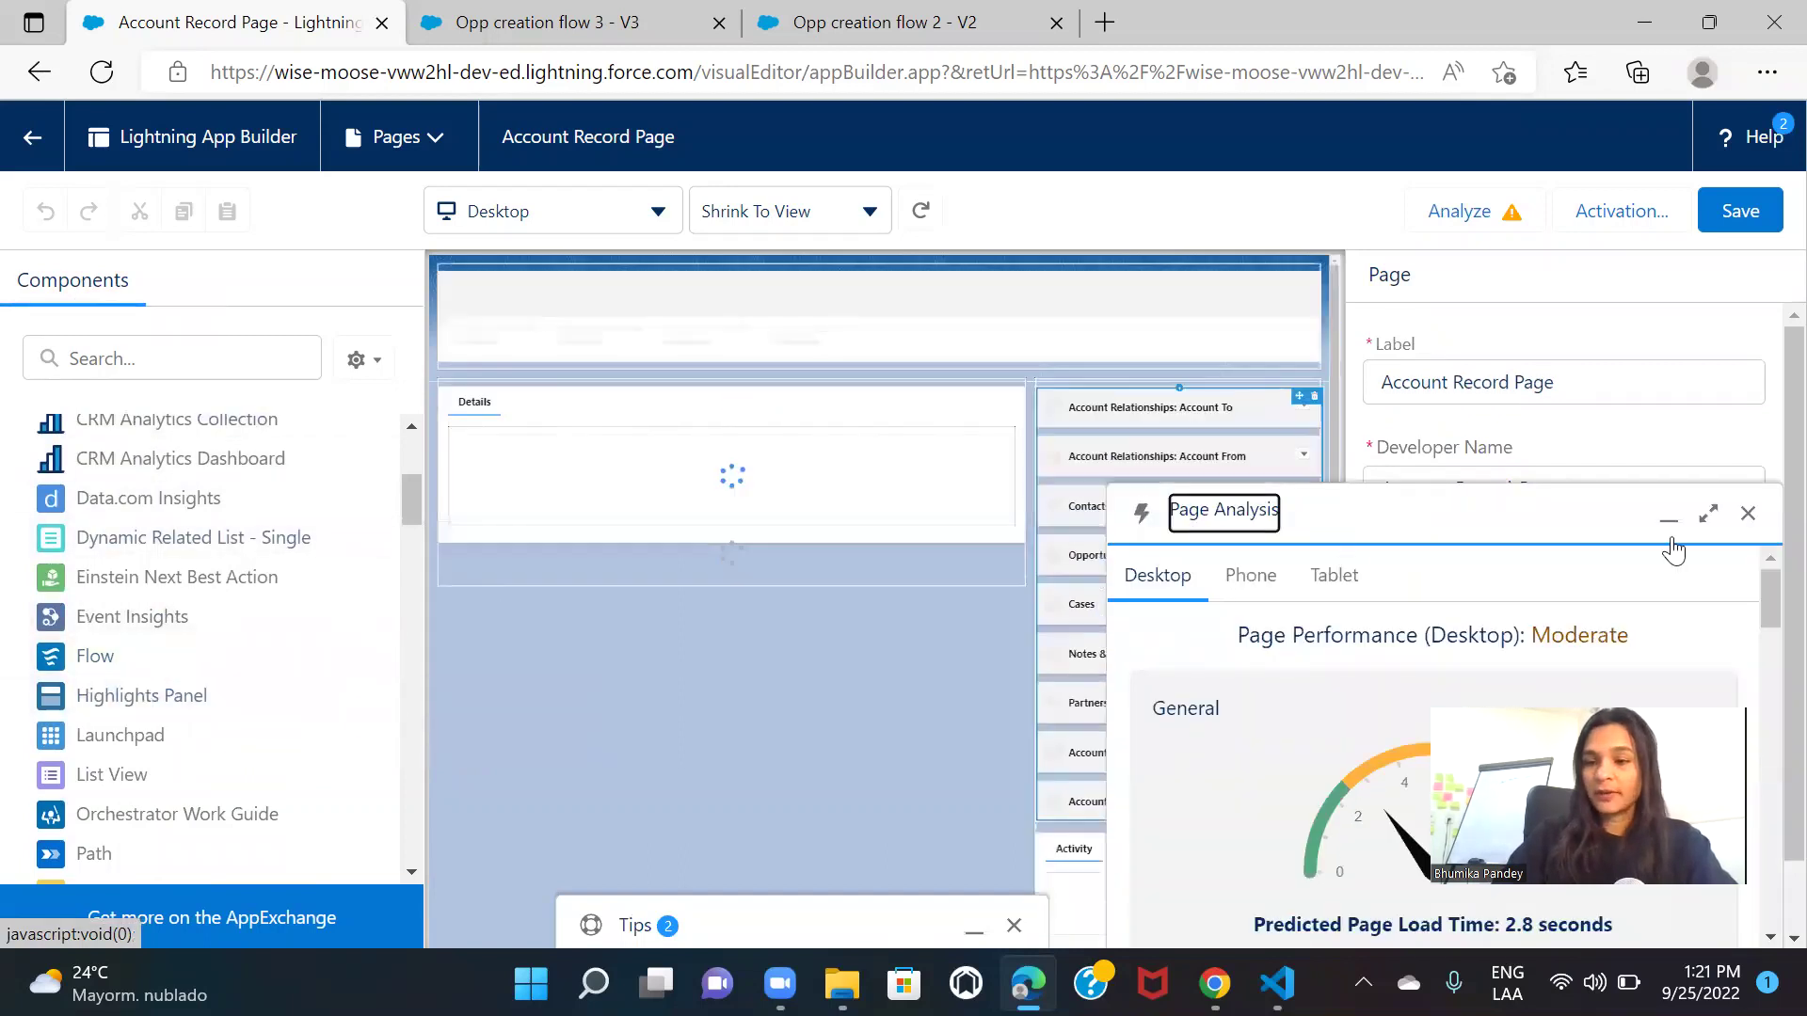
pyautogui.click(1749, 514)
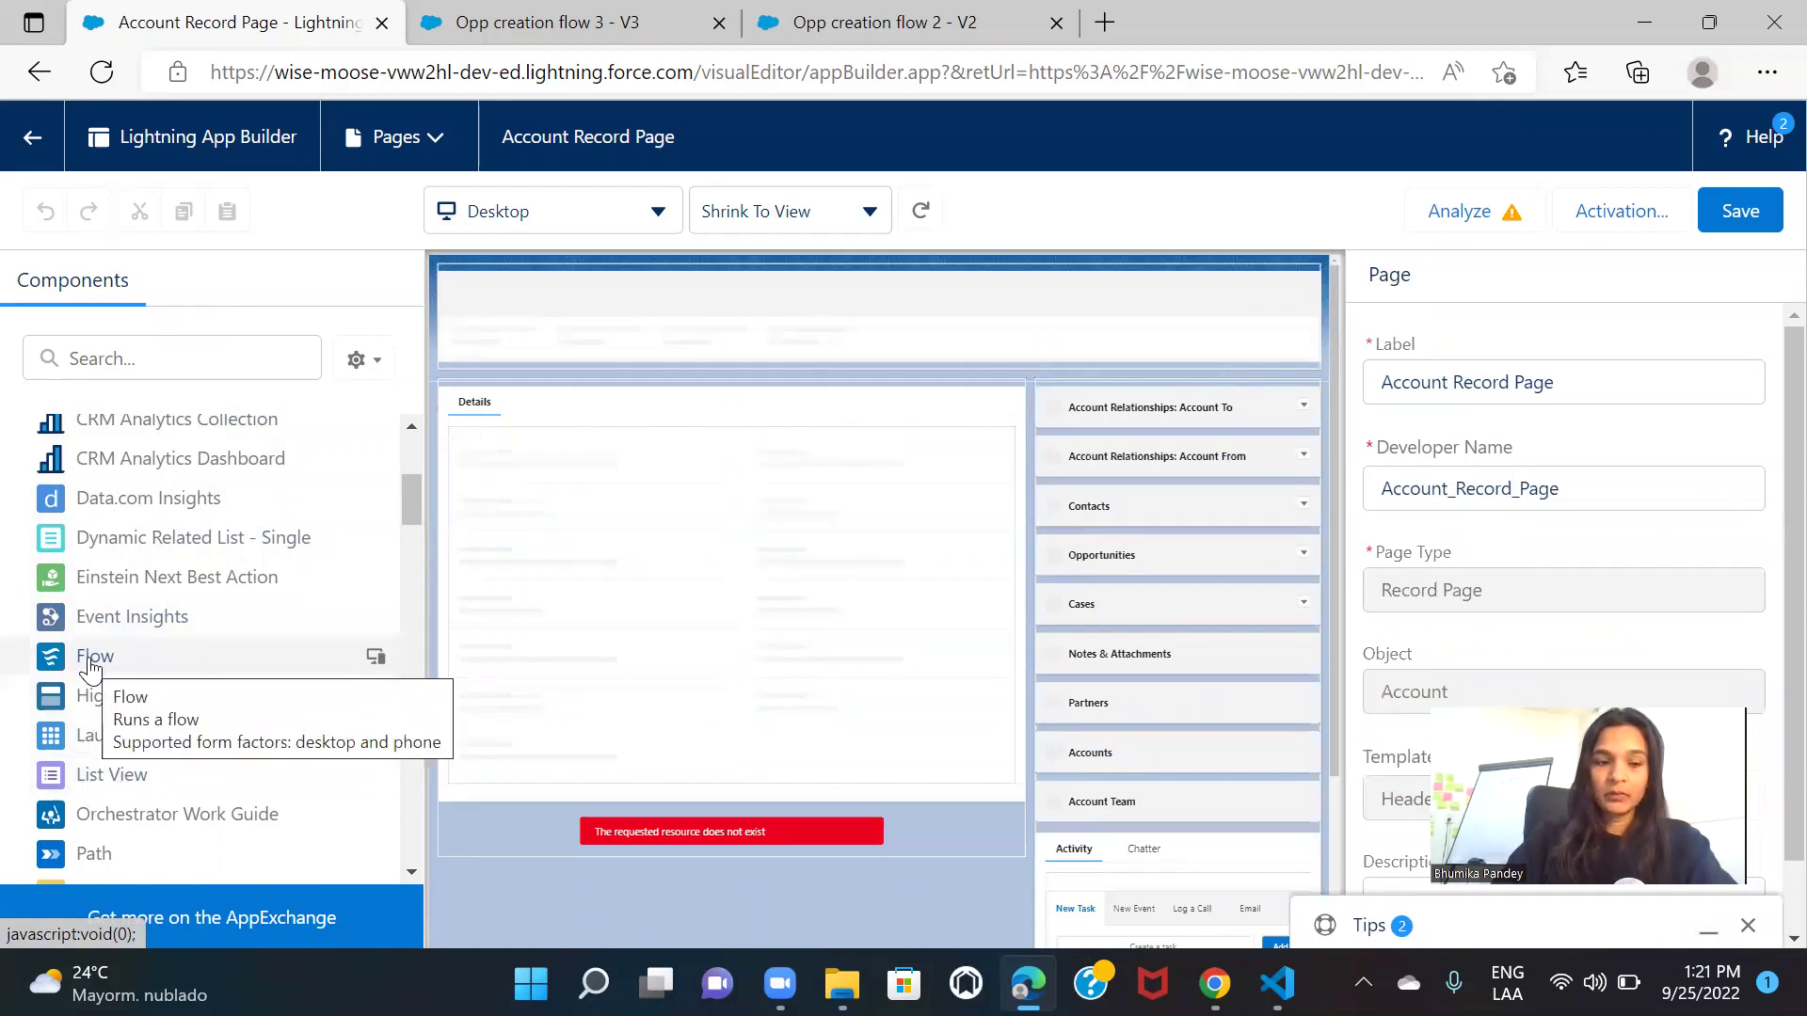
pyautogui.moveTo(90, 659); pyautogui.dragTo(537, 412)
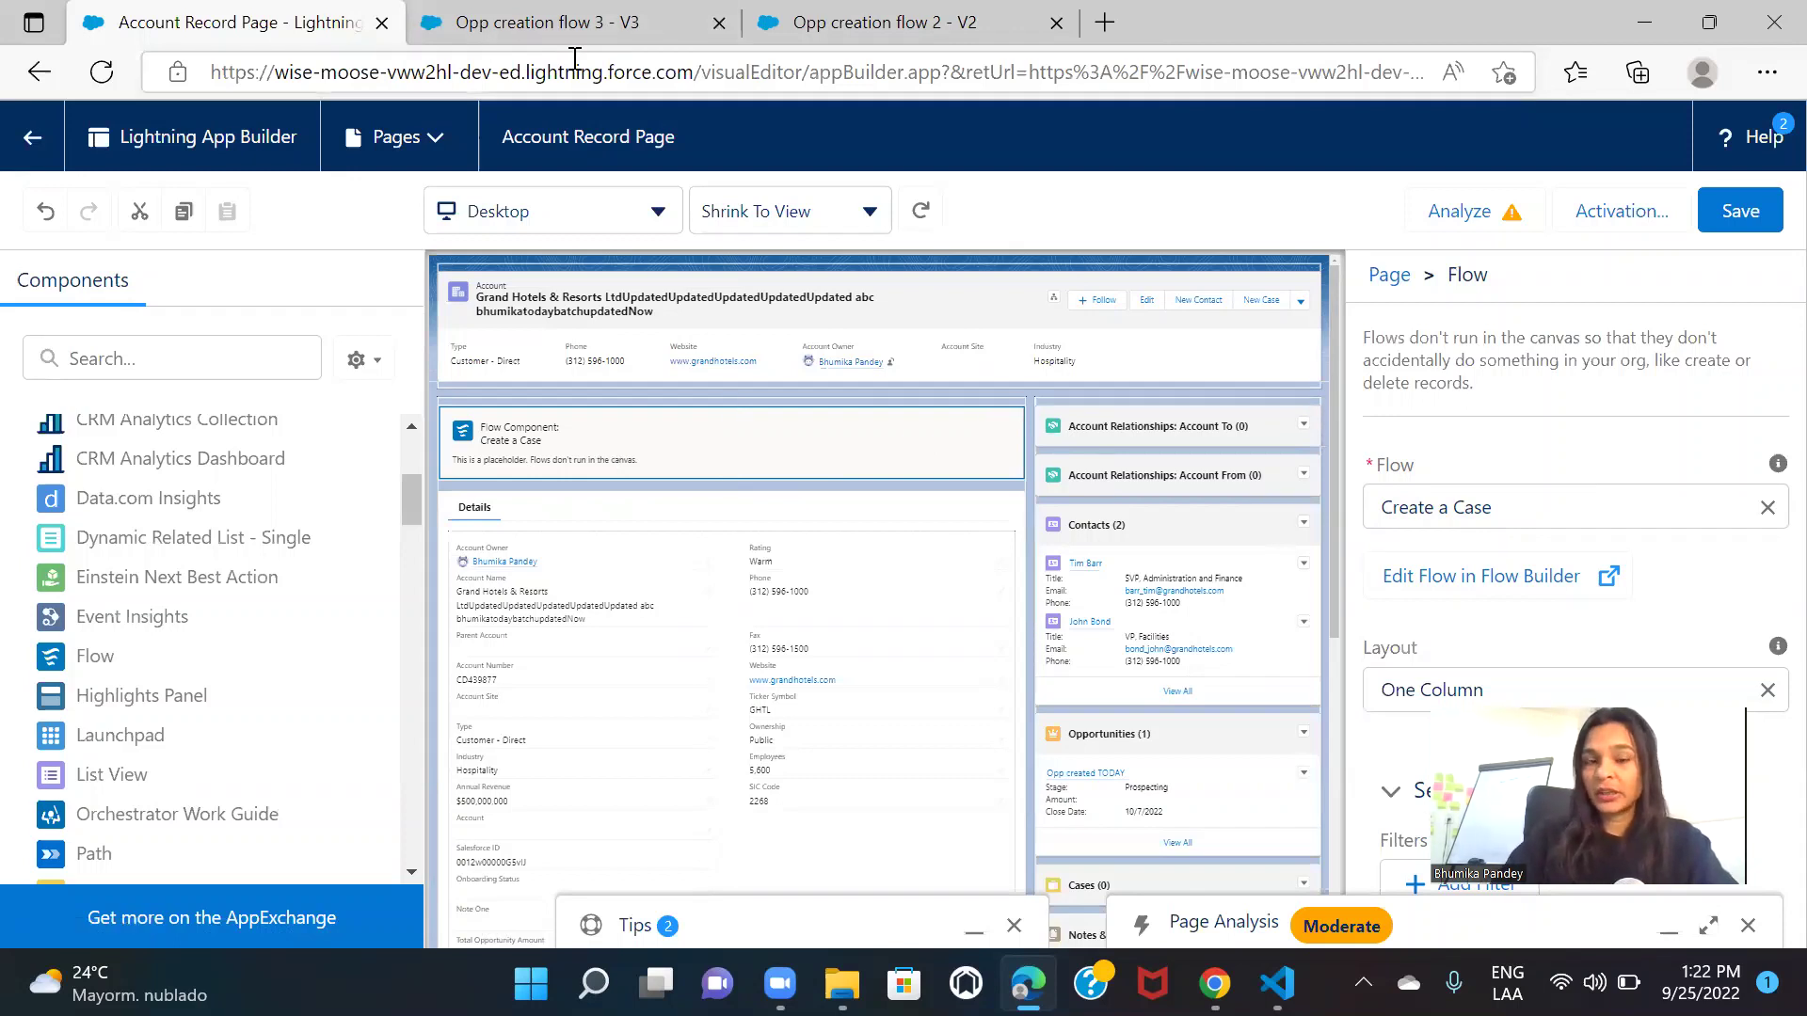
# Set the Flow component to run Opp creation flow 3 instead of Create a Case
pyautogui.click(1766, 507)
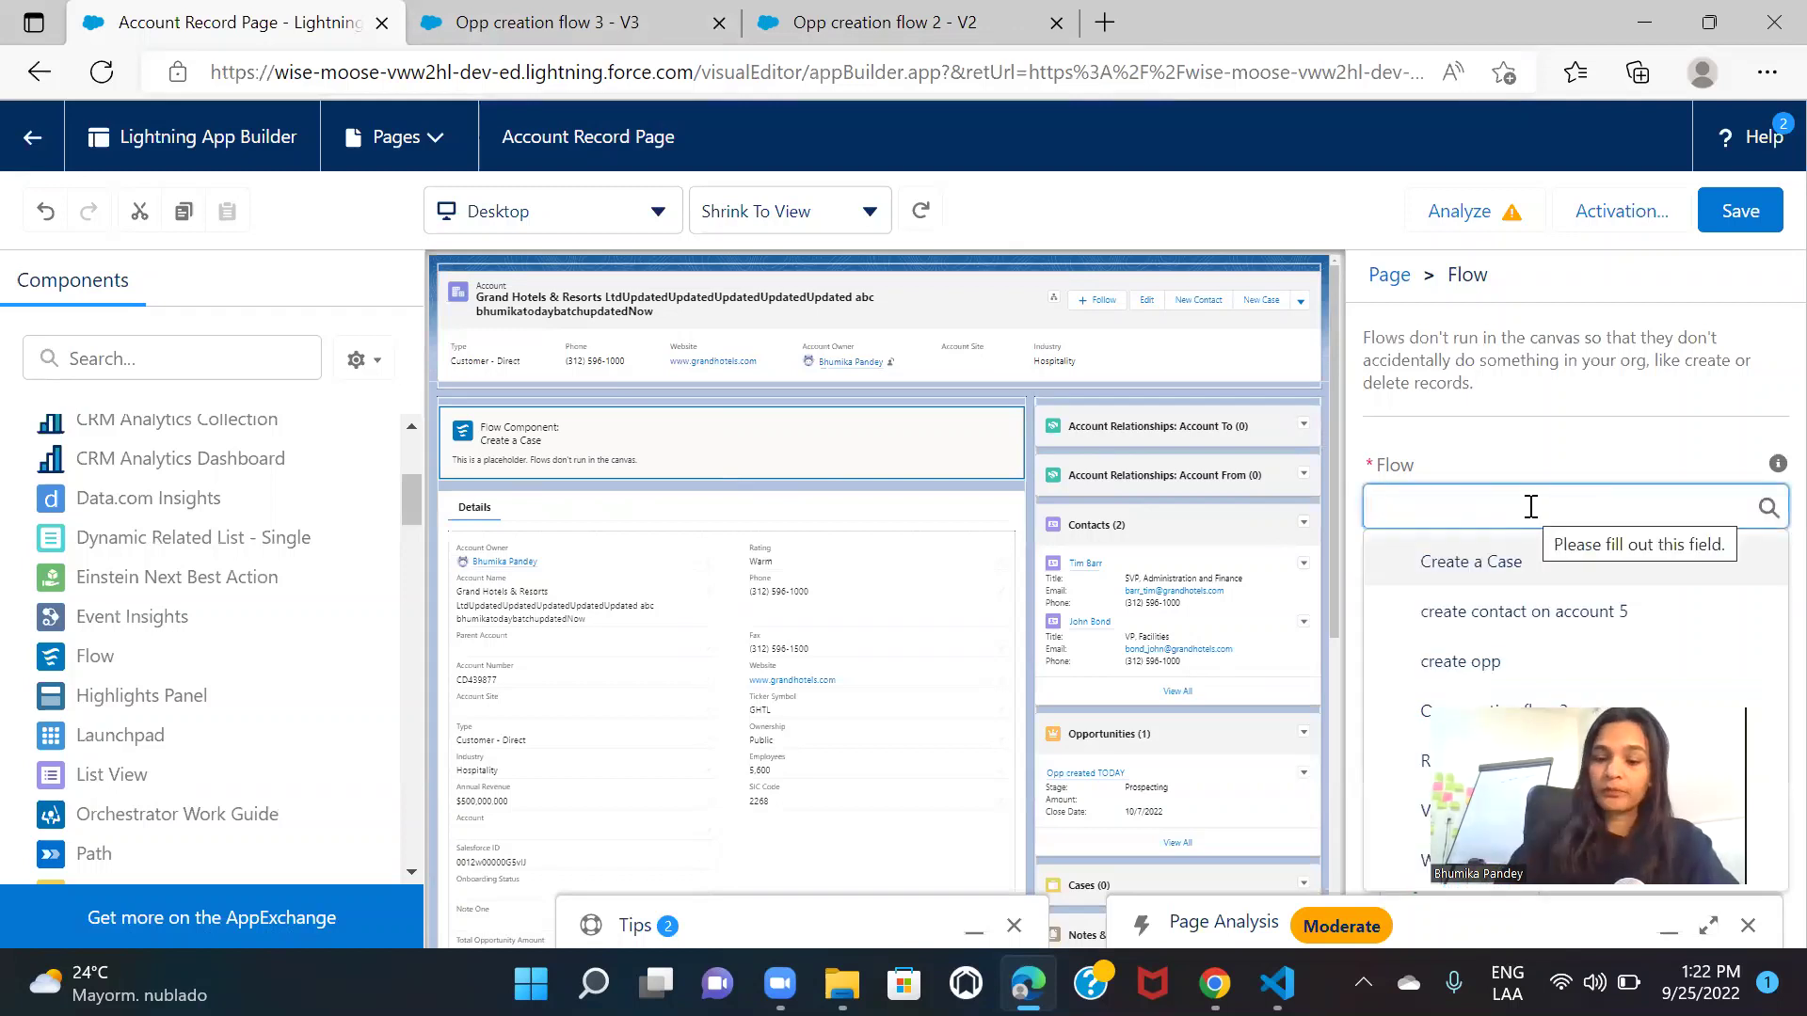
pyautogui.write('opp cre')
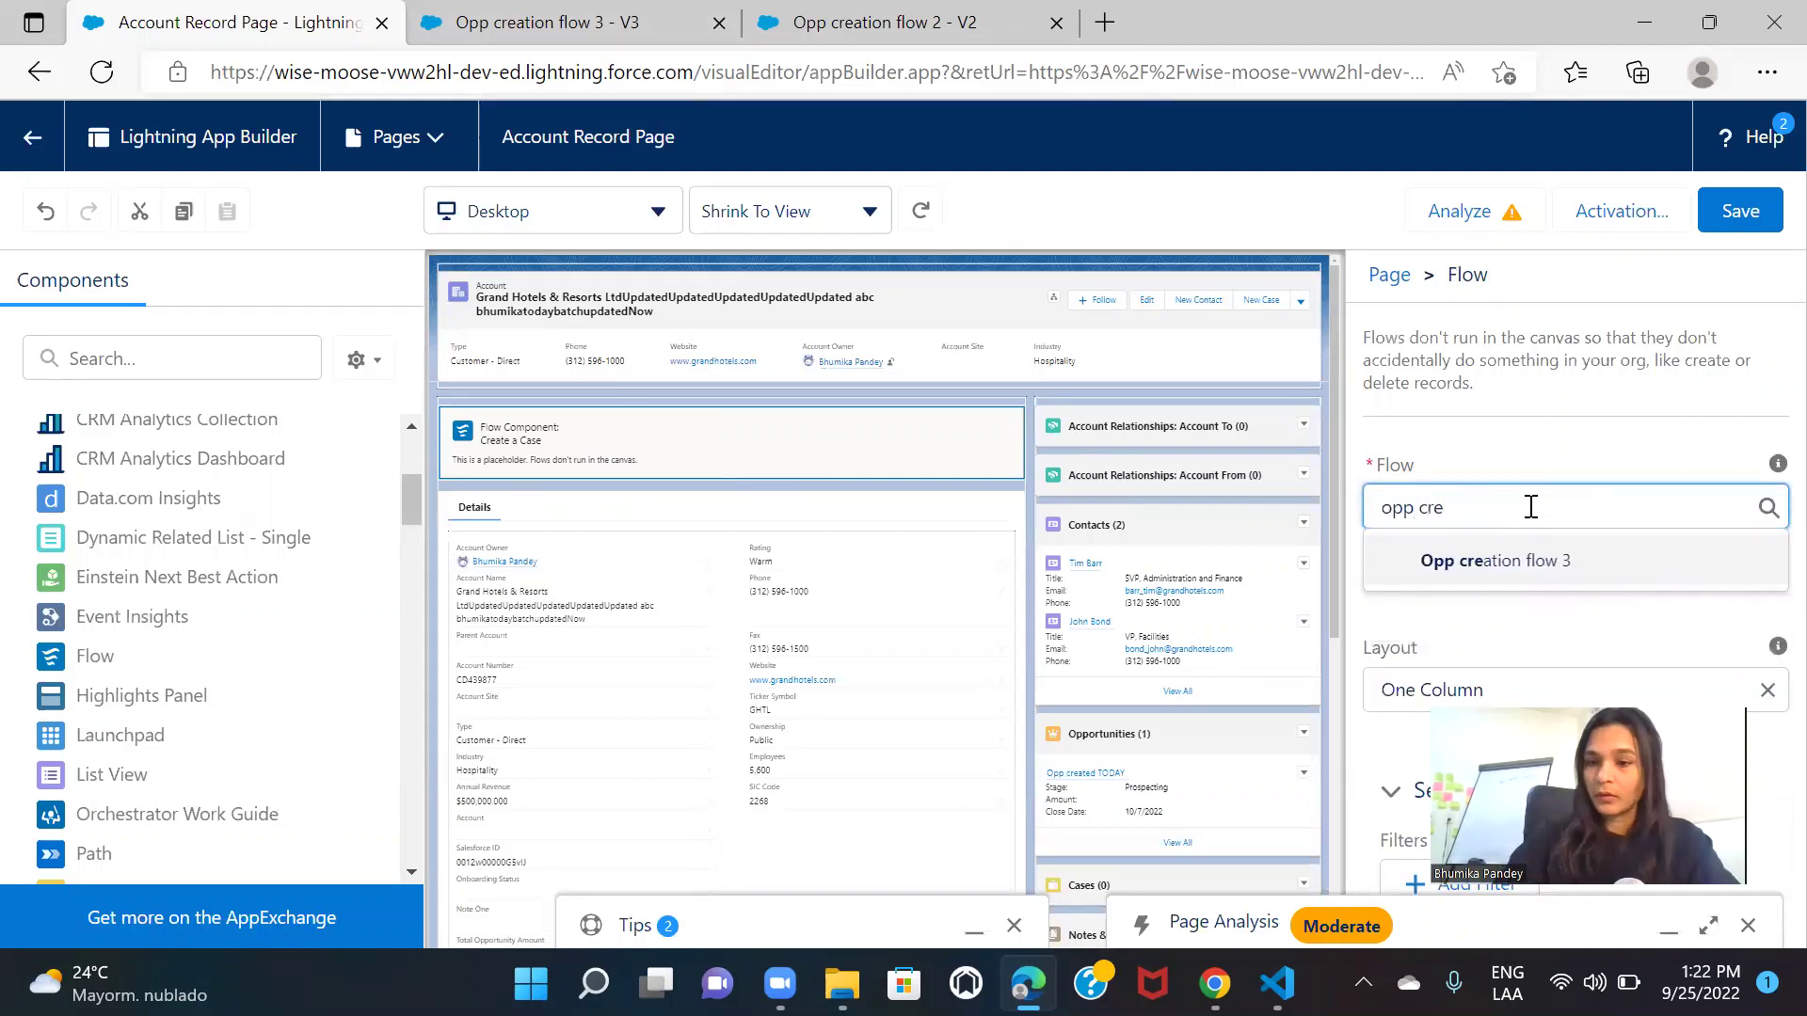
pyautogui.click(1505, 565)
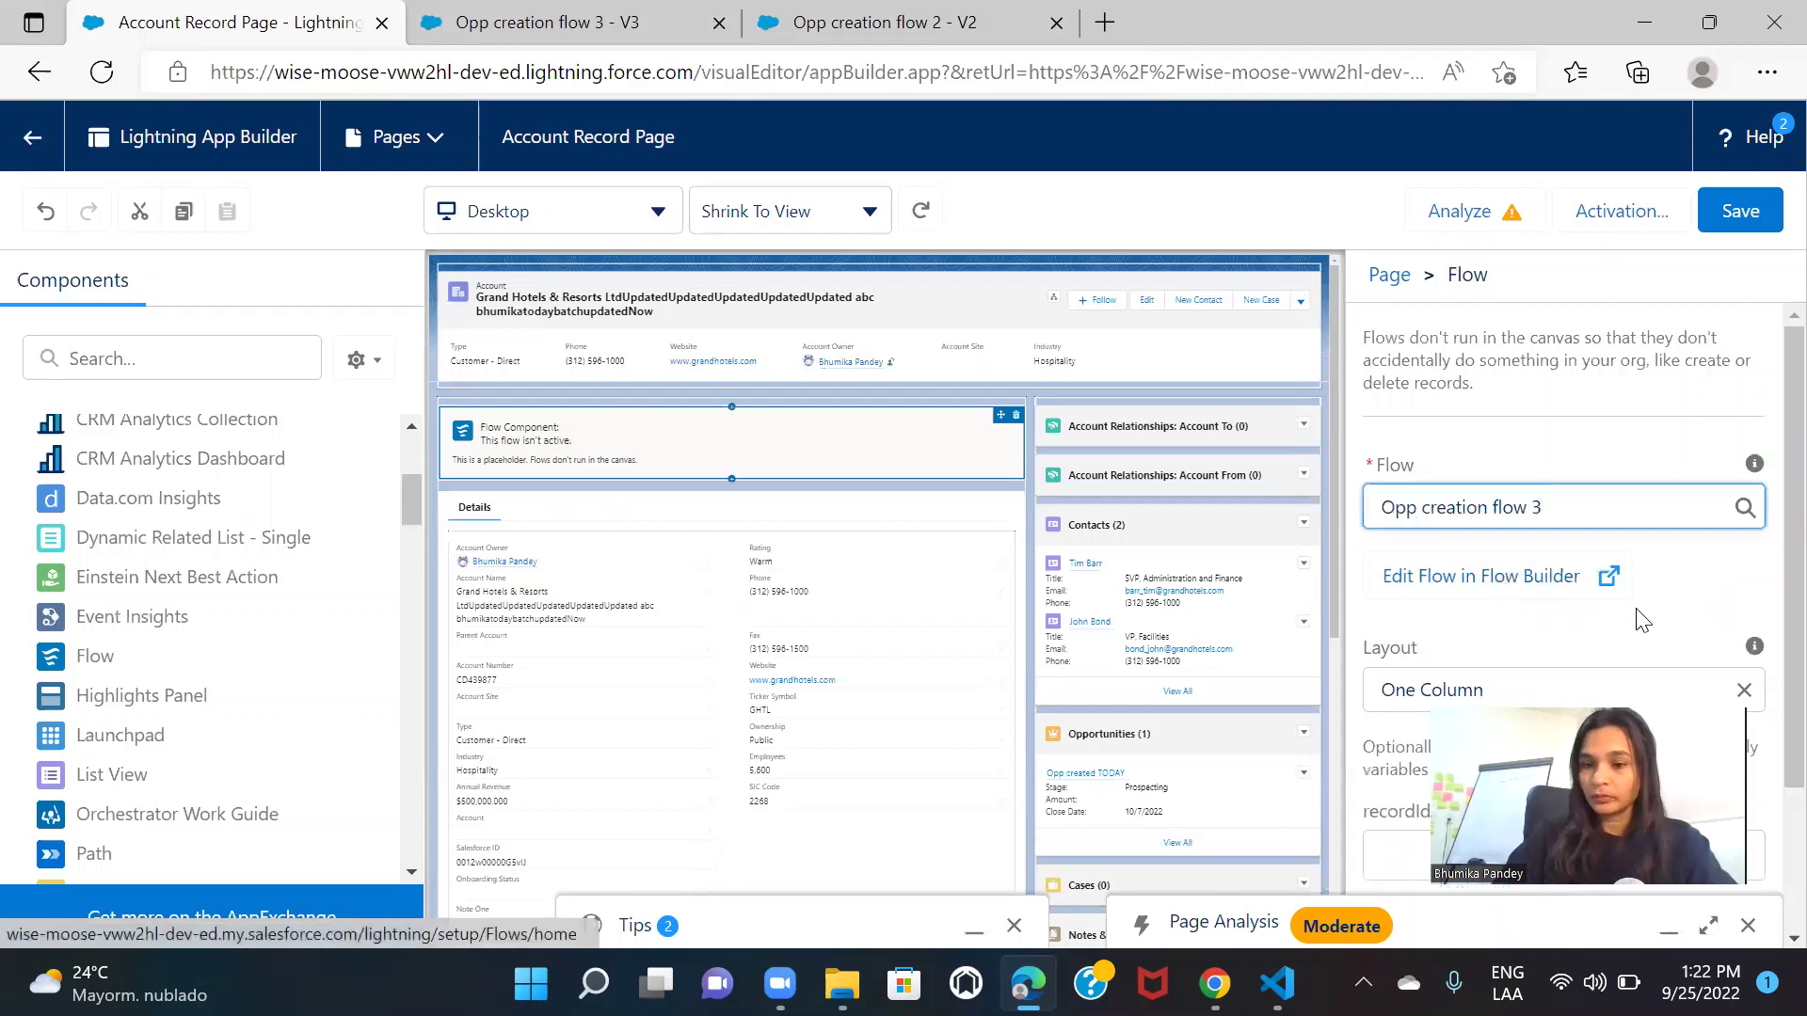
# Pass the record's ID into the flow's recordId variable and save the Account Record Page
pyautogui.scroll(-2, 1430, 640)
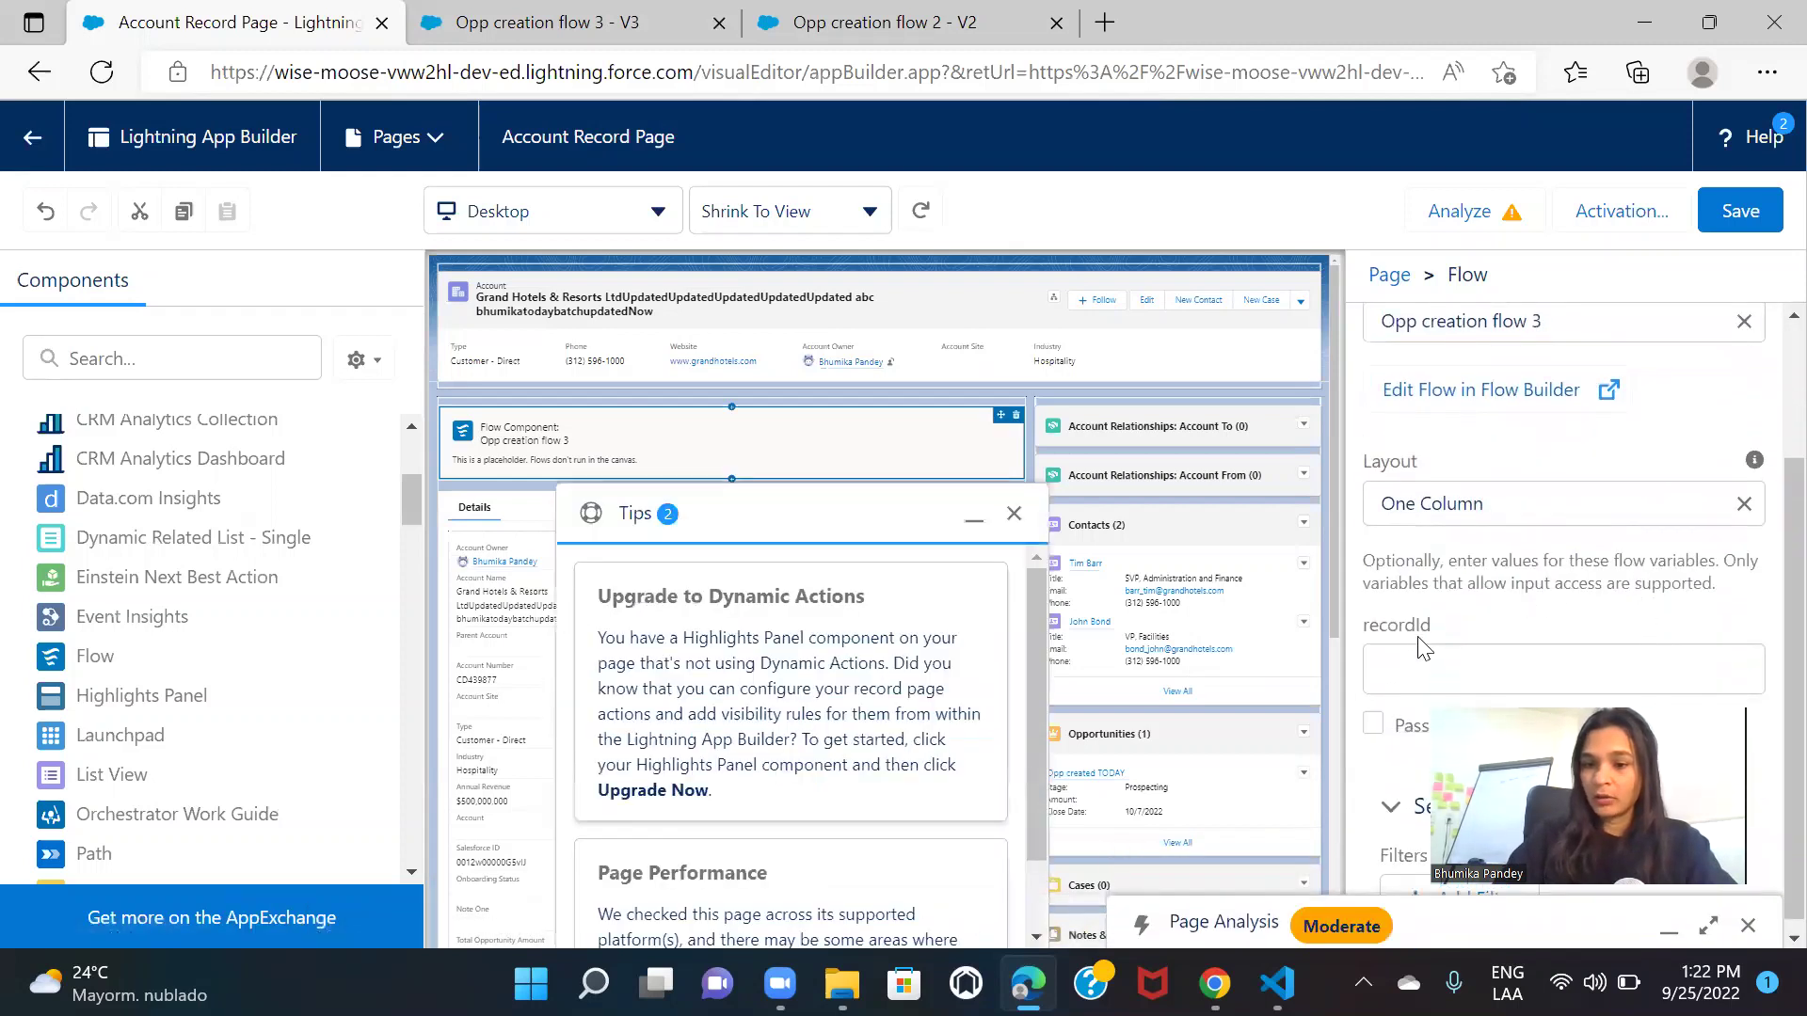
pyautogui.click(1373, 723)
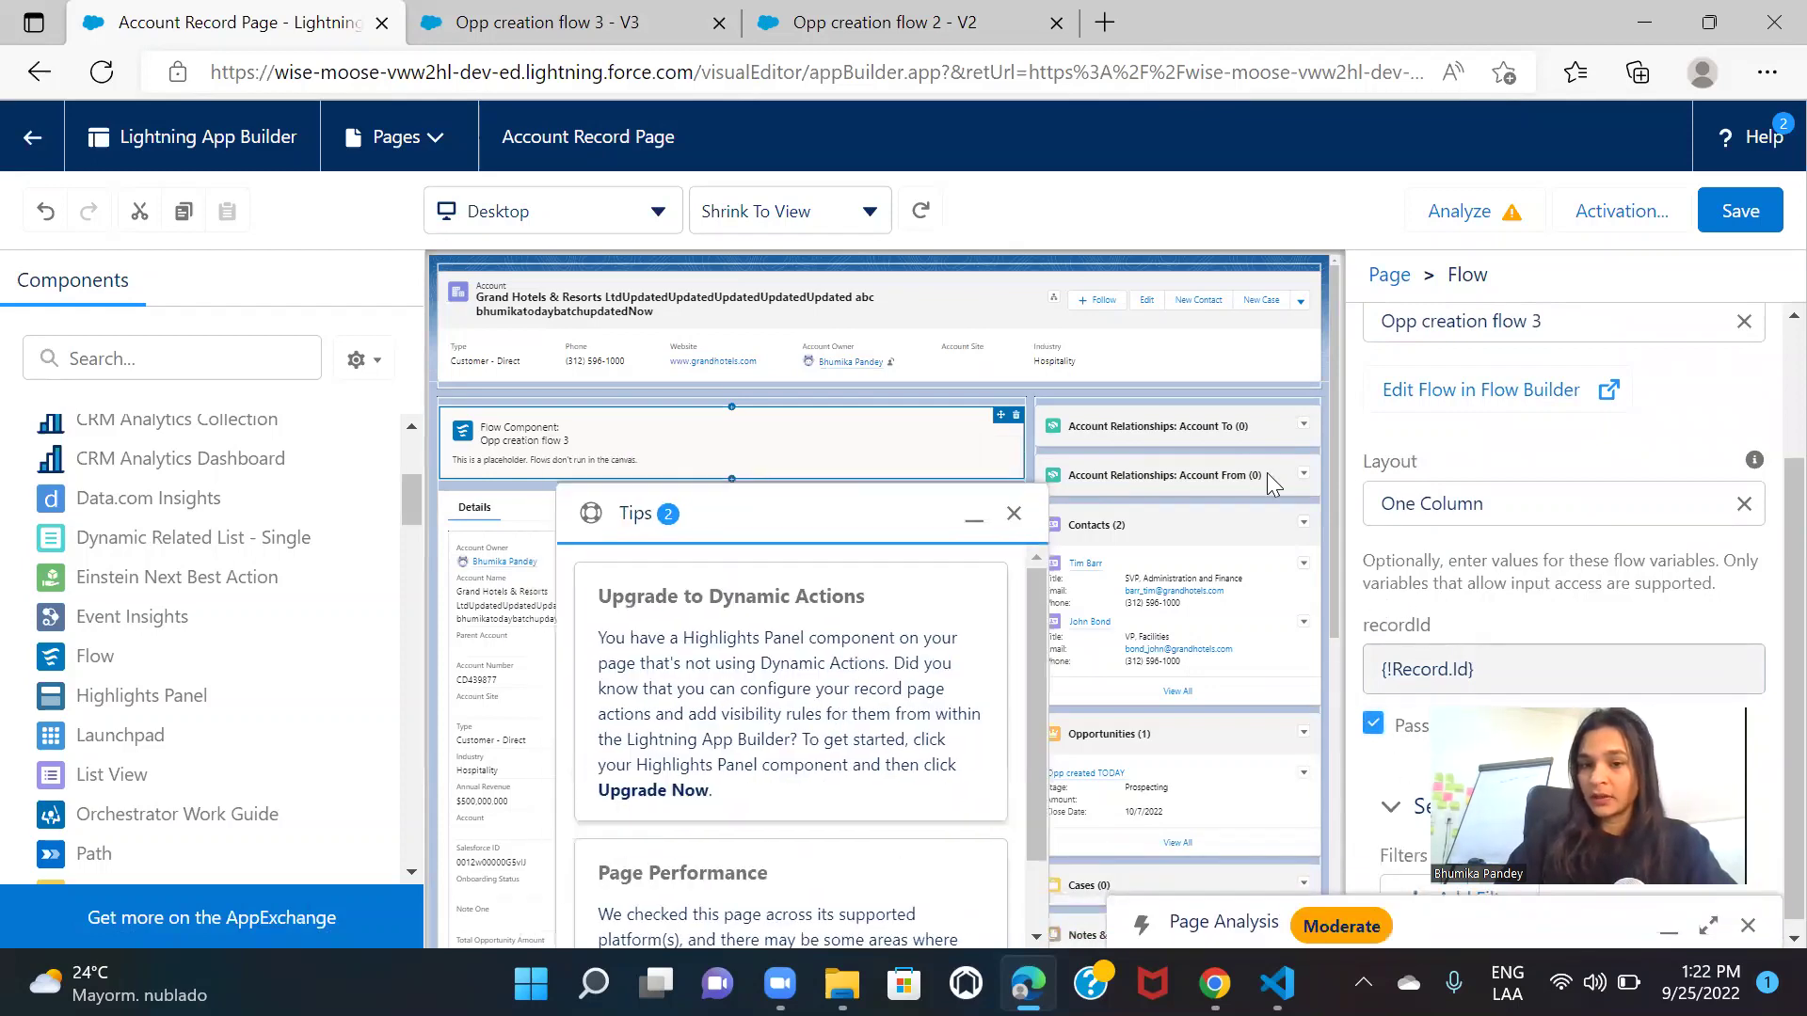
pyautogui.click(1013, 513)
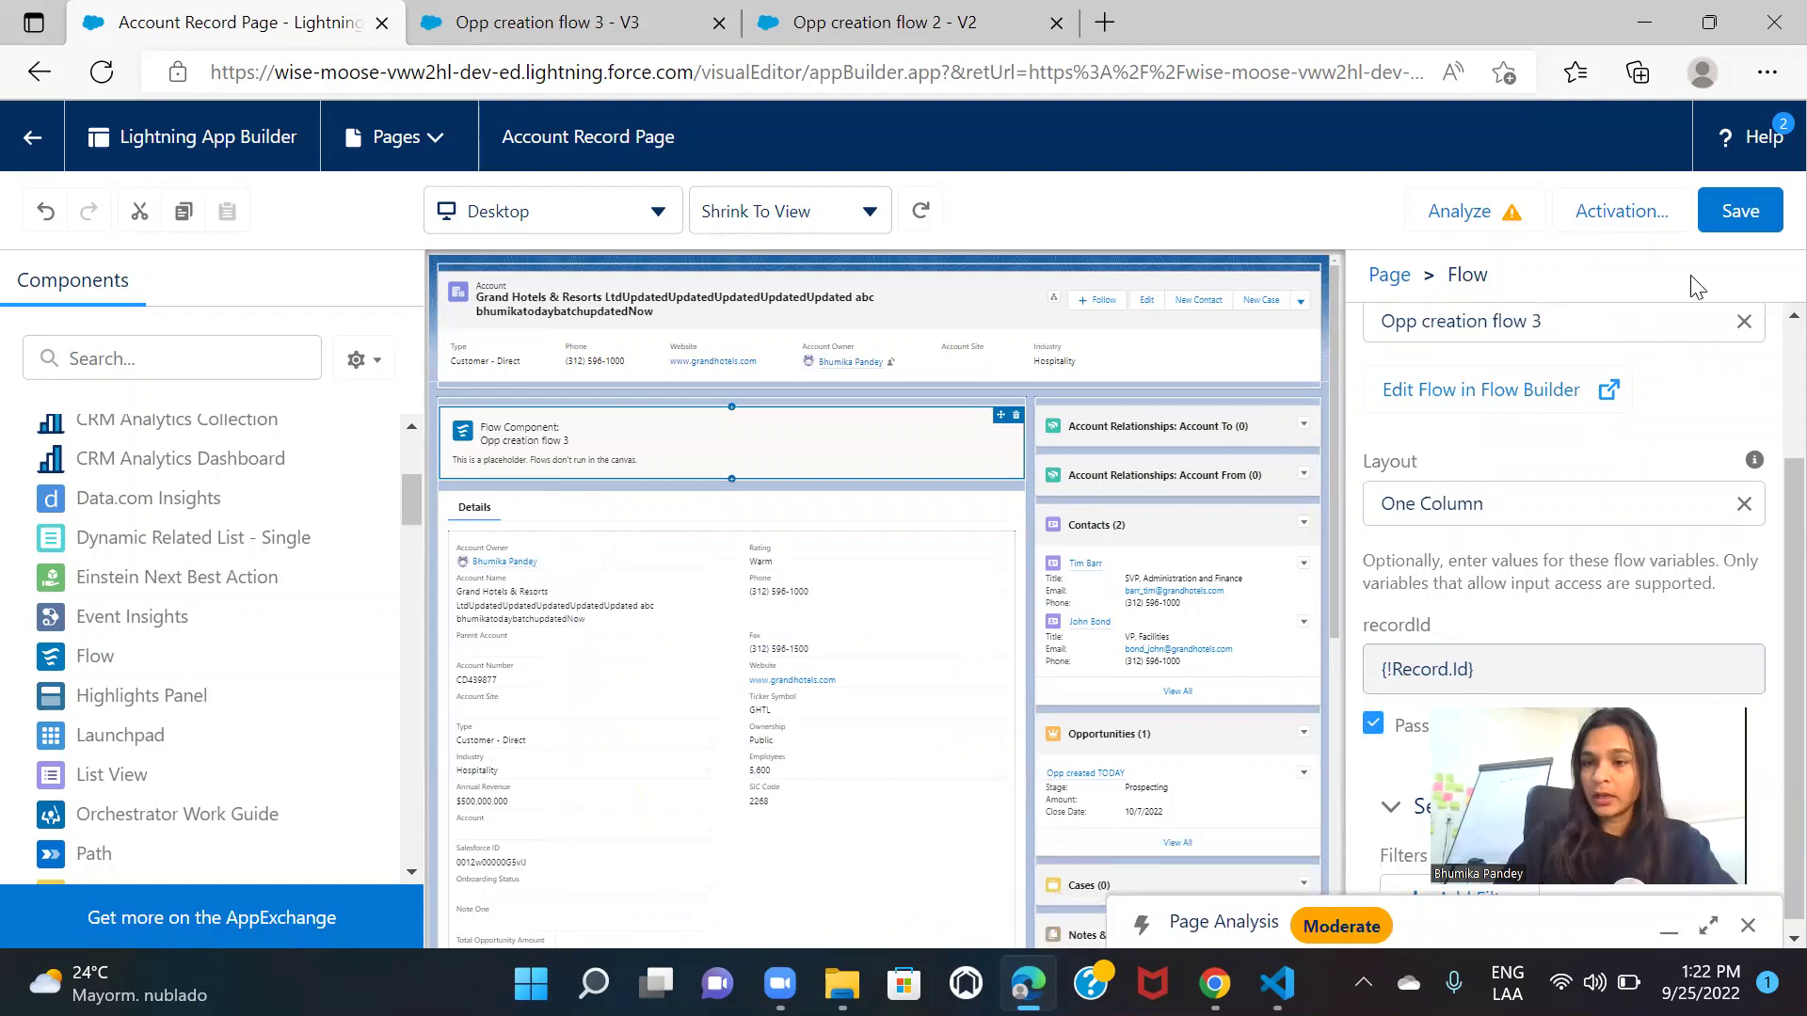
pyautogui.click(1736, 224)
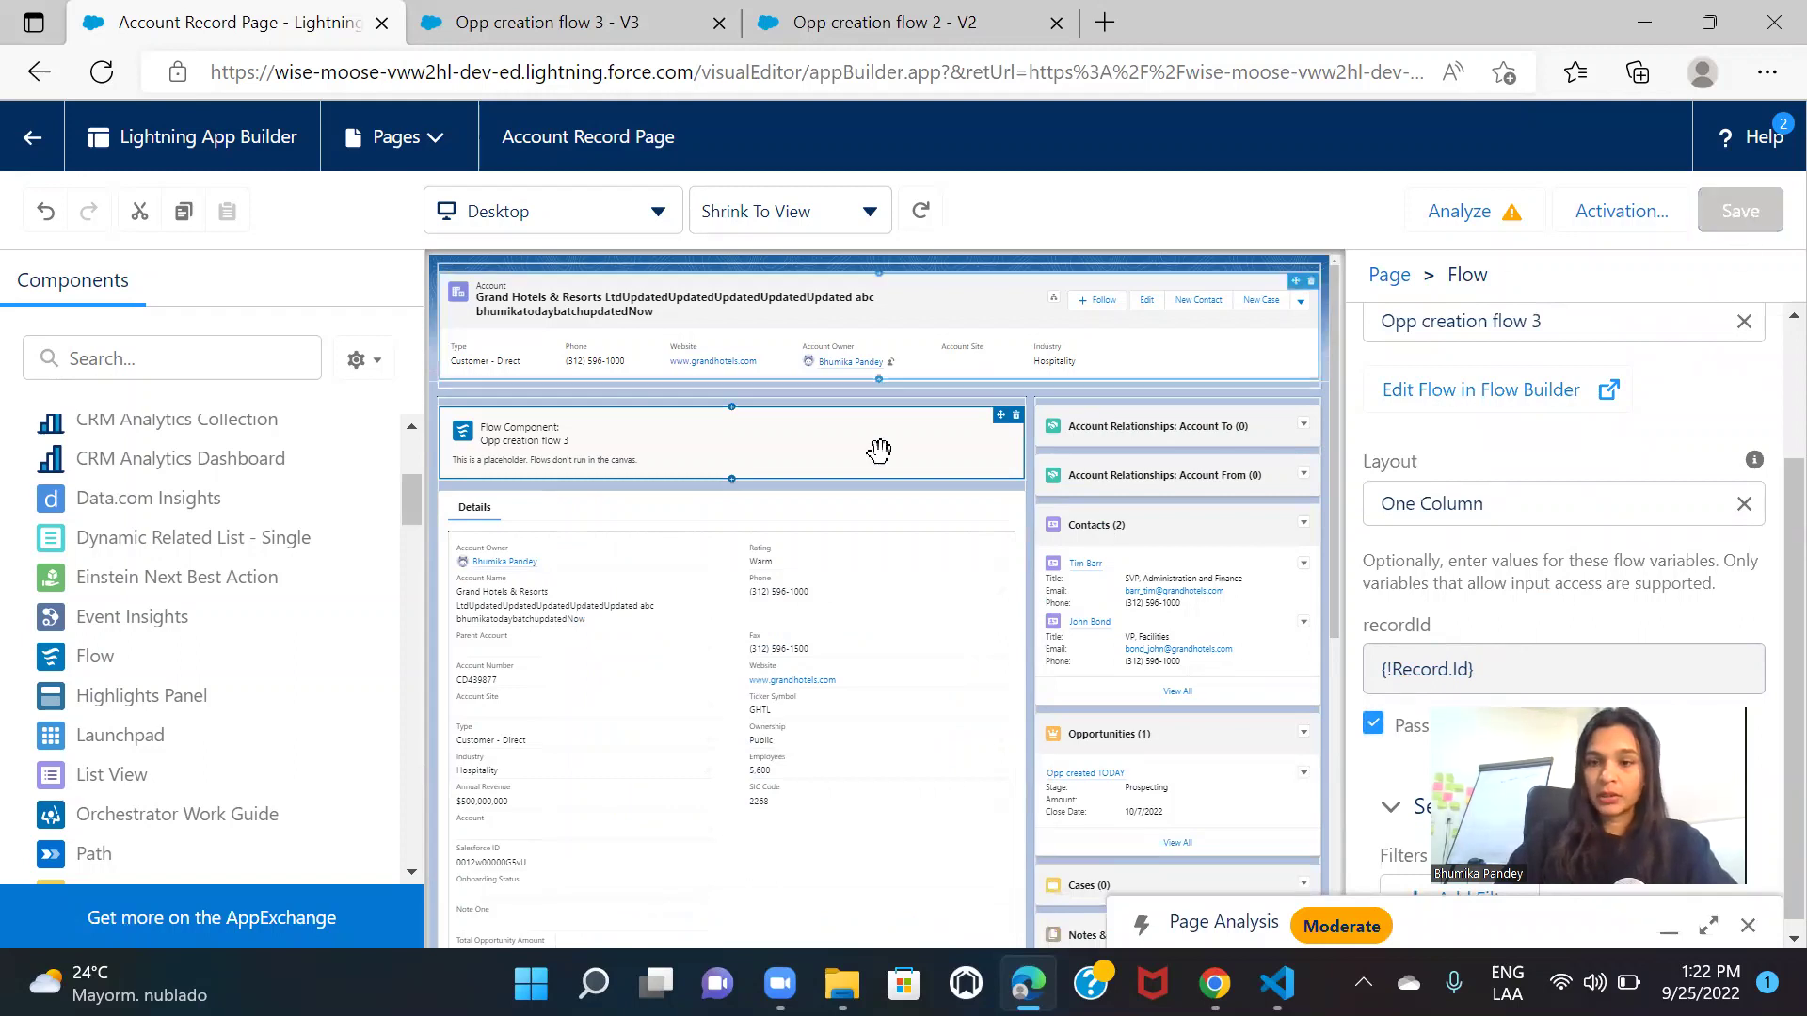
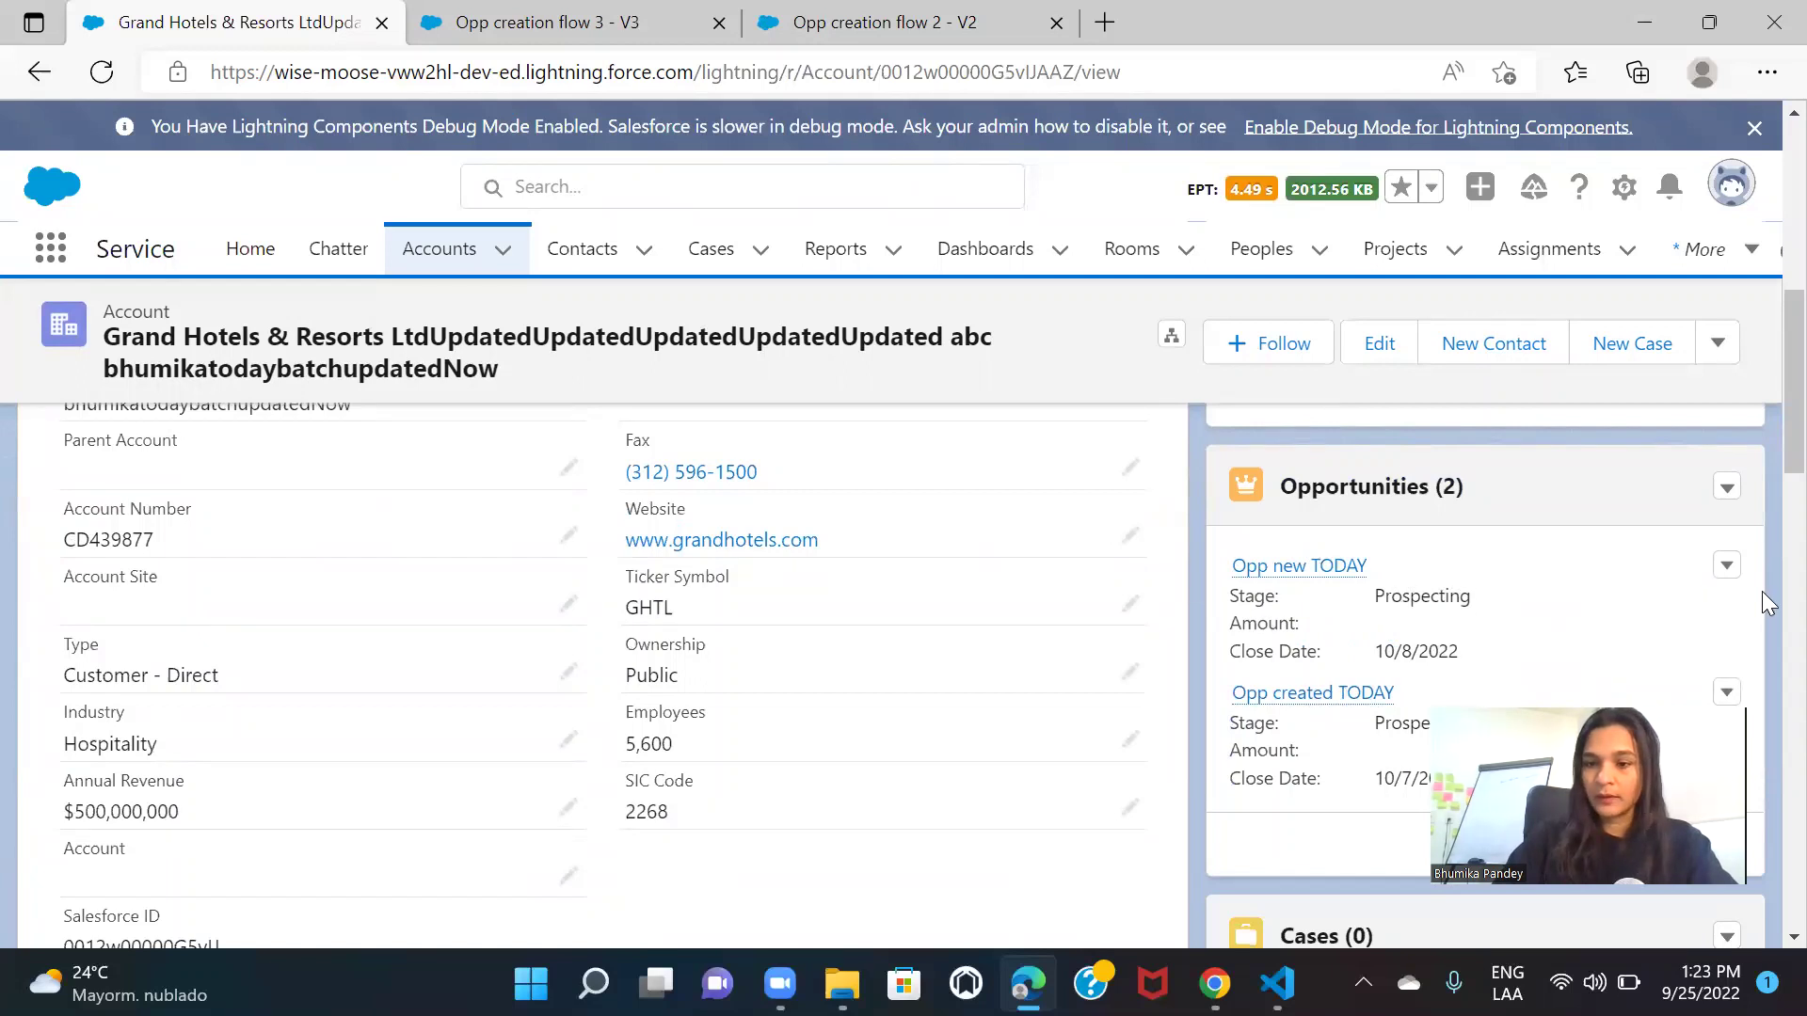
# Delete the opportunities Opp new TODAY and Opp created TODAY from the account's related Opportunities list
pyautogui.click(1726, 540)
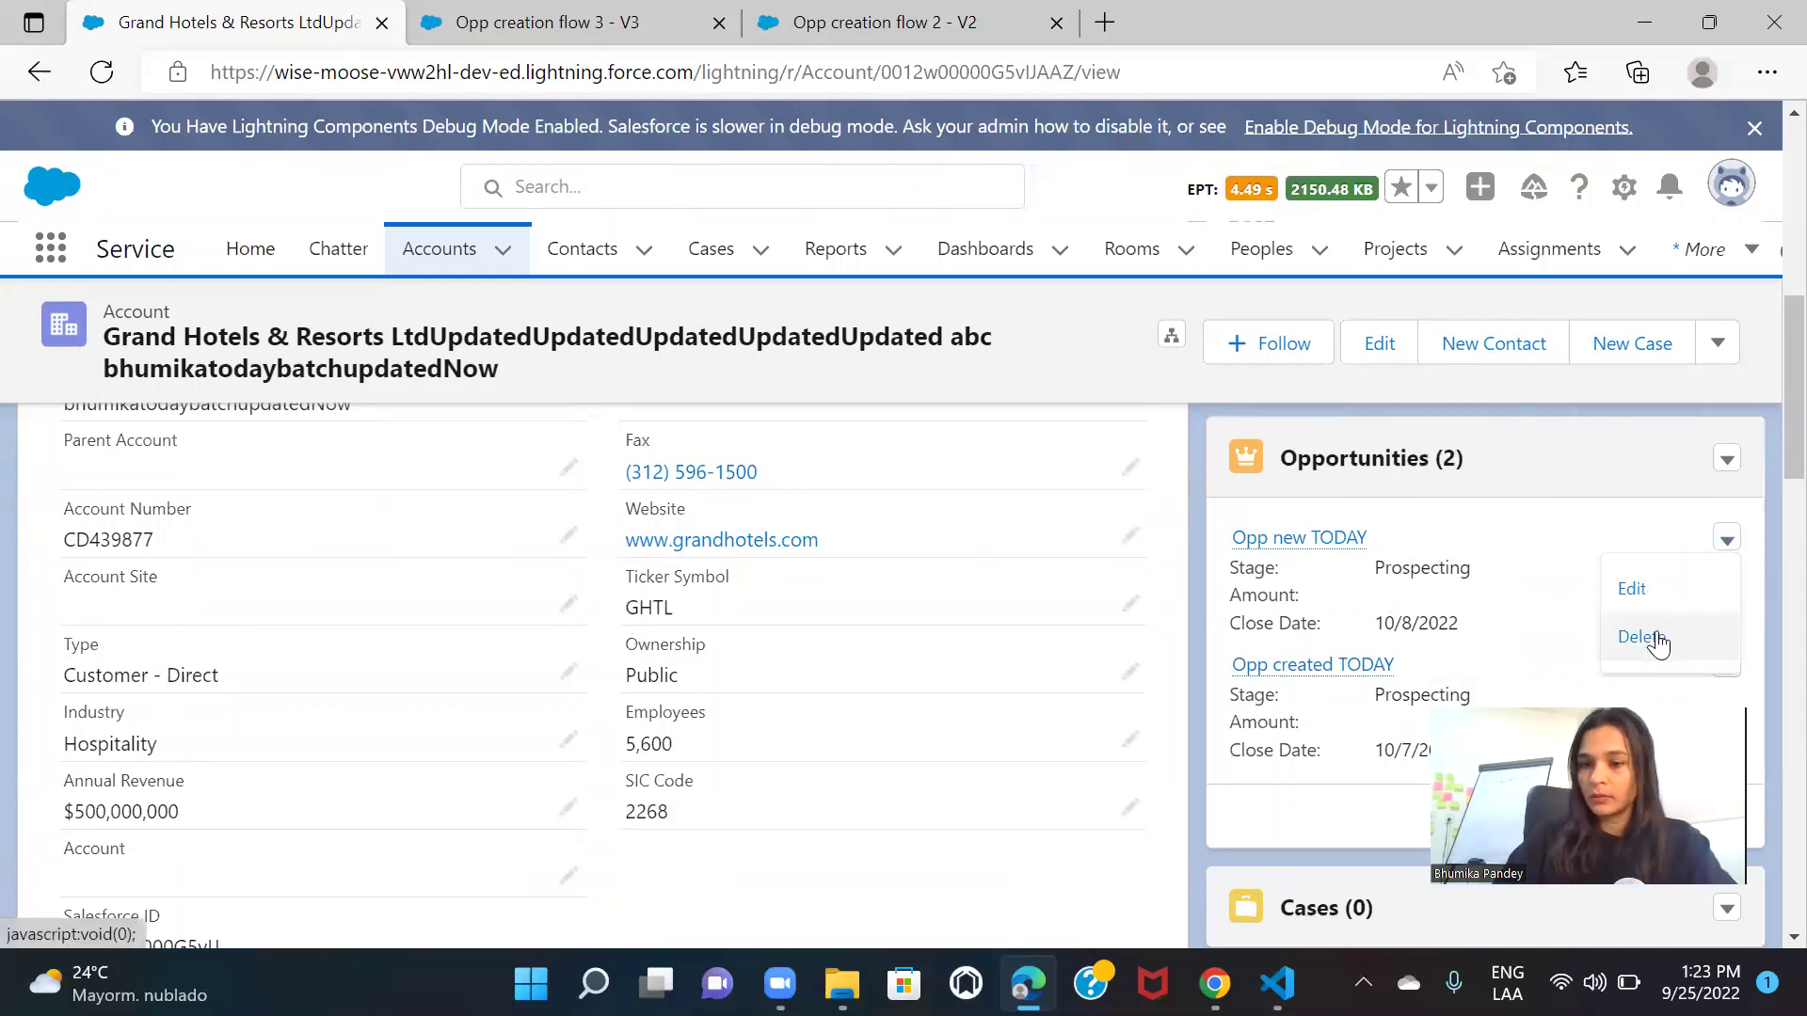
pyautogui.click(1649, 637)
pyautogui.click(1272, 578)
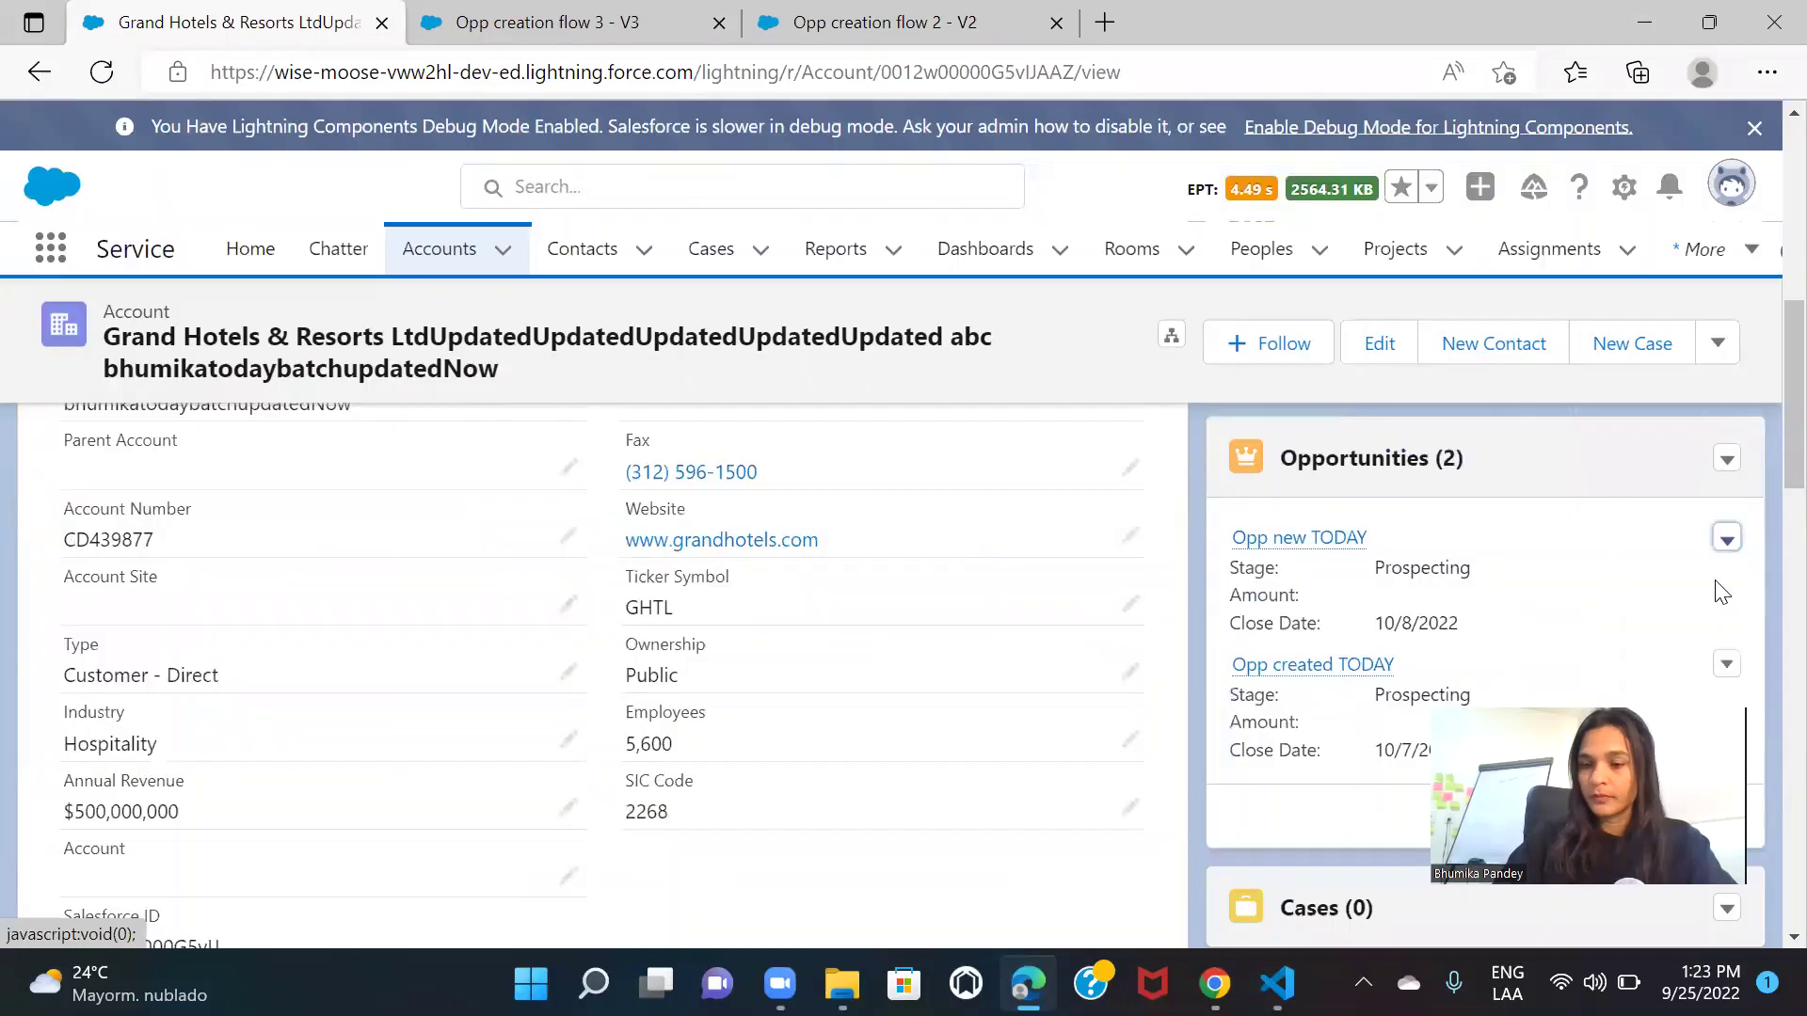
pyautogui.click(1726, 538)
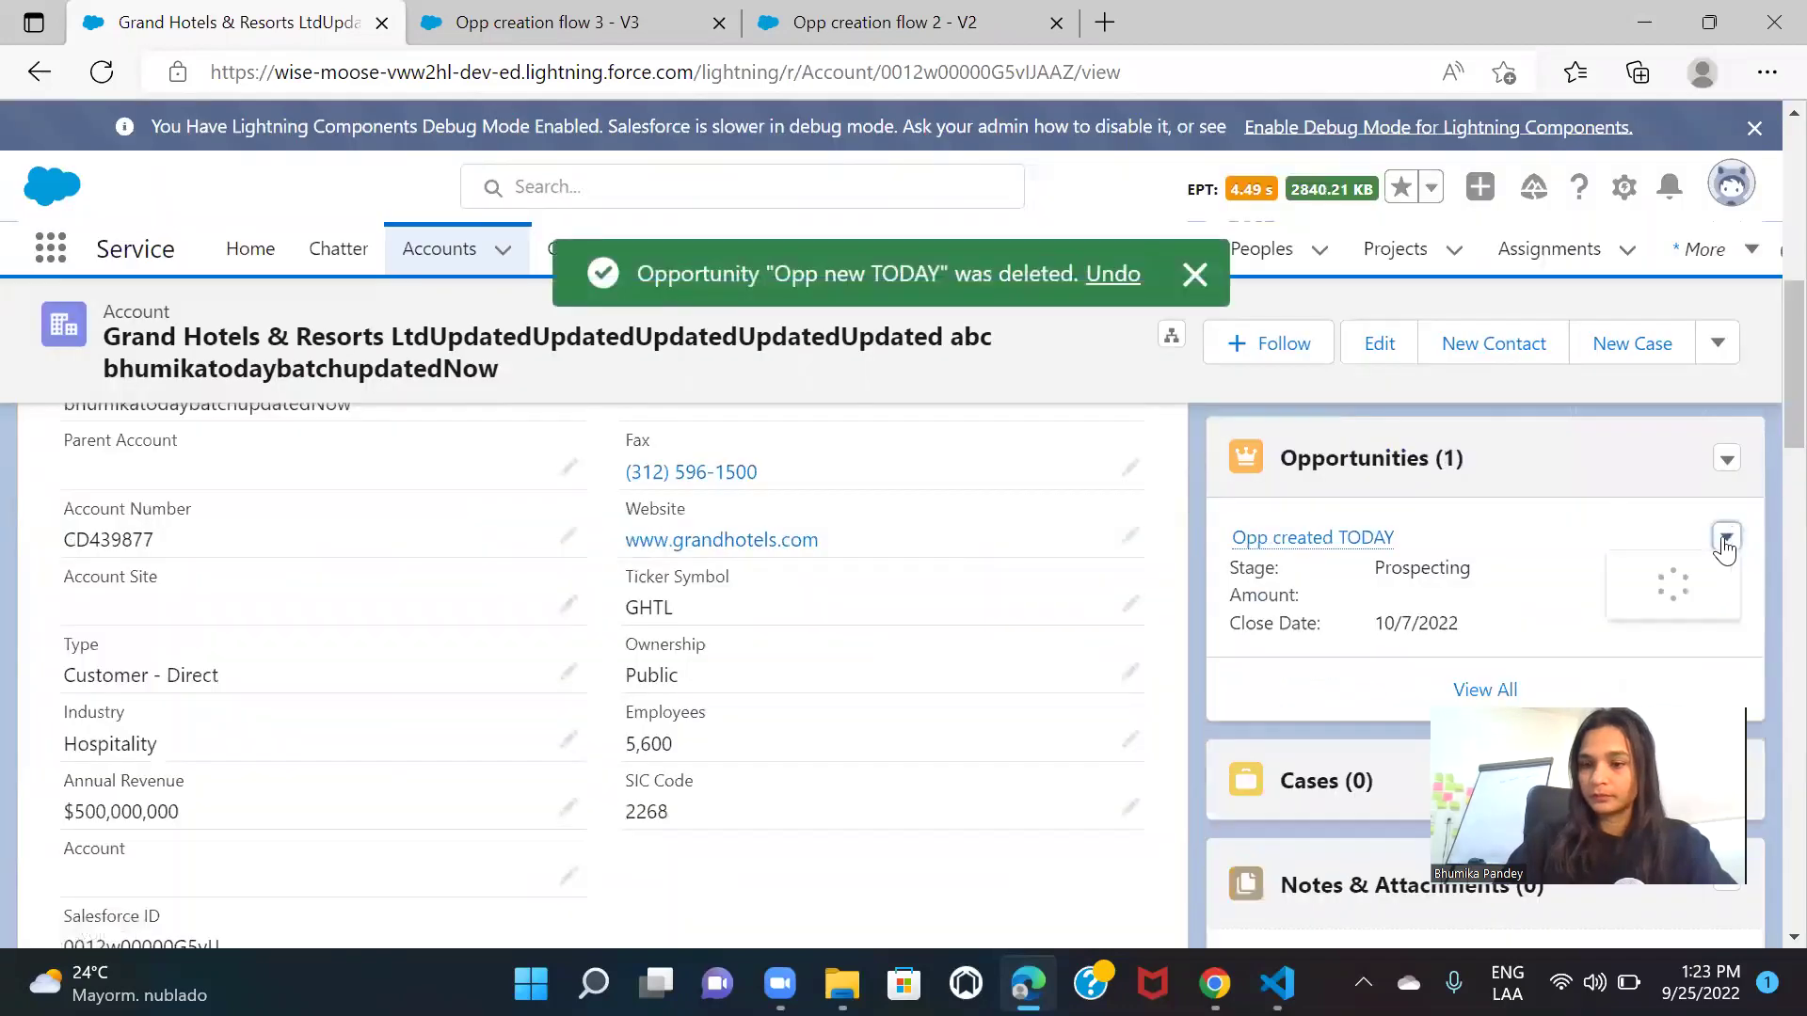
pyautogui.click(1648, 637)
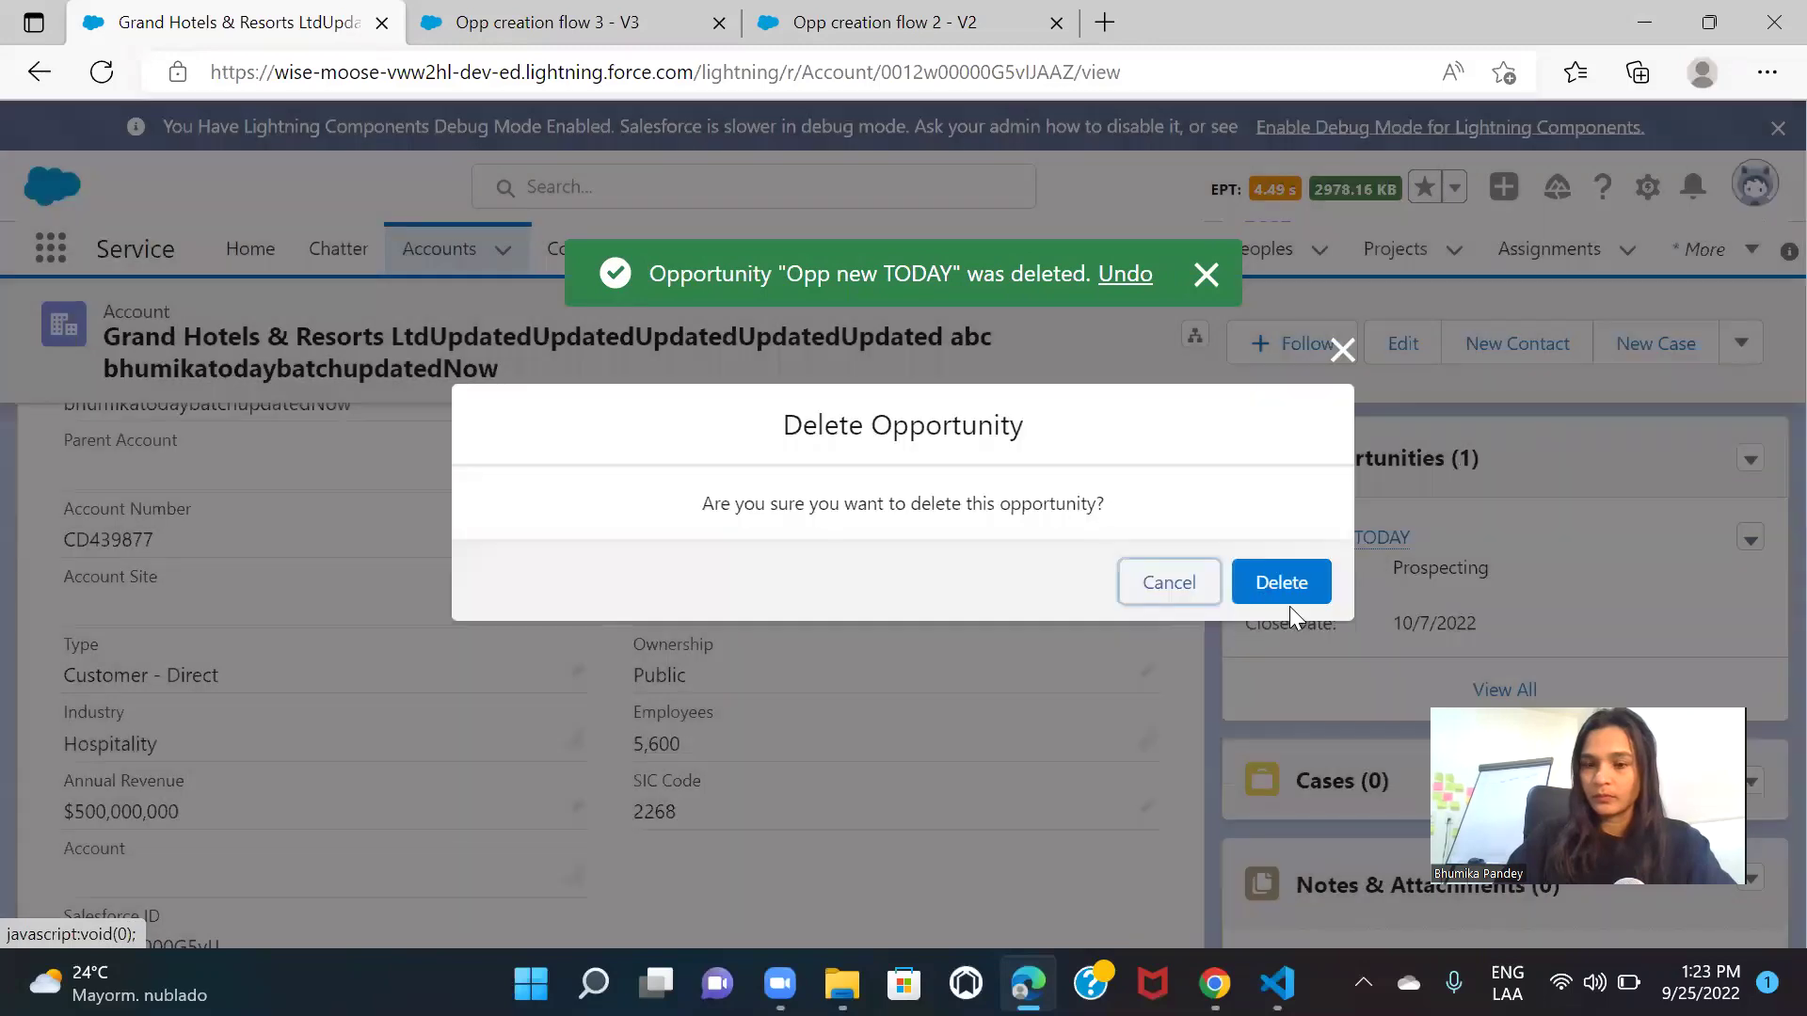
pyautogui.click(1282, 582)
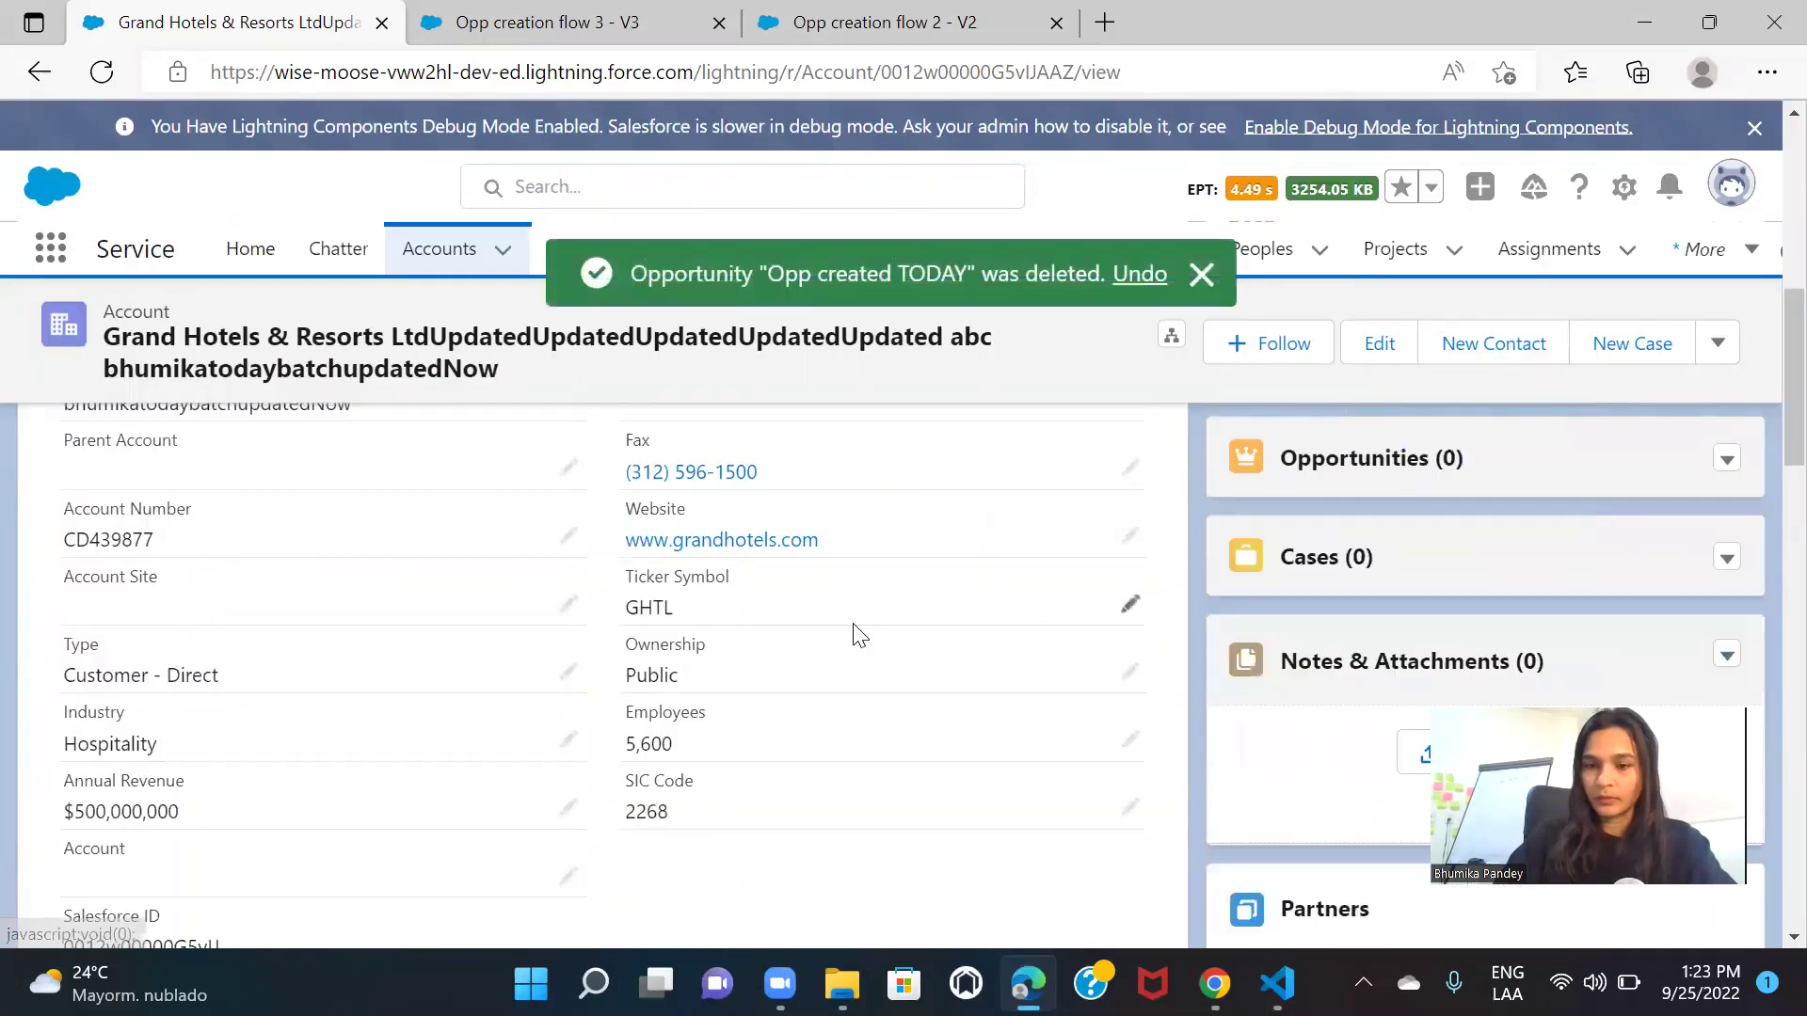
# Enter the name Opportunity via Flow and the close date Oct 8, 2022 in the account's embedded flow, and continue
pyautogui.scroll(3, 856, 624)
pyautogui.scroll(5, 855, 624)
pyautogui.click(351, 648)
pyautogui.write('Opportunity ')
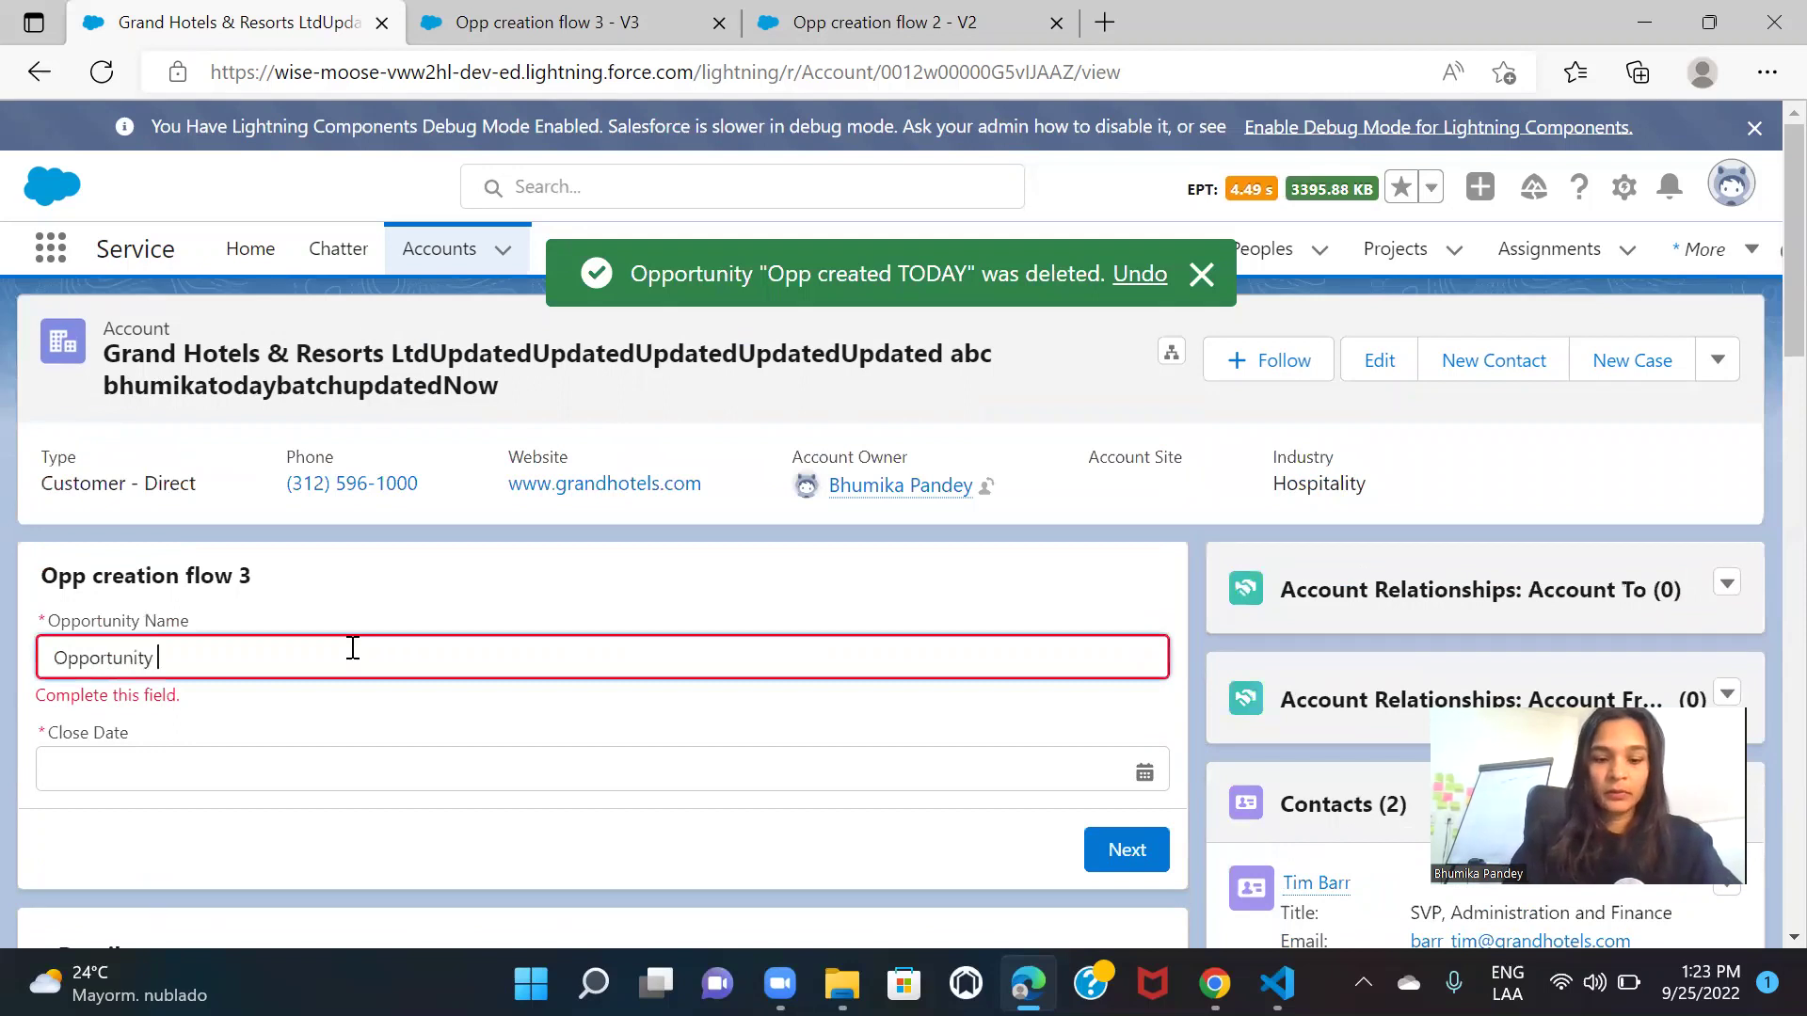
pyautogui.write('via Flow')
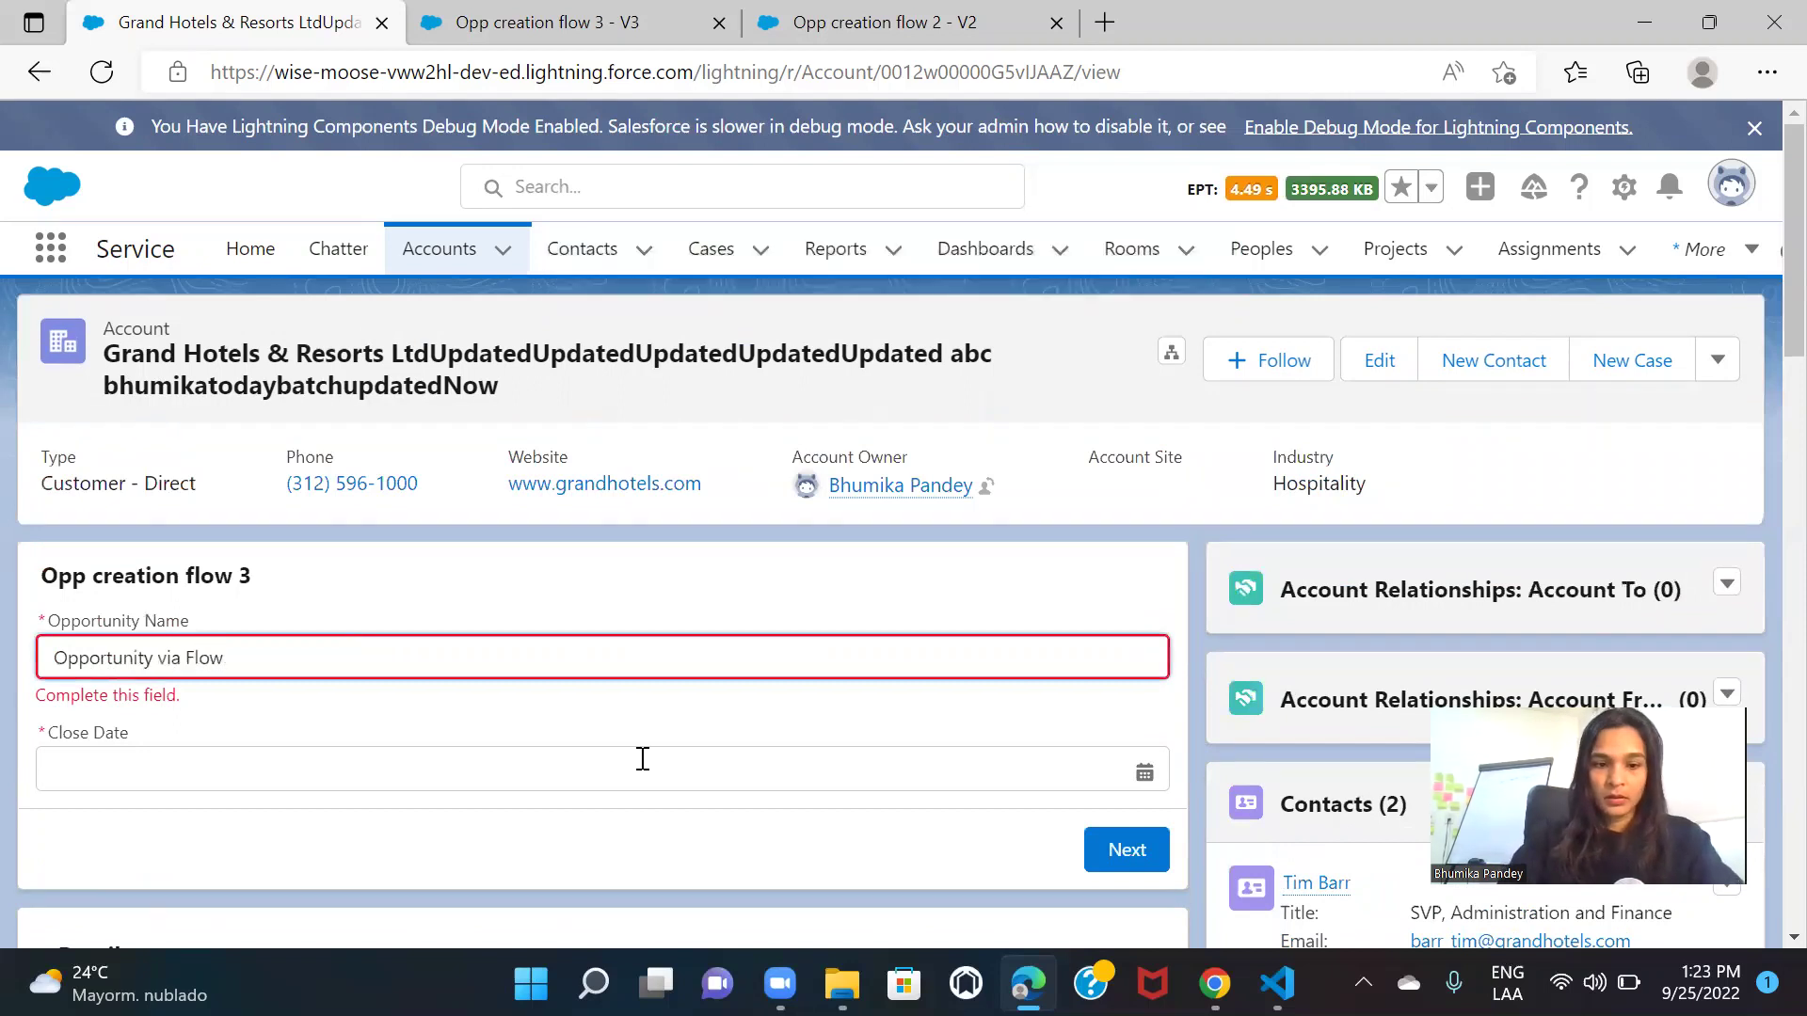
pyautogui.click(628, 779)
pyautogui.click(750, 745)
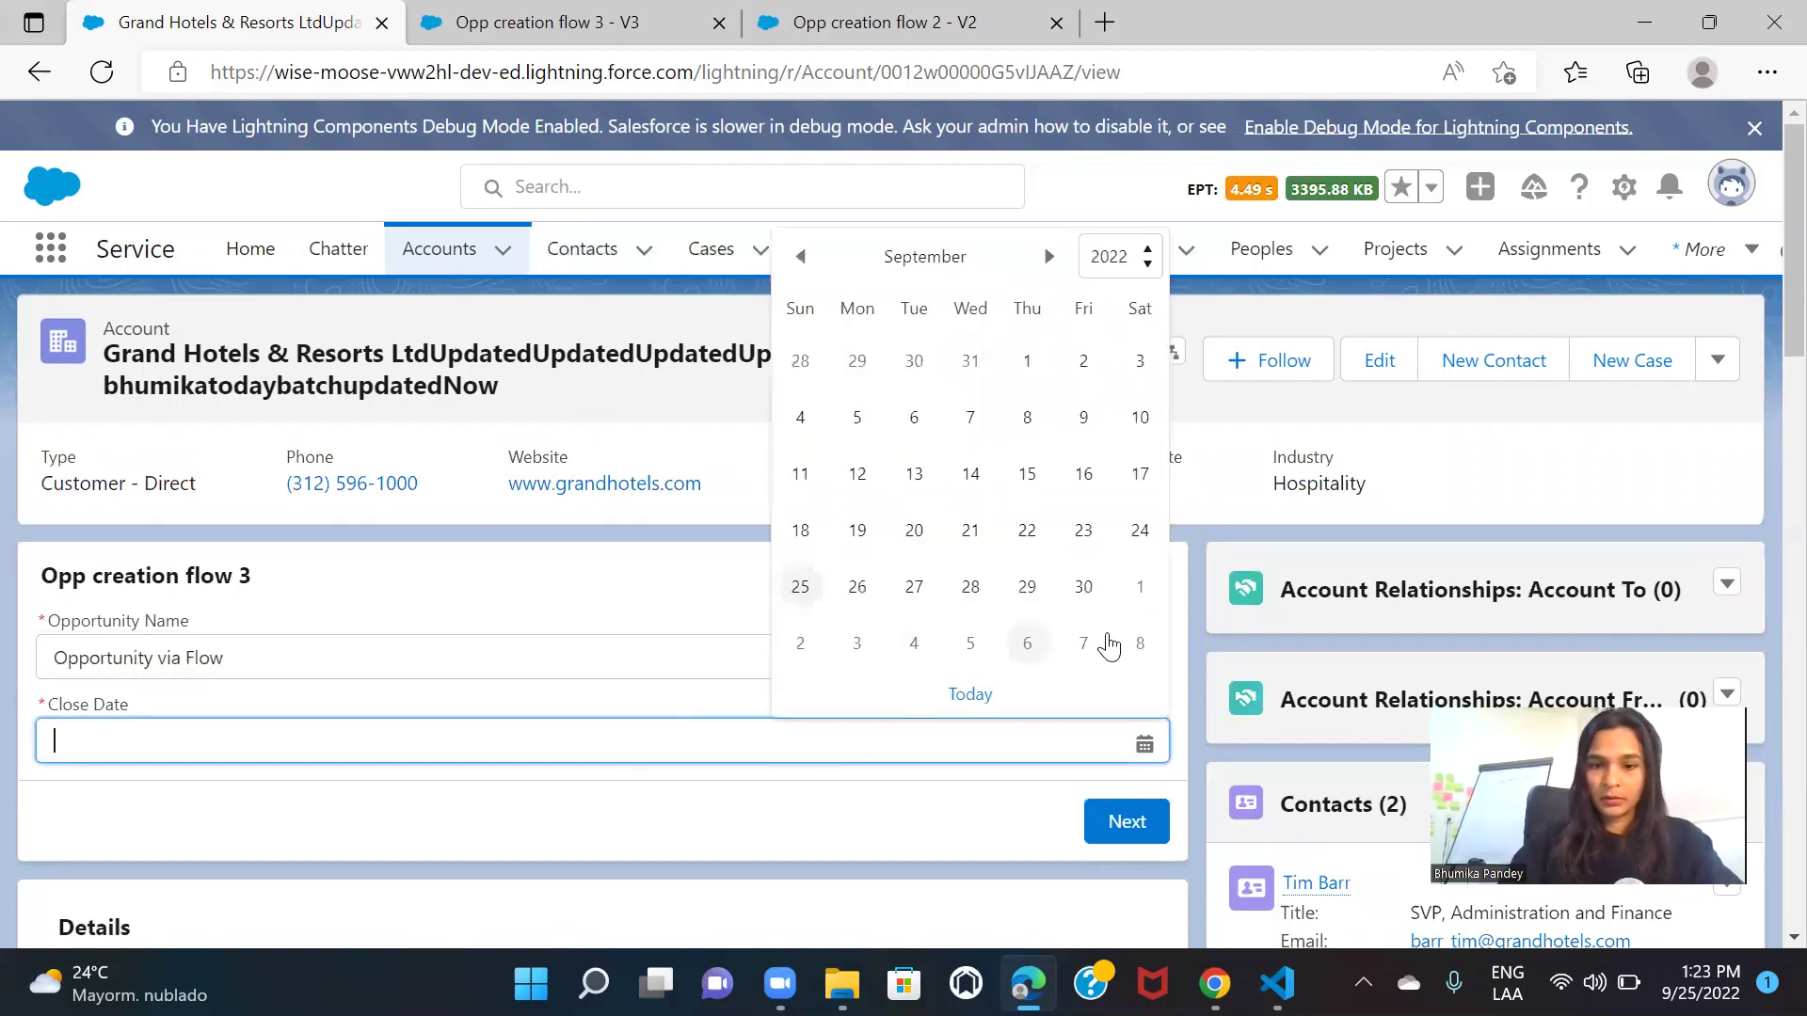
pyautogui.click(1125, 648)
pyautogui.click(1120, 820)
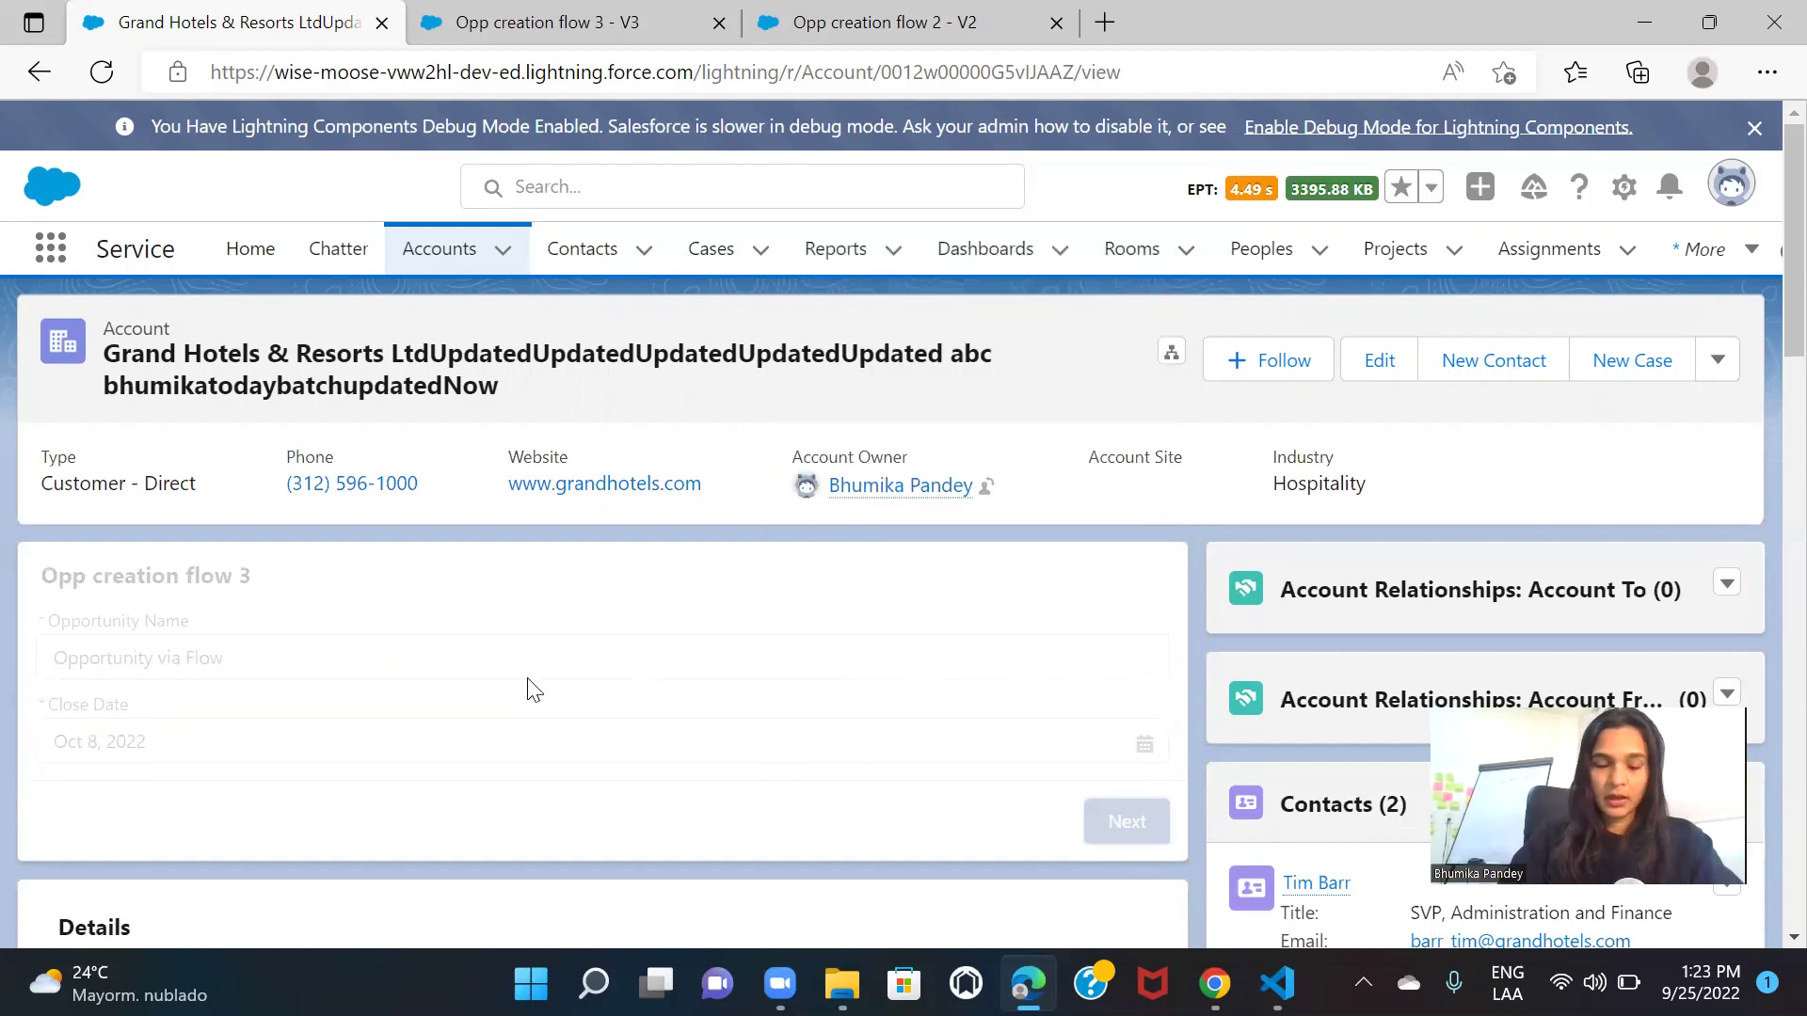
# Set the opportunity's stage to Value Proposition and finish the flow
pyautogui.click(392, 661)
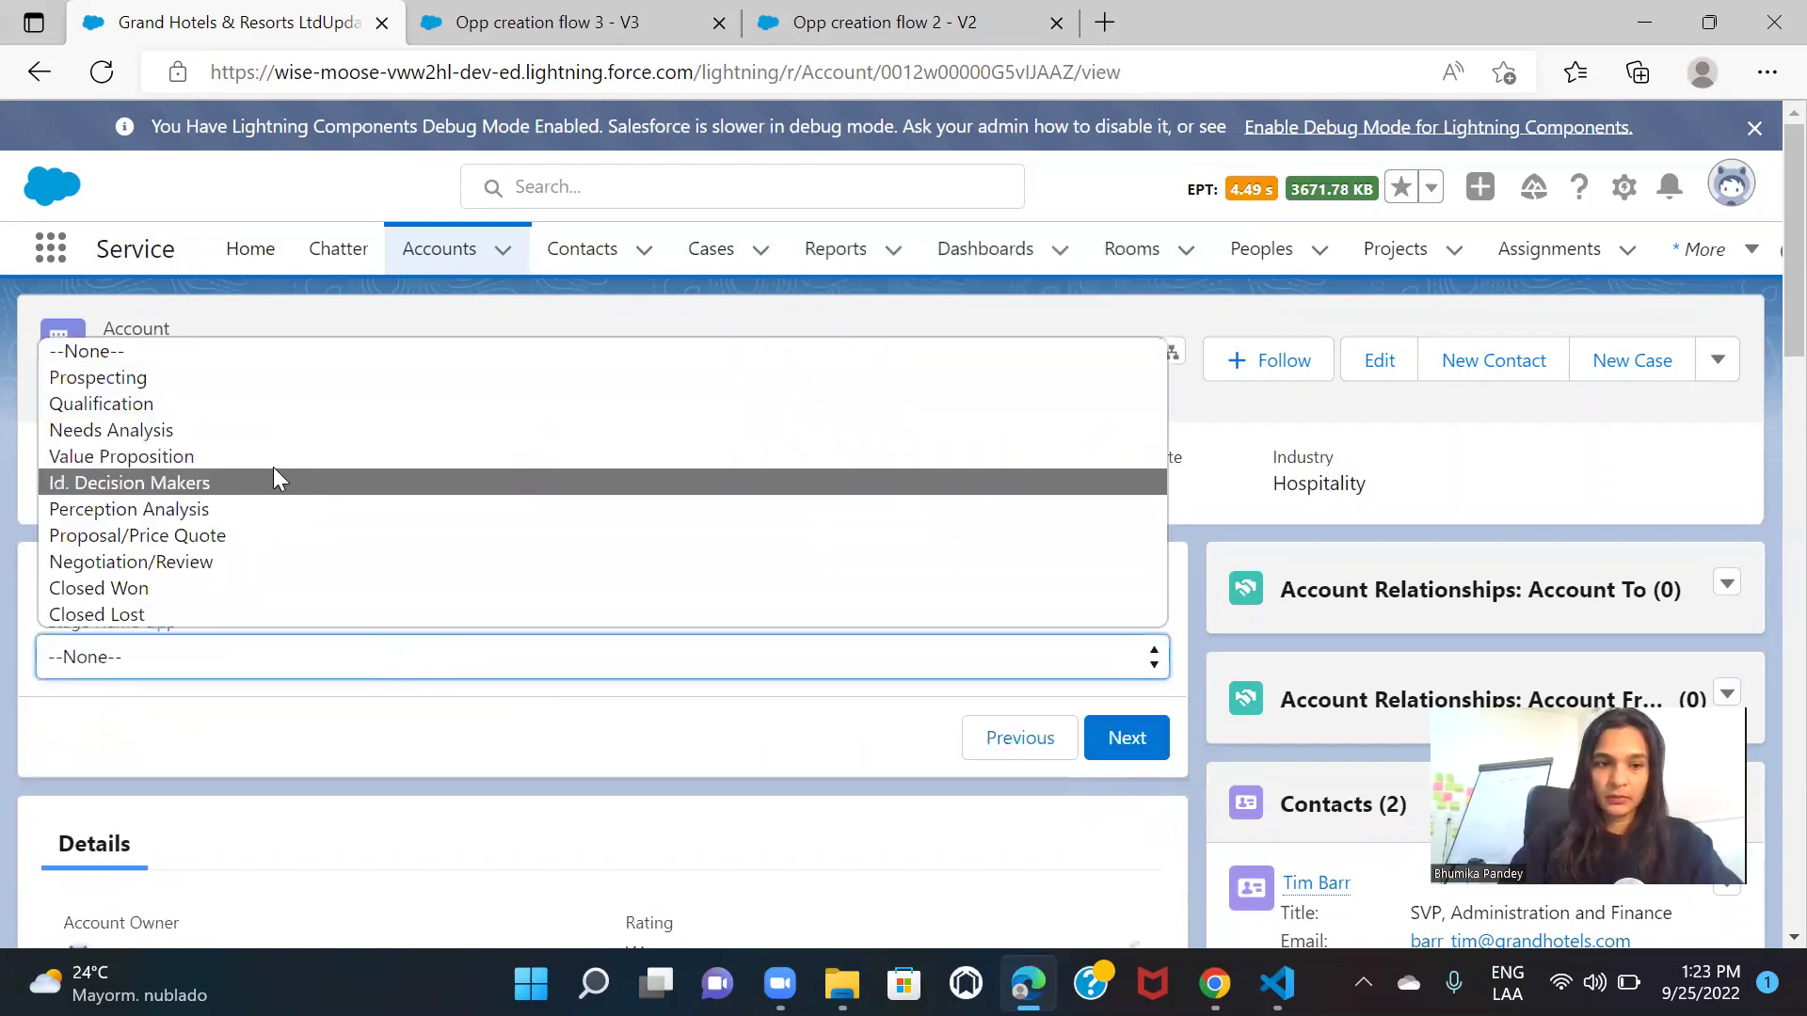
pyautogui.click(239, 457)
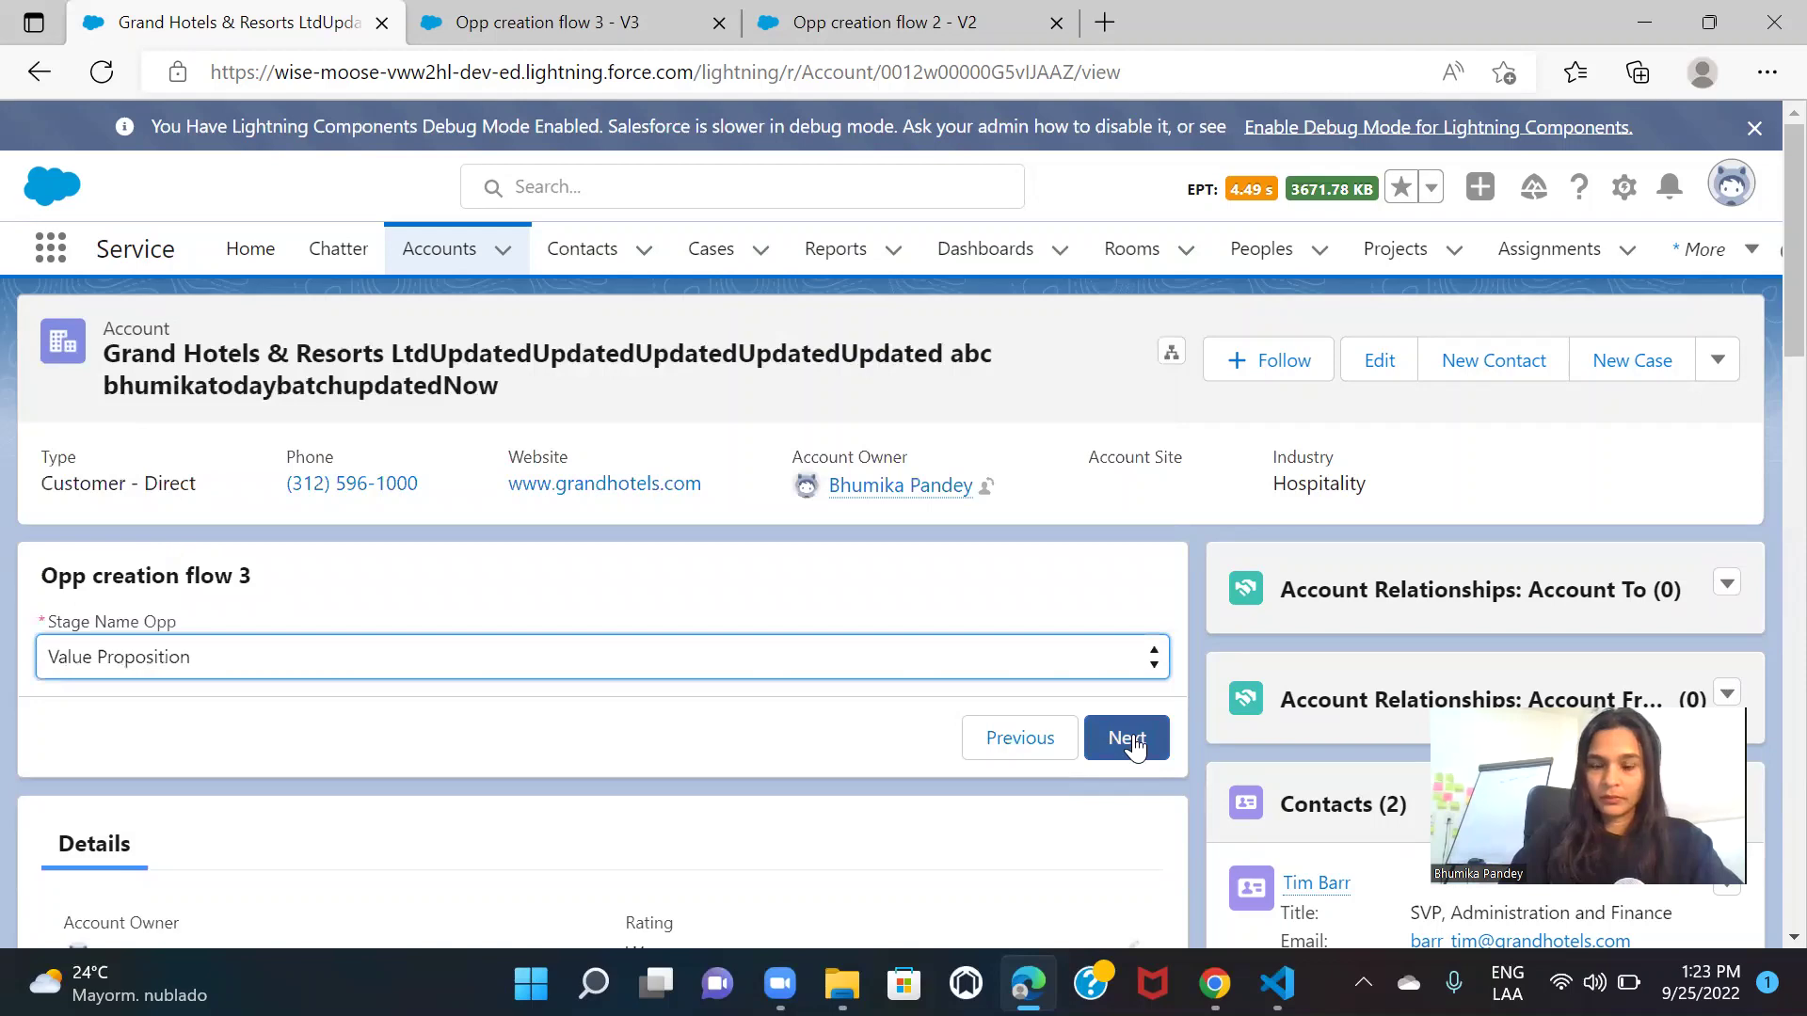
pyautogui.click(1134, 741)
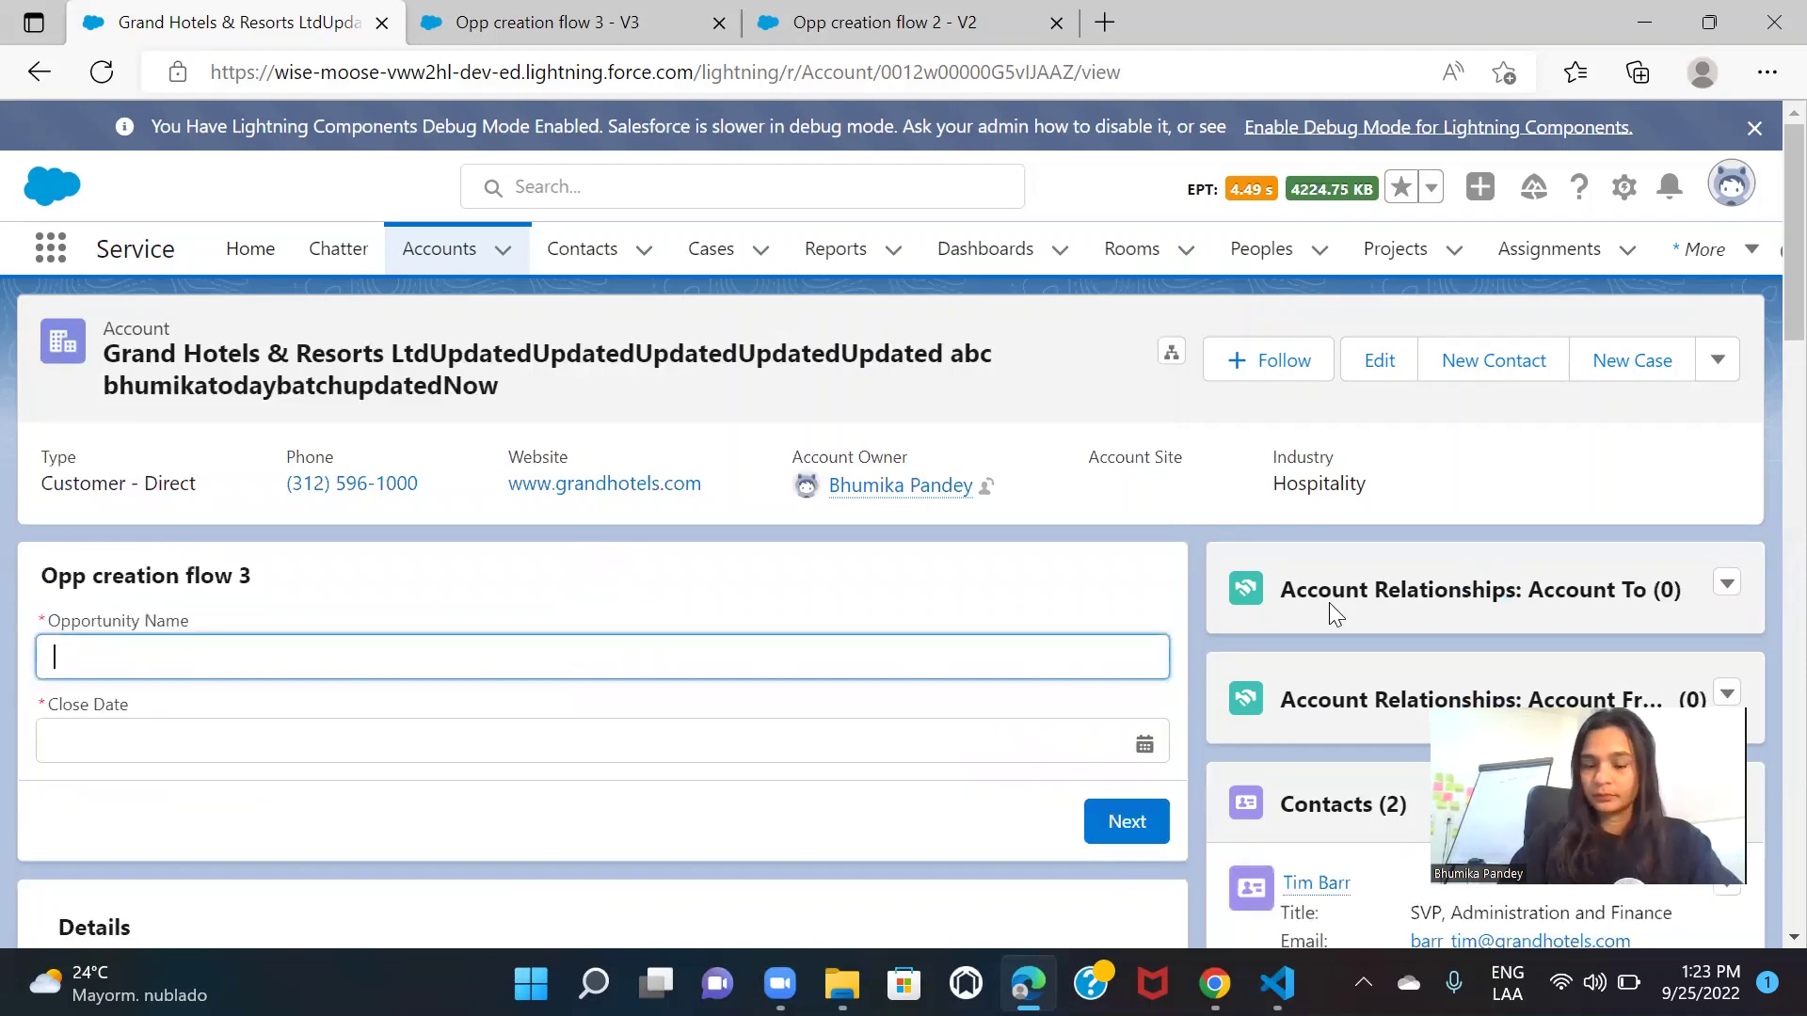
# Open the Opportunity via Flow record from the account's related opportunities and check its Account Name field
pyautogui.scroll(-8, 1329, 603)
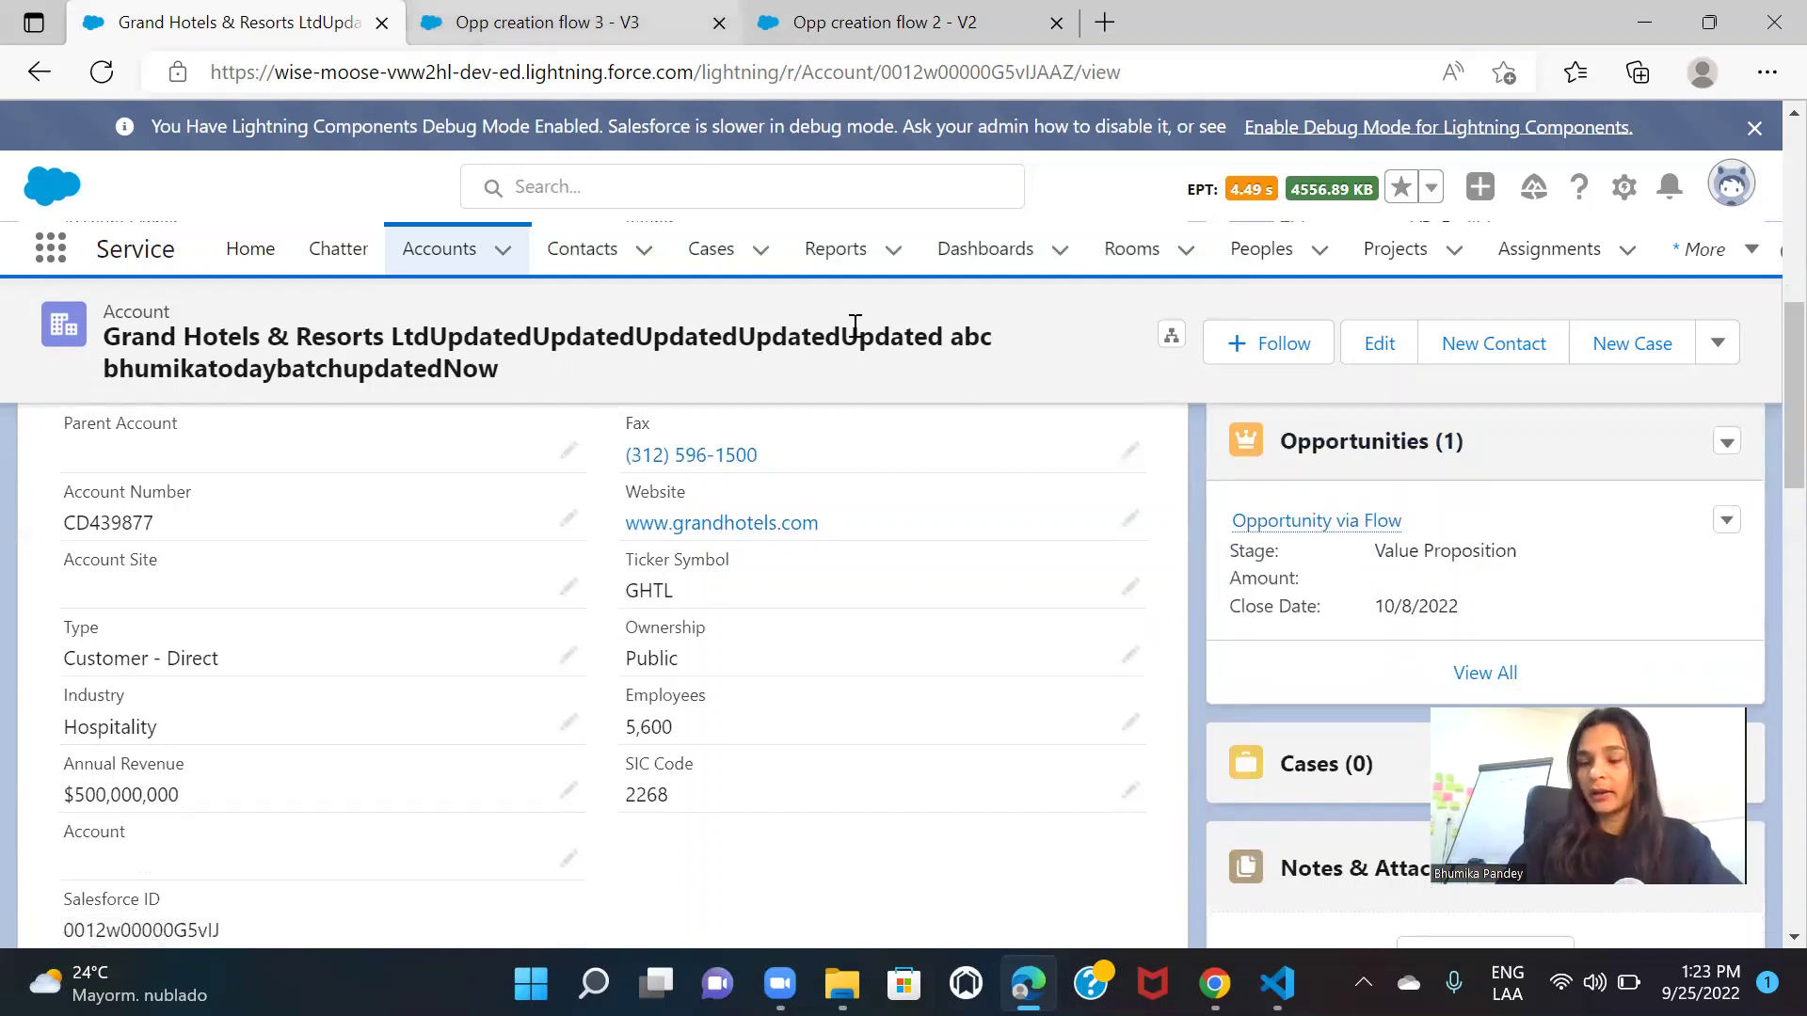
pyautogui.moveTo(1345, 533)
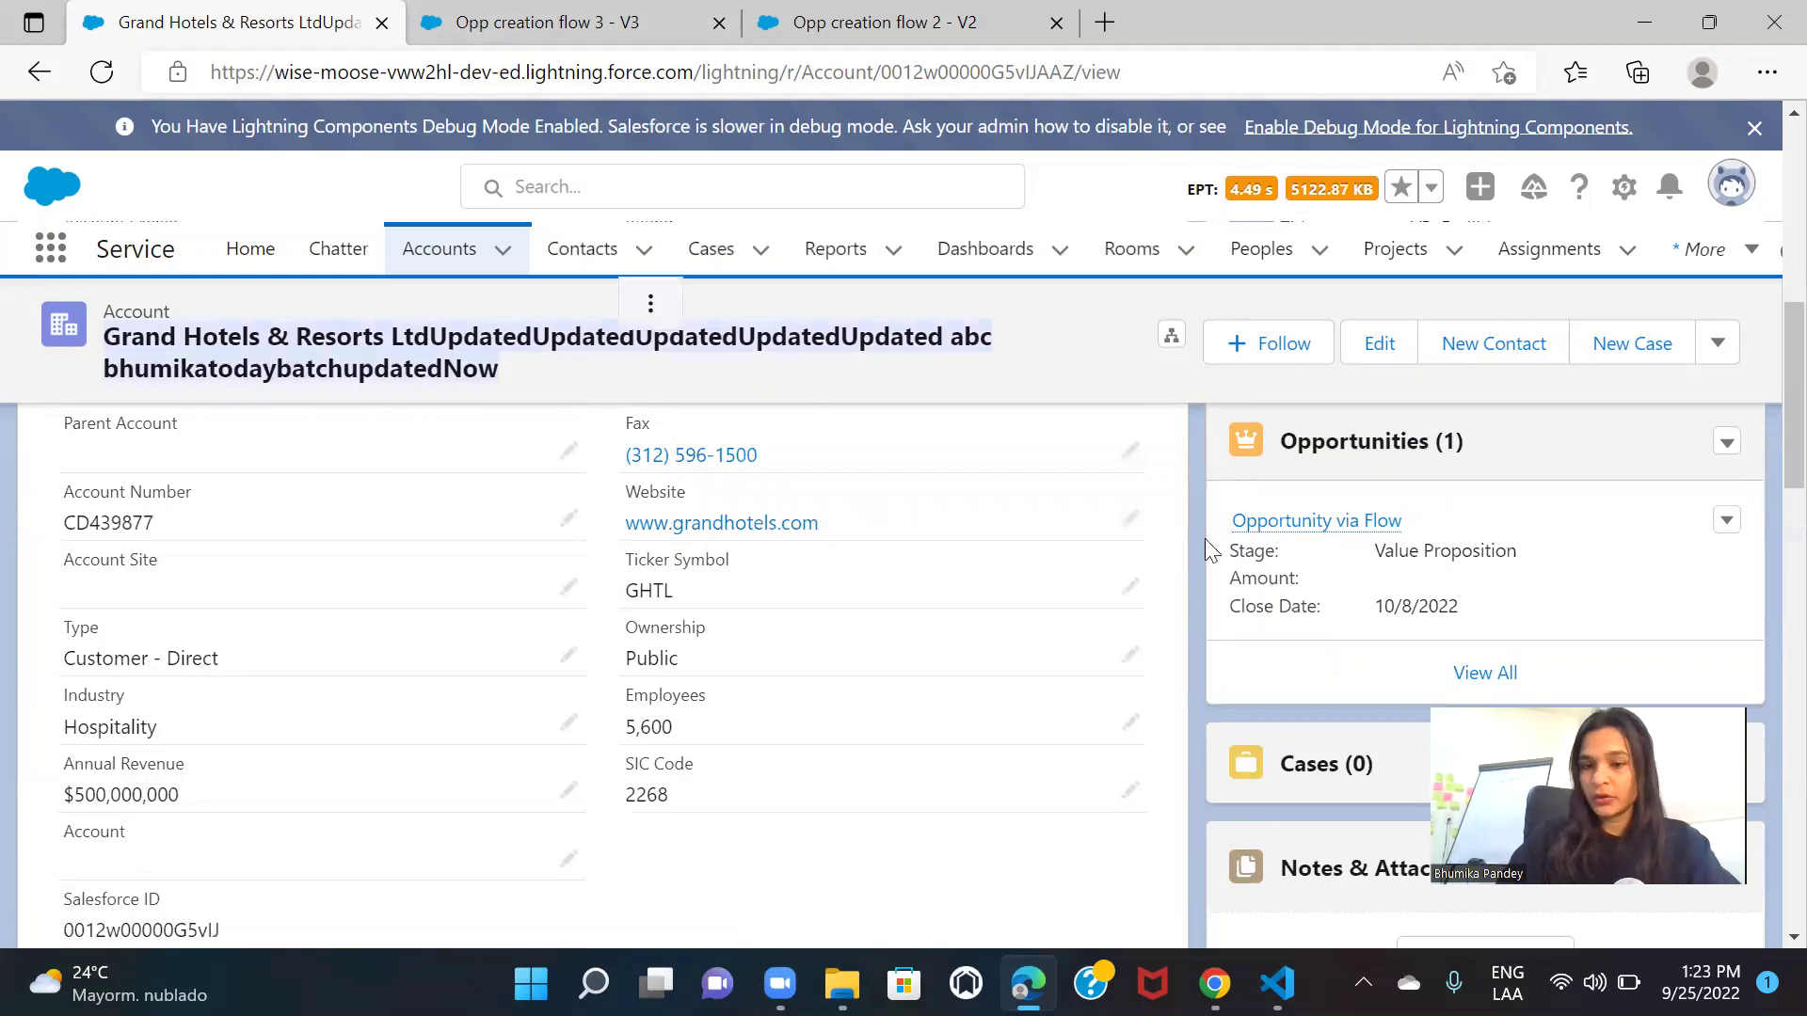
pyautogui.click(1289, 523)
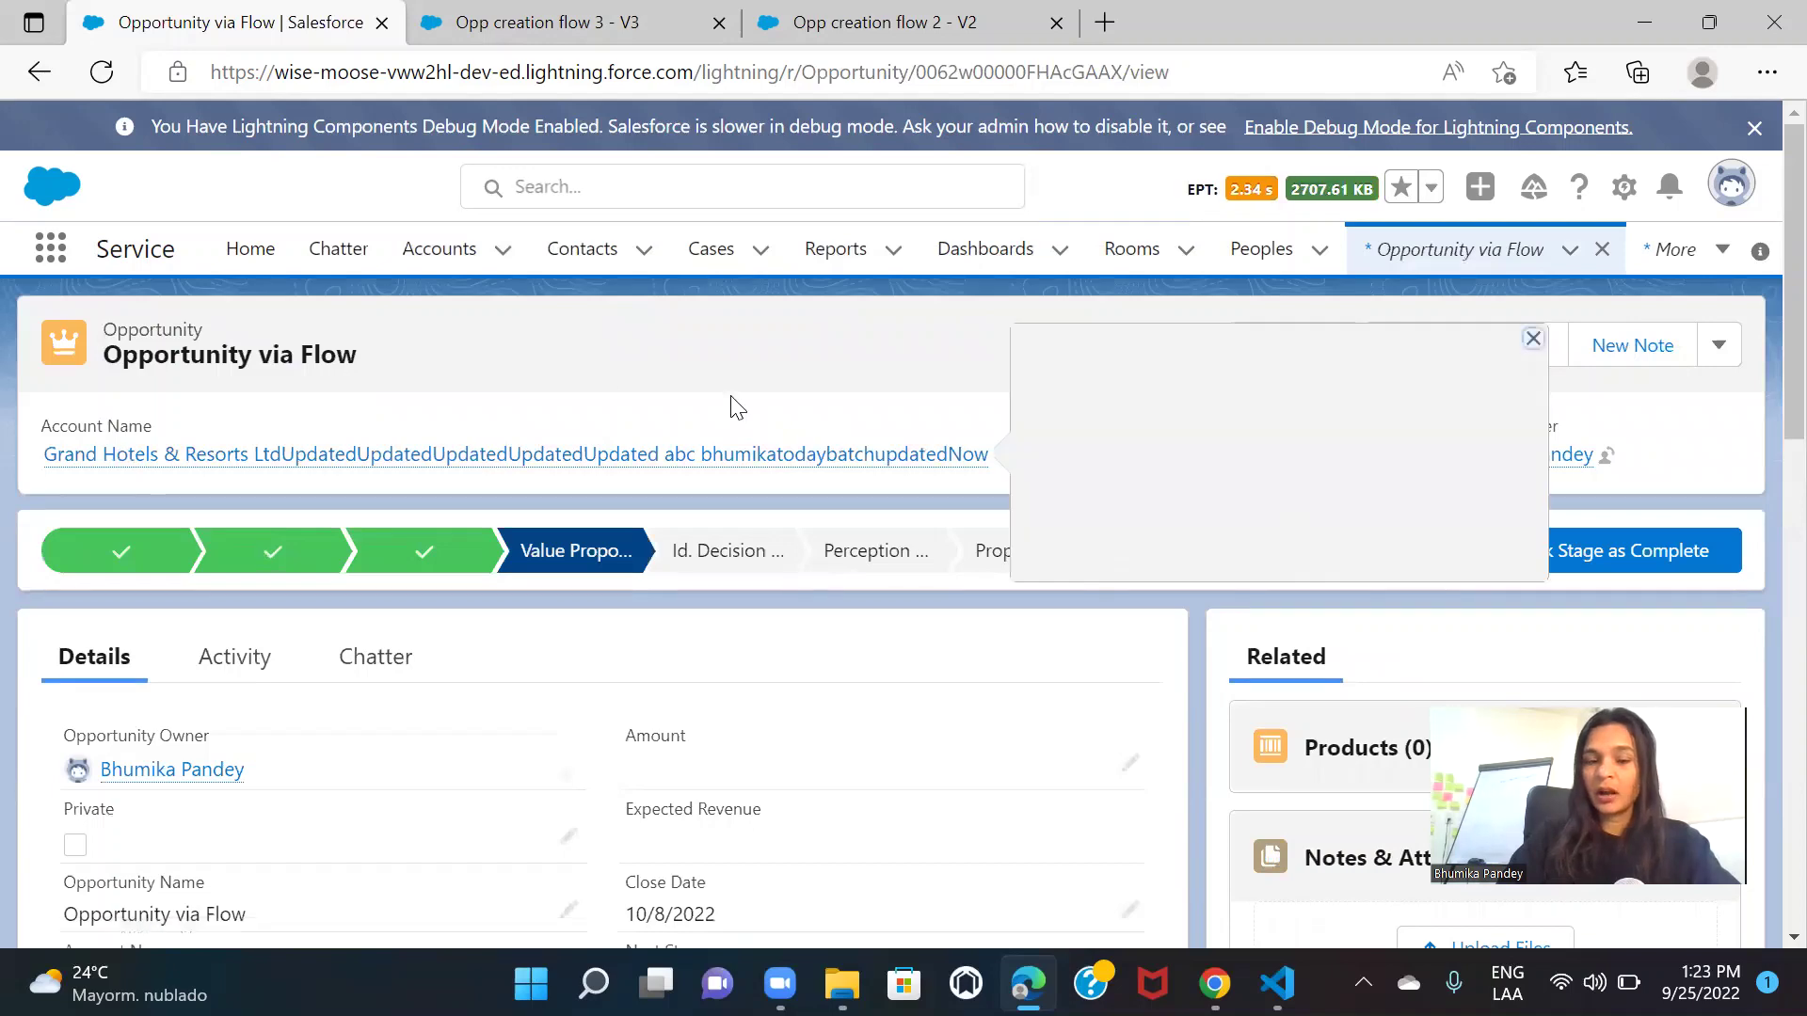
pyautogui.scroll(-1, 730, 405)
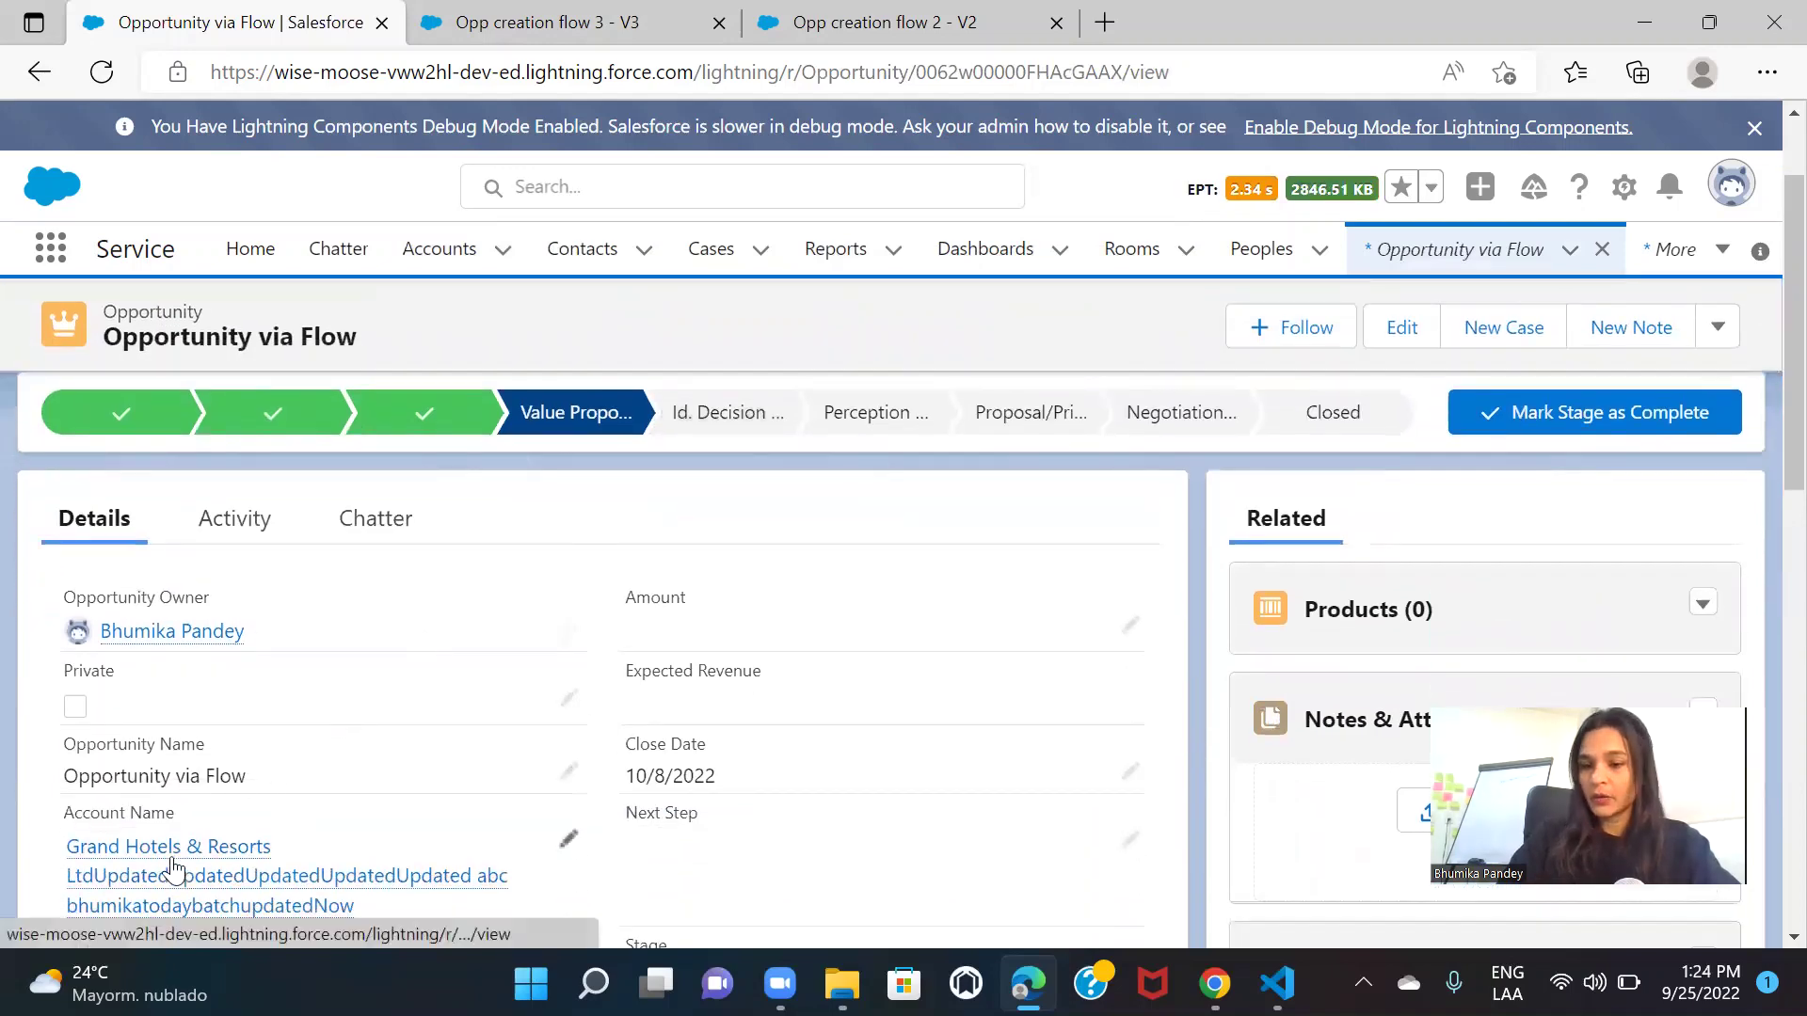
pyautogui.moveTo(165, 875)
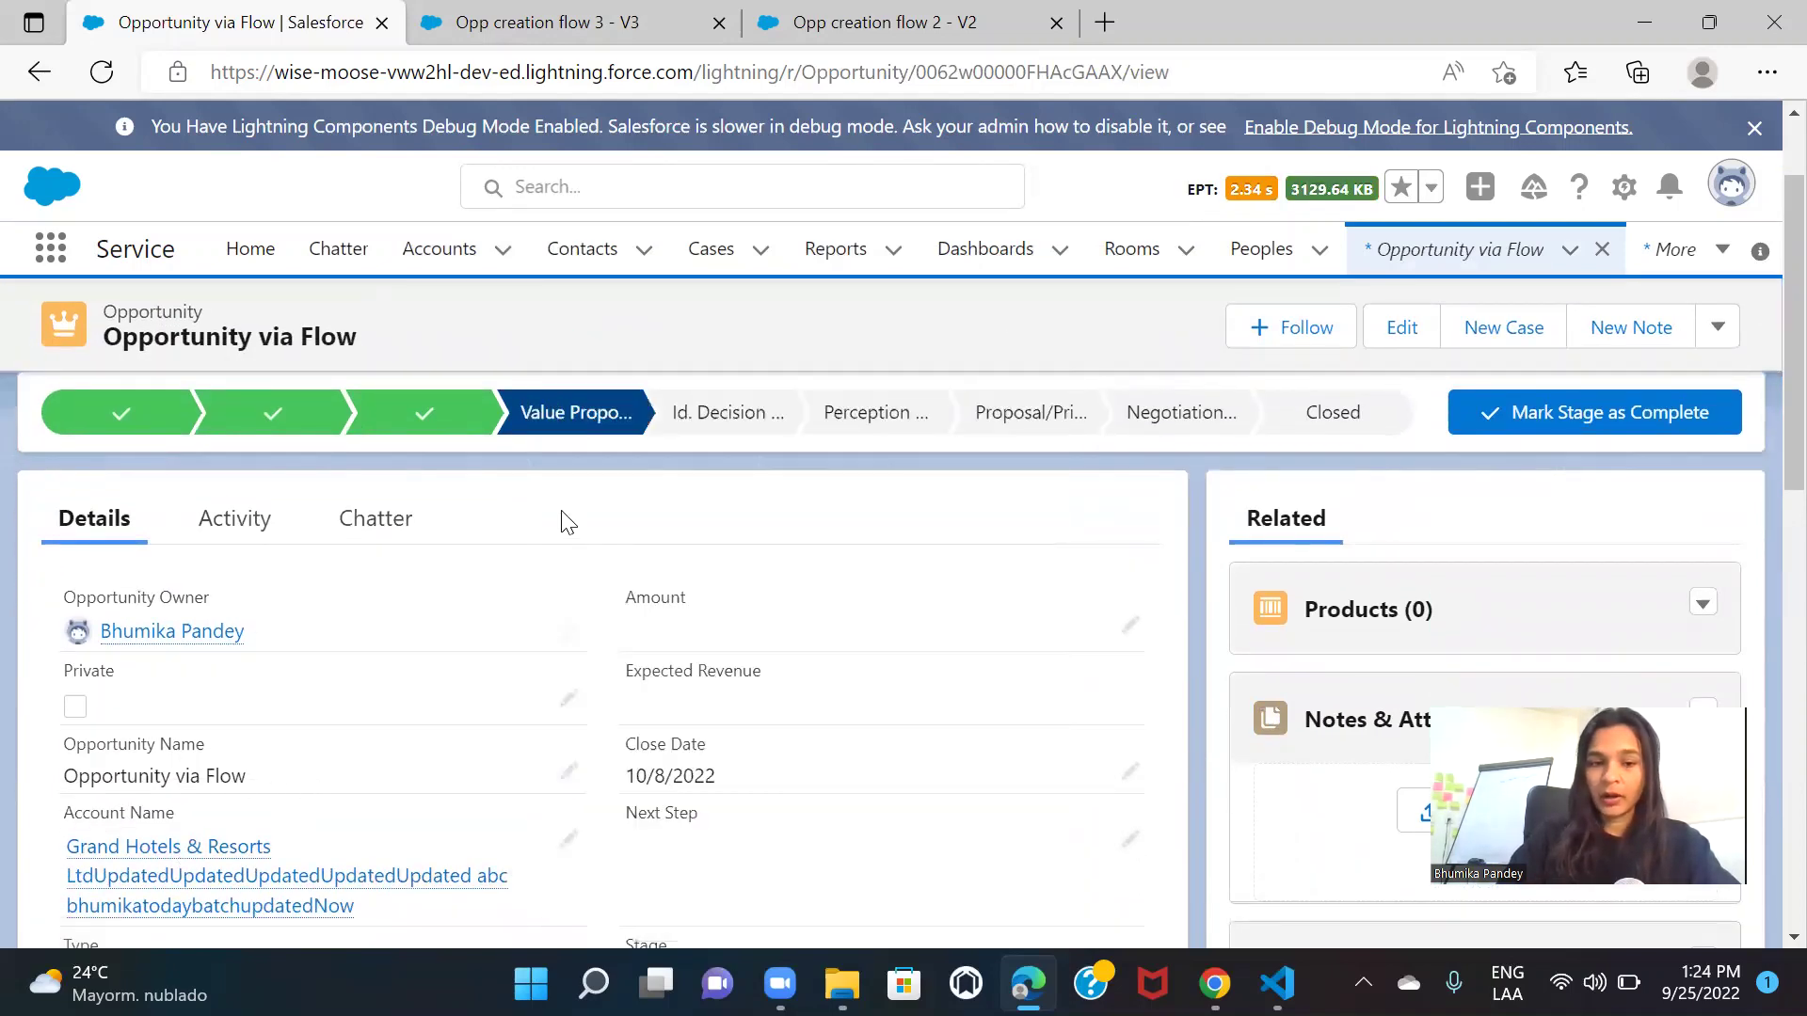